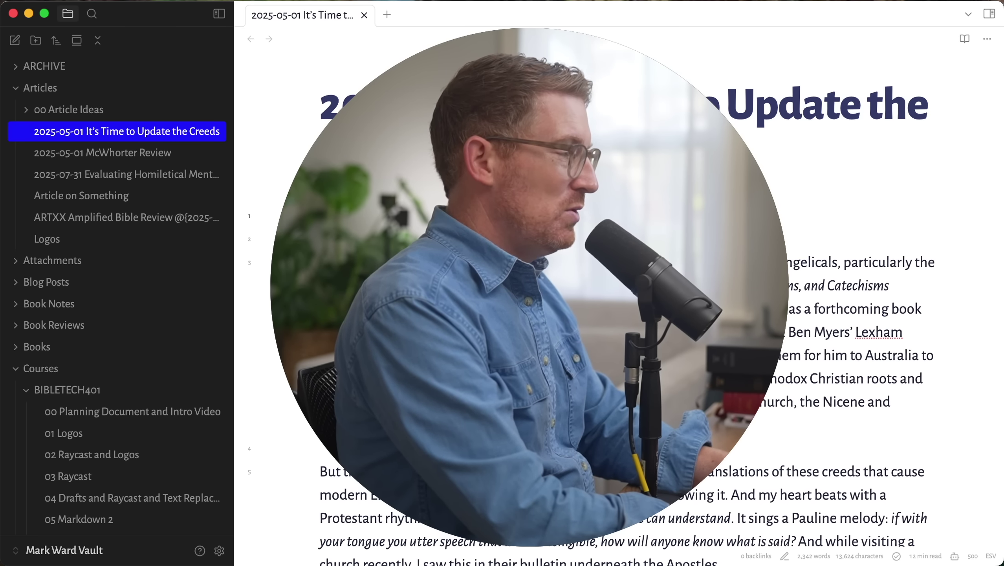
key("alt+space")
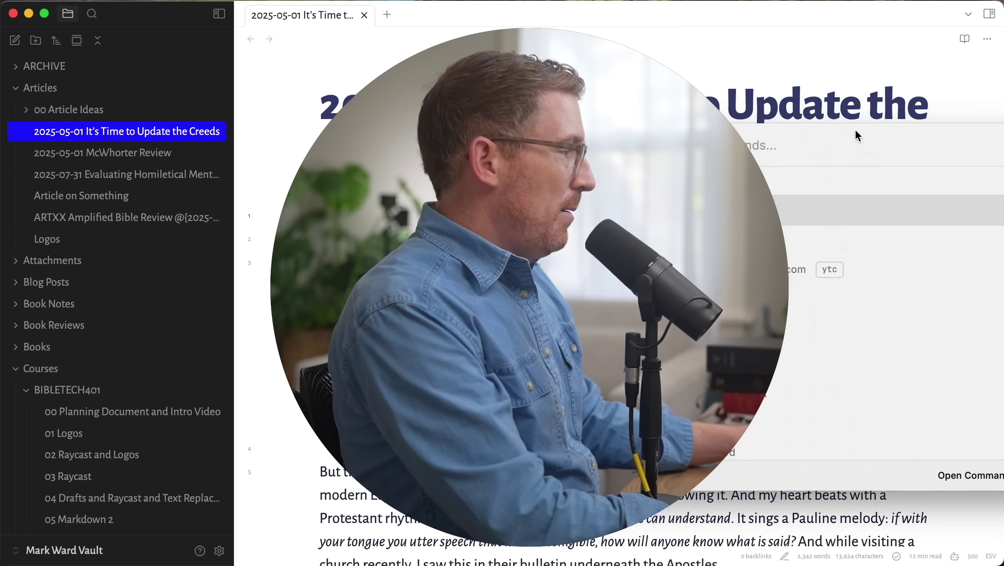
left_click(669, 67)
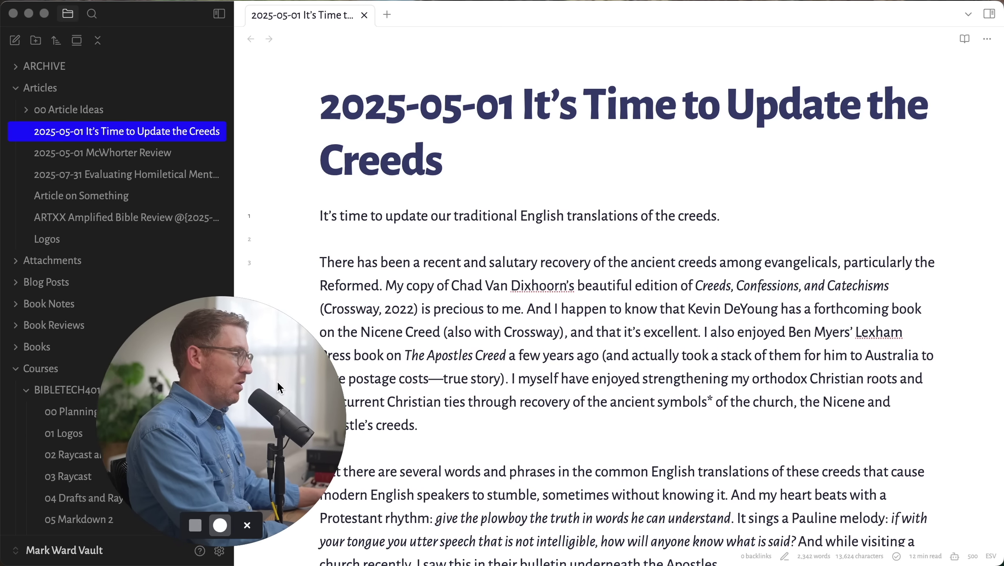
left_click(584, 351)
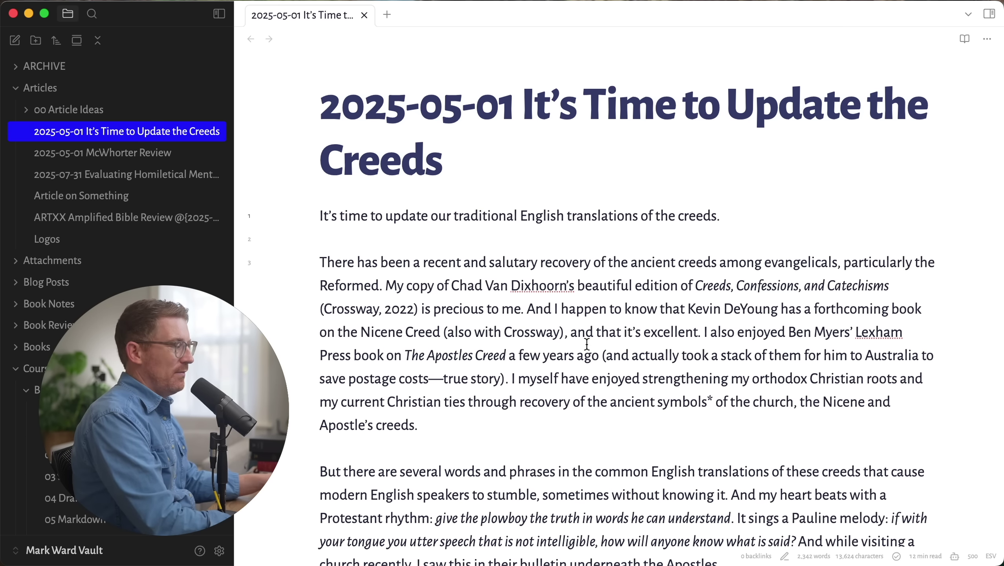
- Select the Markdown heading markers in front of "6. Substance?" to examine them, and return to the end of that heading
scroll(490, 355, "down", 10)
scroll(489, 356, "down", 10)
scroll(488, 355, "down", 15)
scroll(488, 355, "down", 15)
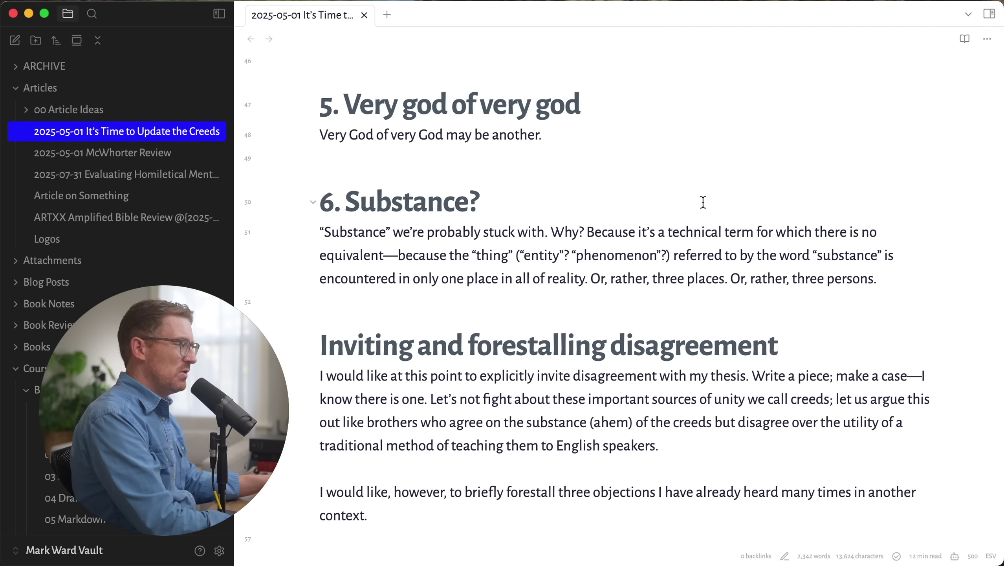
left_click(703, 202)
key("super+Left")
key("shift+Right")
key("shift+Right")
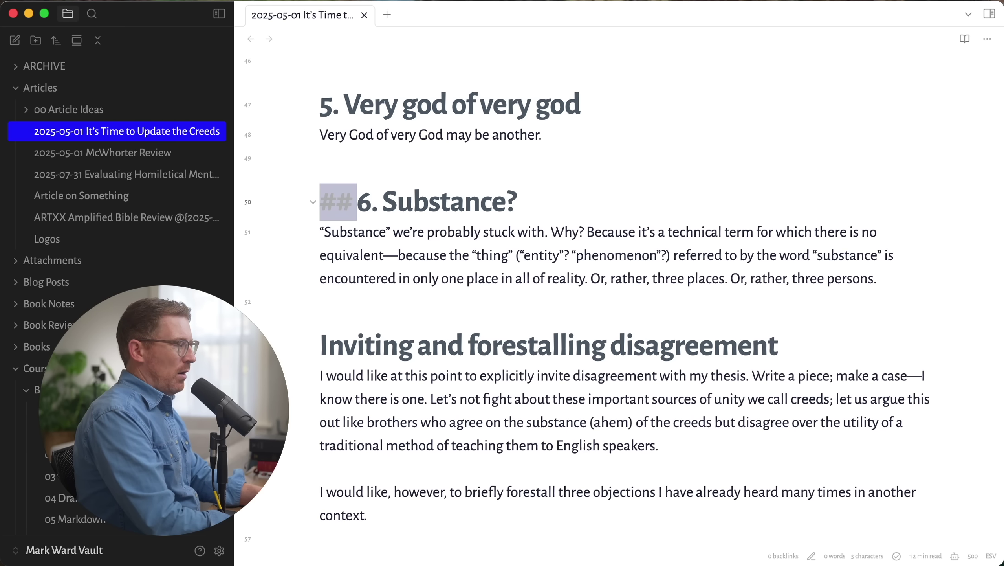
key("super+Right")
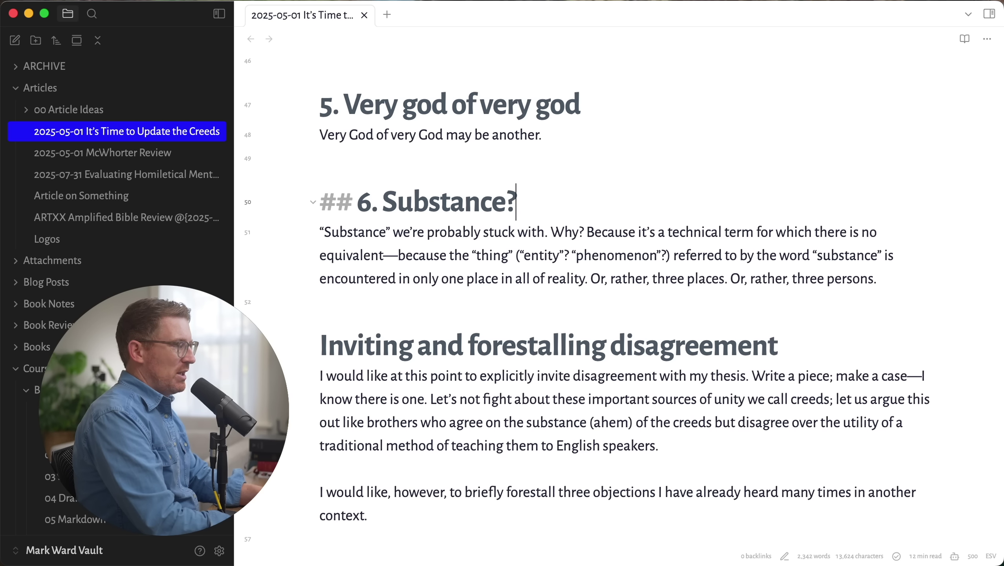
- Move the cursor from the "6. Substance?" heading to "Inviting and forestalling disagreement" to examine how each heading's Markdown markers show and hide
key("Down")
key("Down")
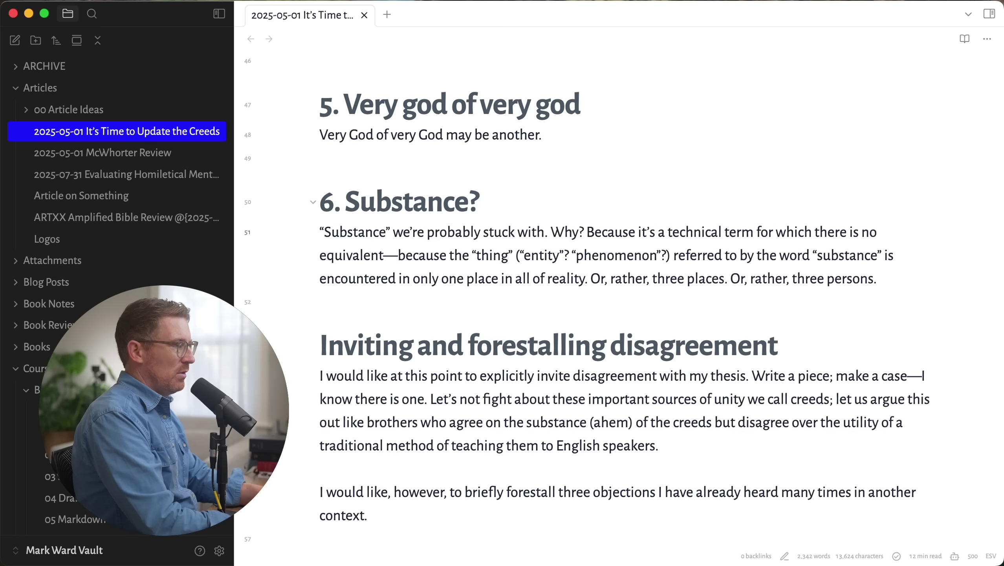
key("Up")
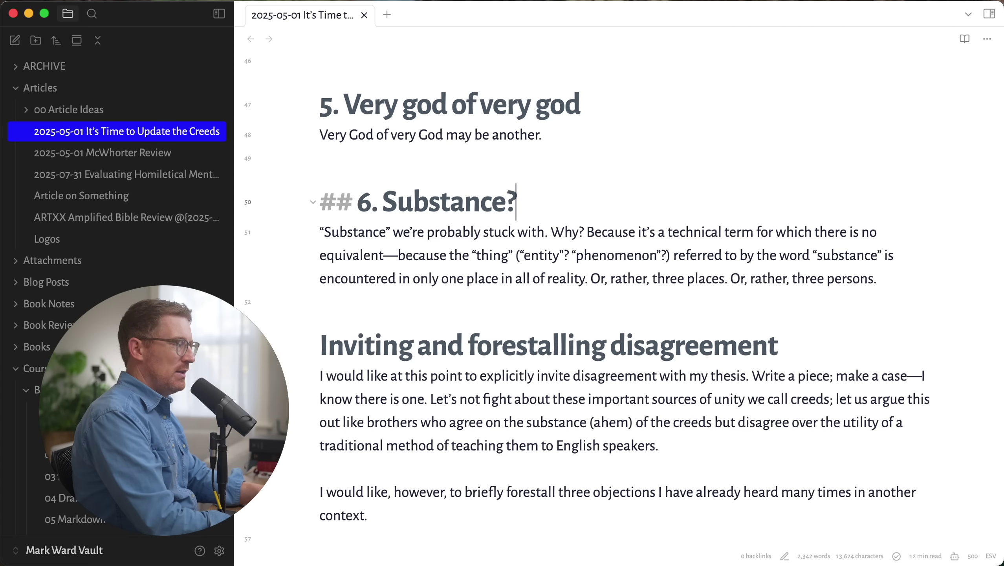
key("Down")
key("Down")
key("Down")
key("Down")
key("Down")
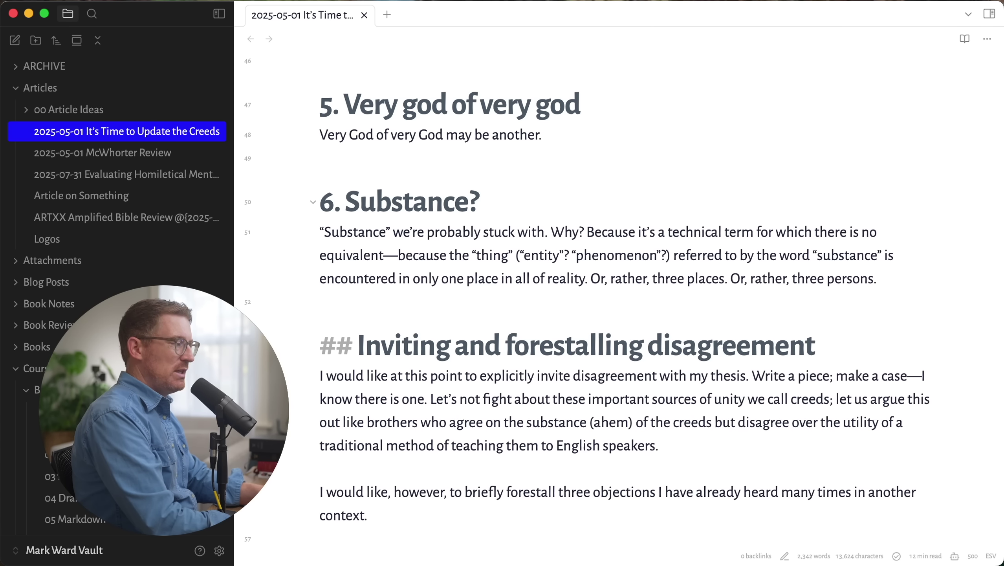
- Place the cursor in the heading "3. What about hymnody and the confessions?" to examine its Markdown heading level
left_click(516, 422)
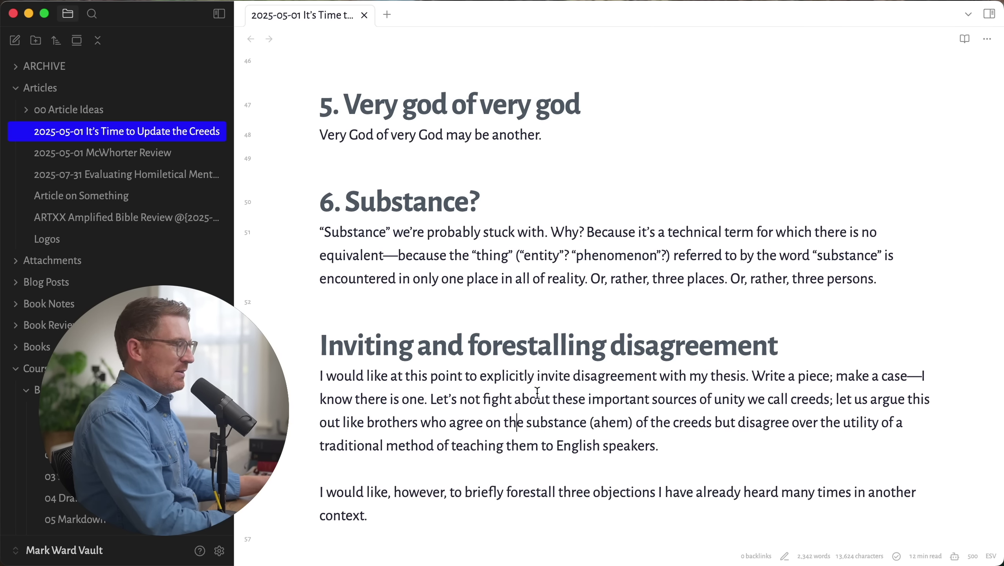
scroll(537, 393, "down", 15)
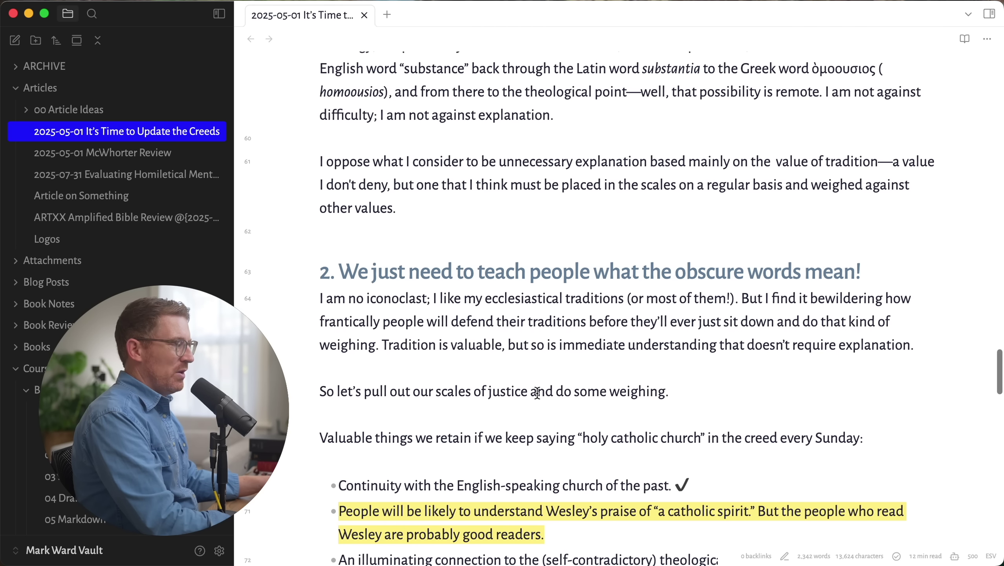
scroll(537, 393, "down", 3)
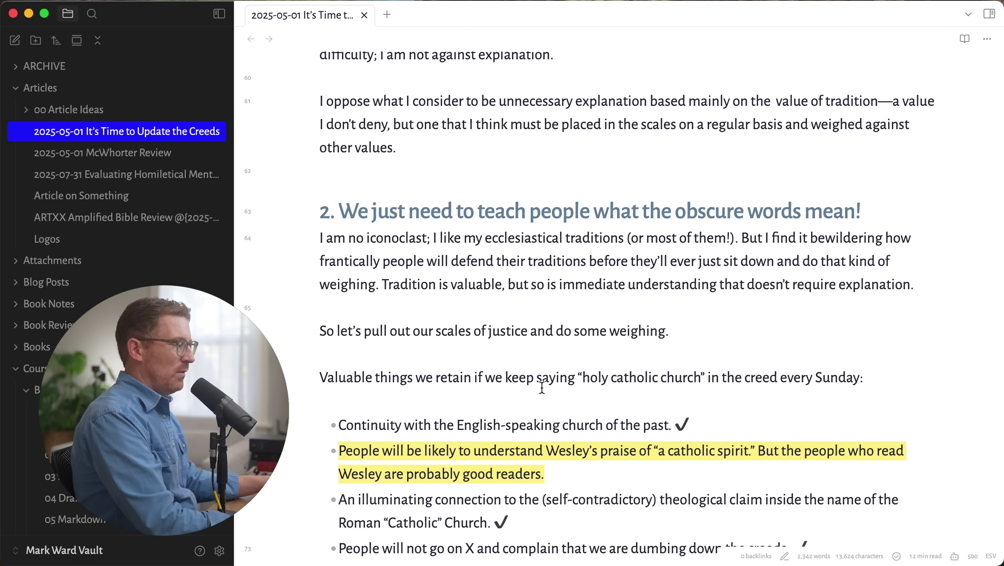
scroll(541, 388, "down", 20)
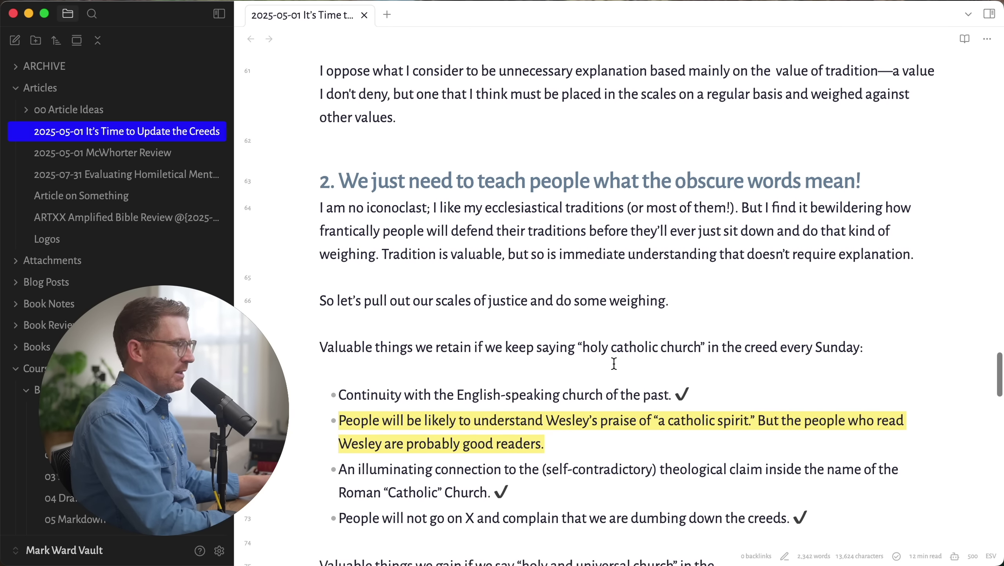
left_click(766, 253)
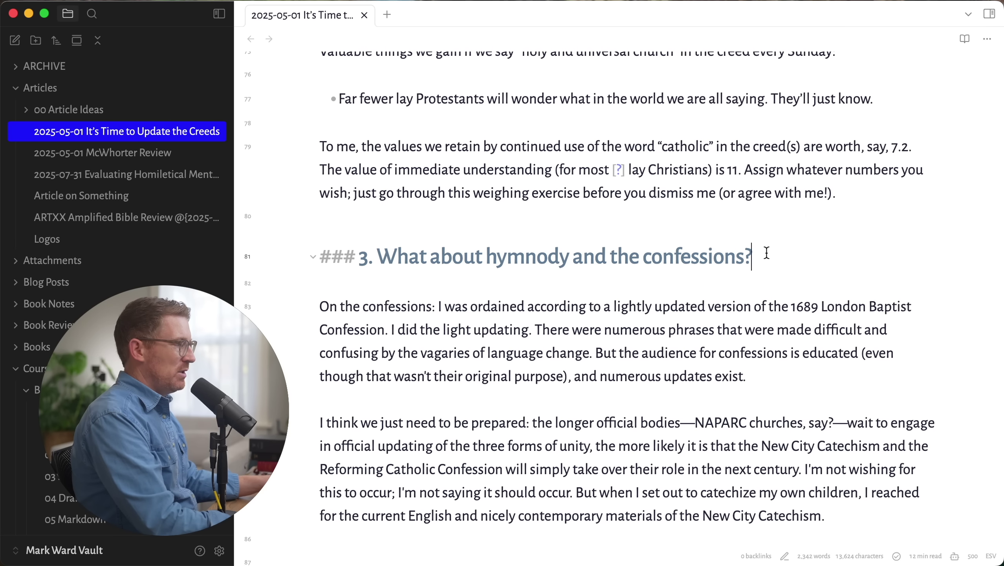
key("super+Left")
- Place the cursor in the bold phrase "only-begotten Son of God, begotten" in the Nicene Creed section to examine its Markdown markers
scroll(772, 309, "down", 20)
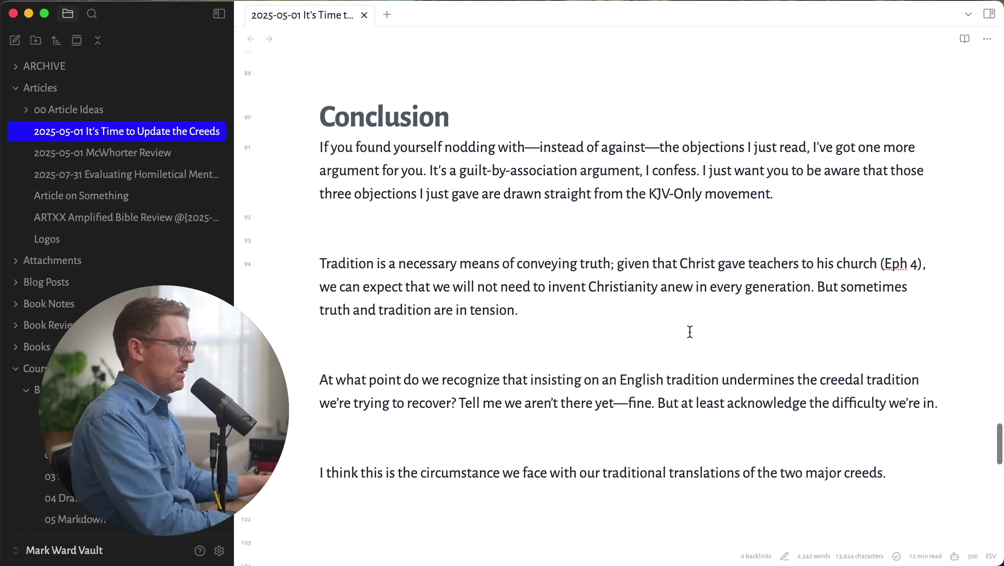
left_click(585, 311)
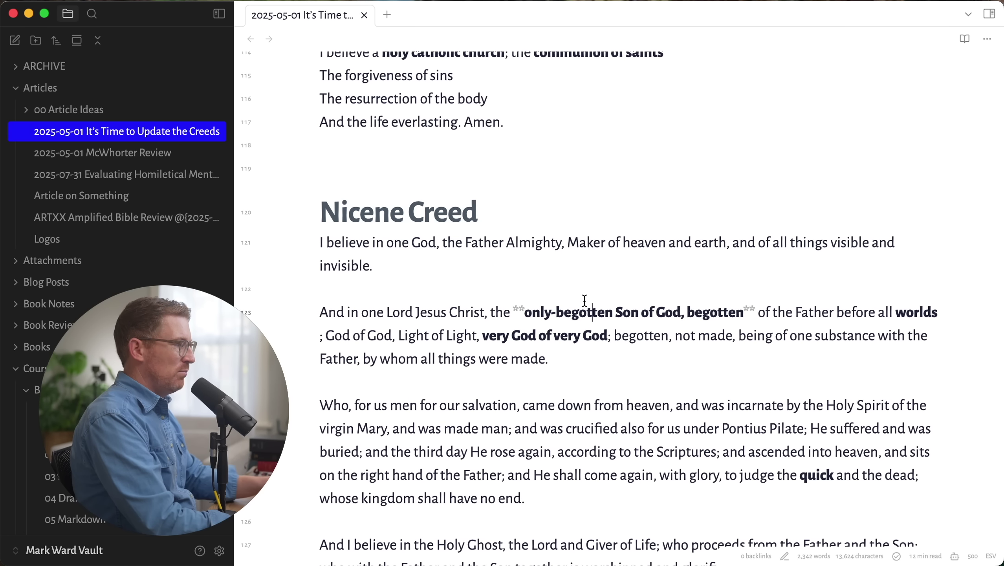
left_click(597, 336)
scroll(596, 313, "down", 10)
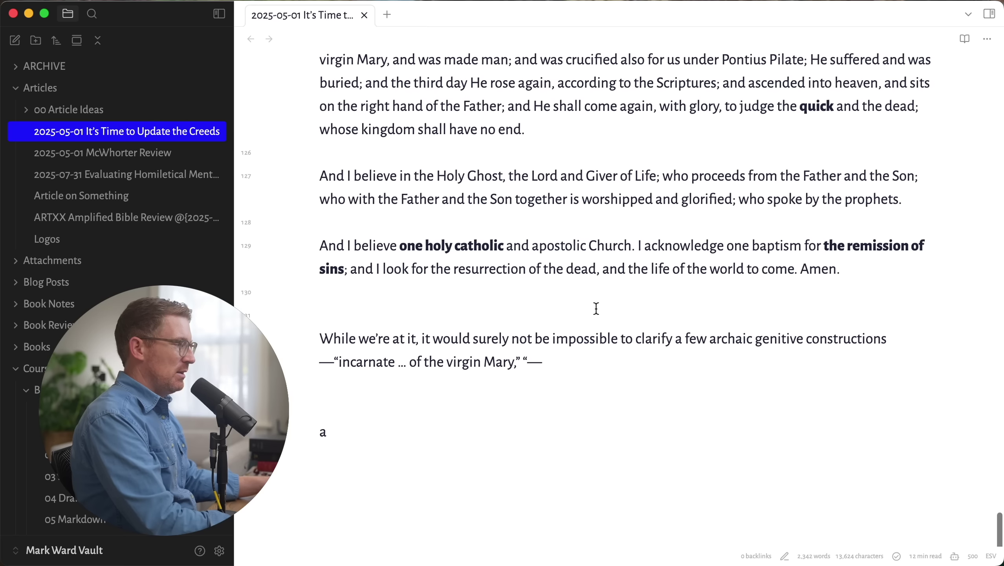
- Look through the article's headings, quotes and paragraphs from its beginning to the "Inviting and forestalling disagreement" section
scroll(600, 312, "up", 20)
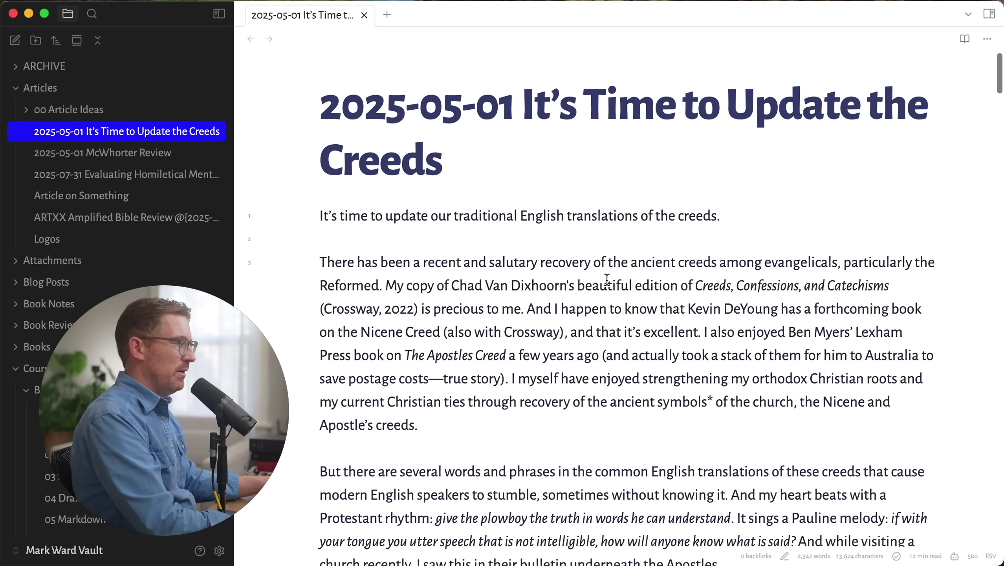
scroll(554, 311, "down", 5)
scroll(554, 311, "down", 8)
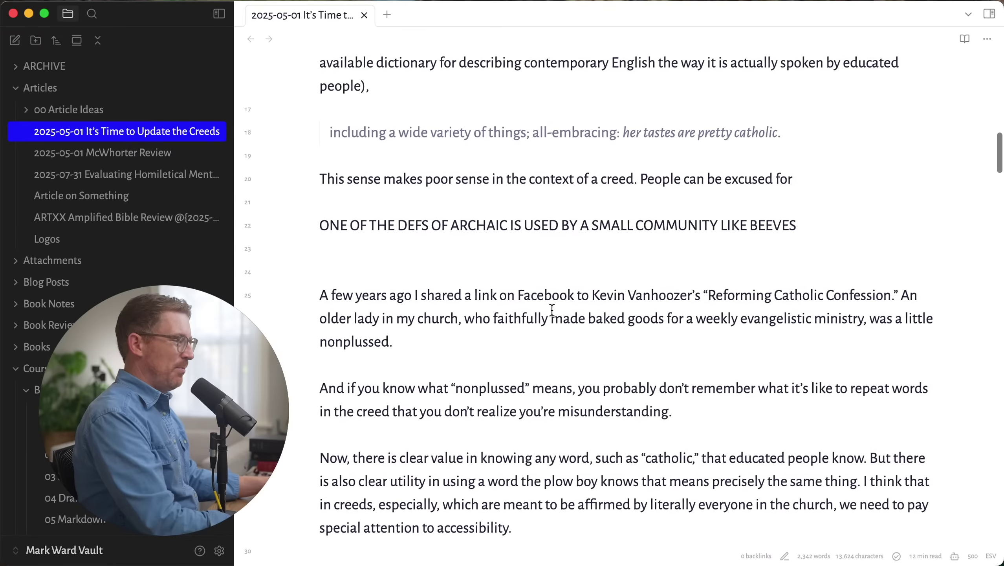
scroll(567, 308, "up", 20)
scroll(567, 308, "down", 8)
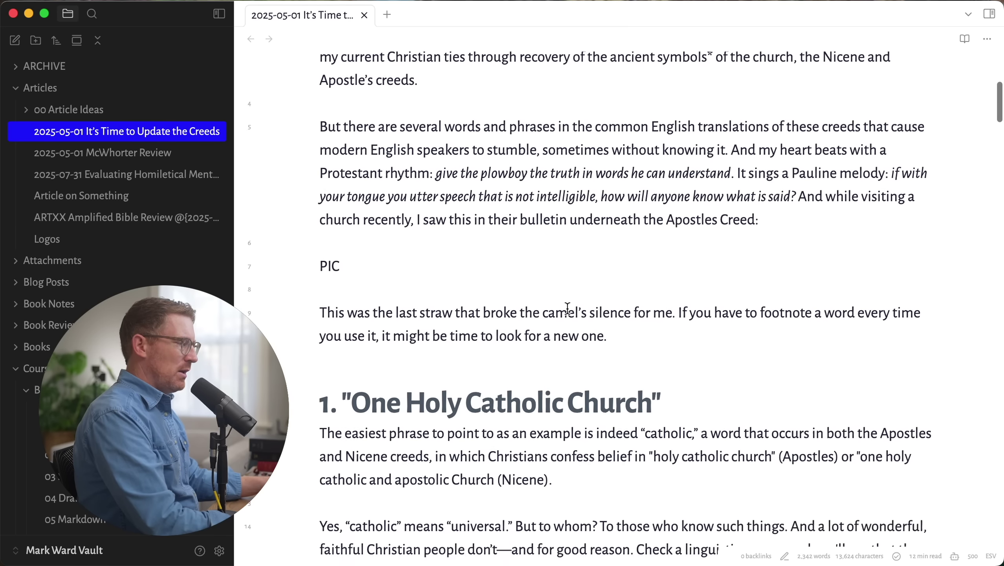
scroll(448, 248, "down", 10)
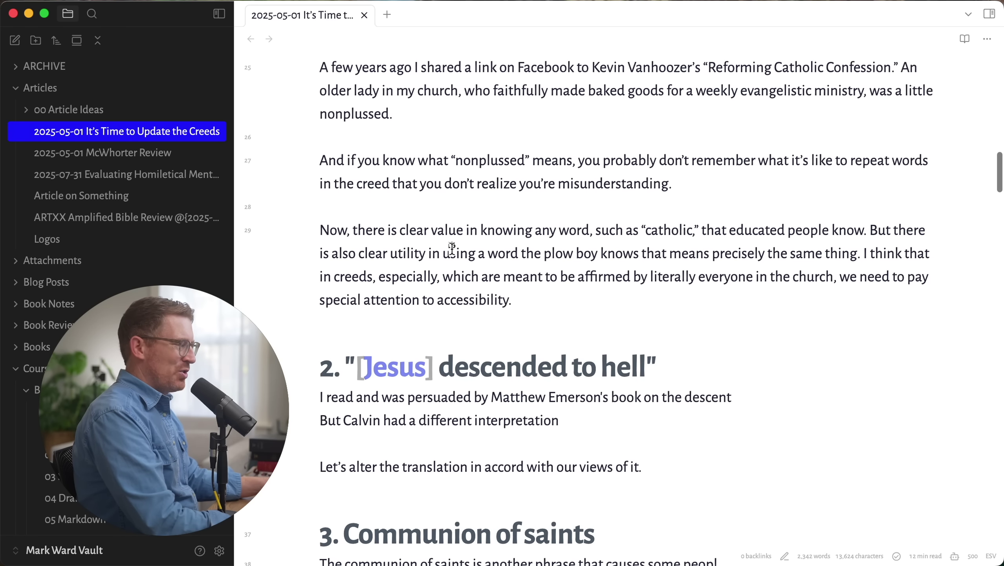
scroll(498, 311, "down", 15)
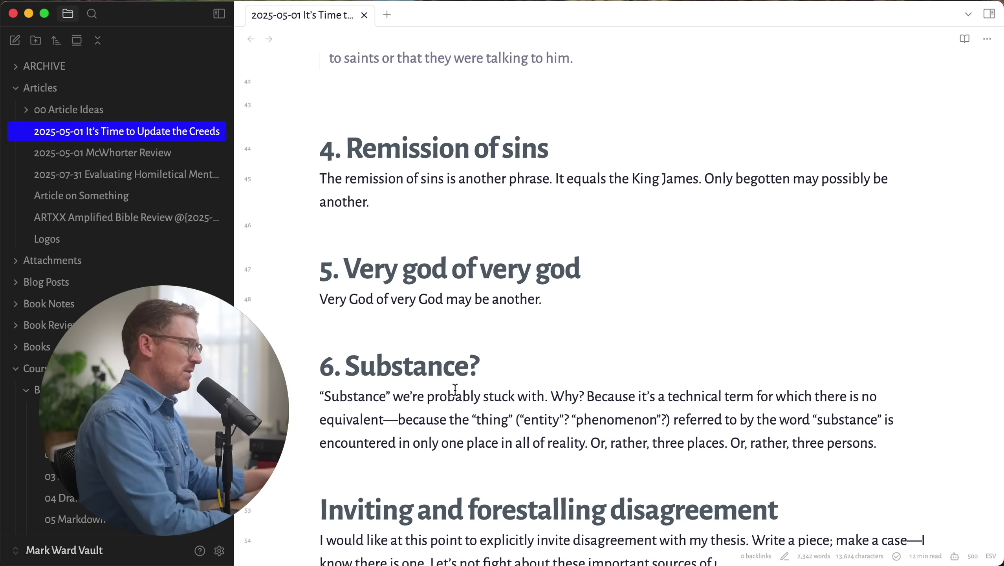
scroll(495, 263, "down", 10)
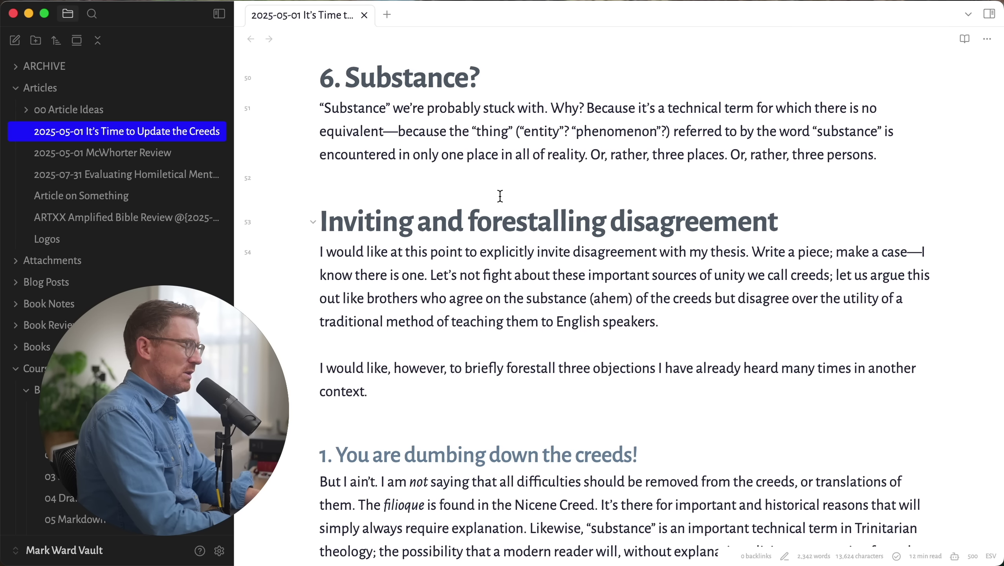
- Collapse the Articles folder in the vault's file tree
left_click(15, 92)
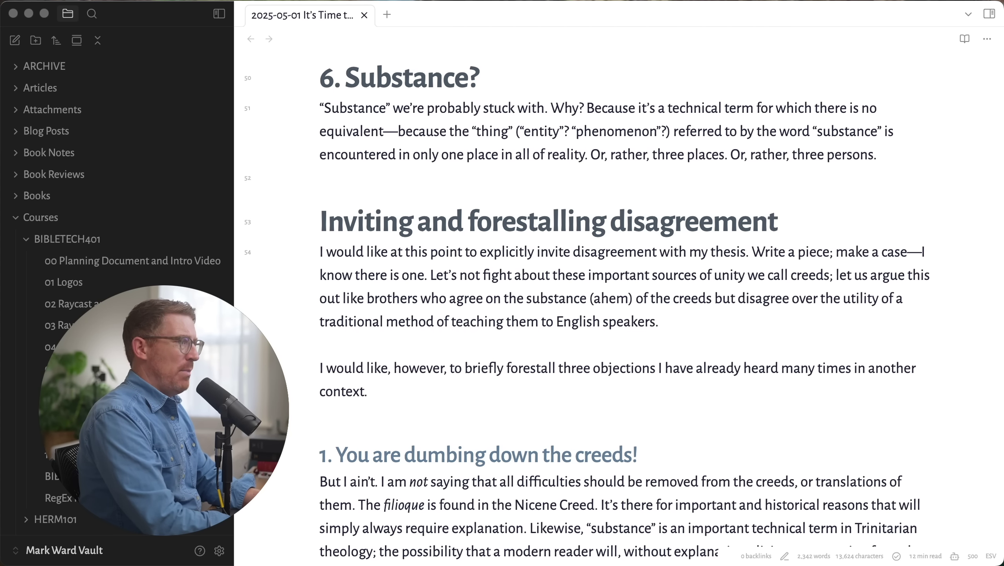
- Search the computer's files for "obsidian" with Raycast and open the Obsidian folder located in the home directory
key("alt+space")
left_click_drag(406, 27, 596, 67)
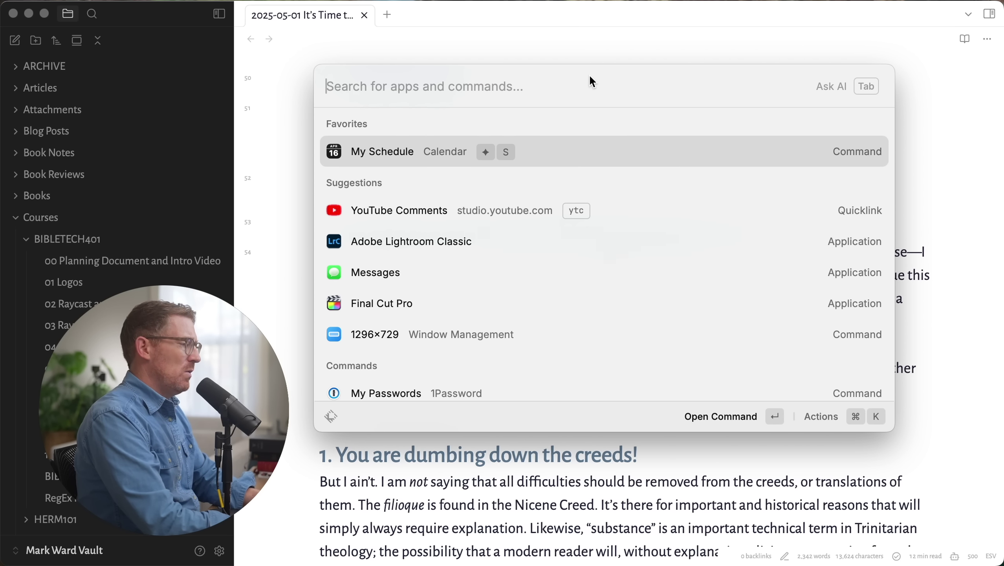
key("super+shift+f")
type("obsidian")
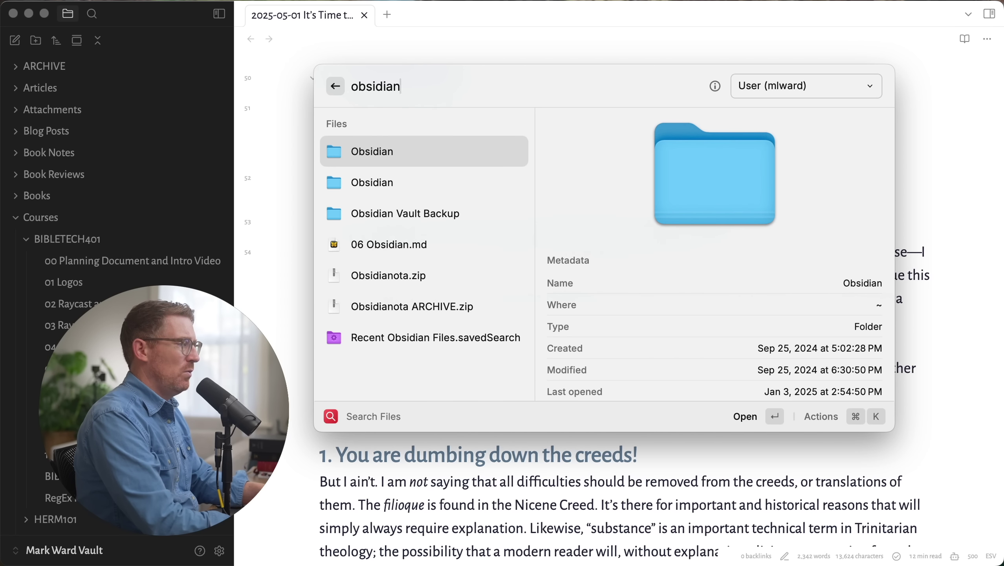
key("Down")
key("Up")
key("Down")
key("Up")
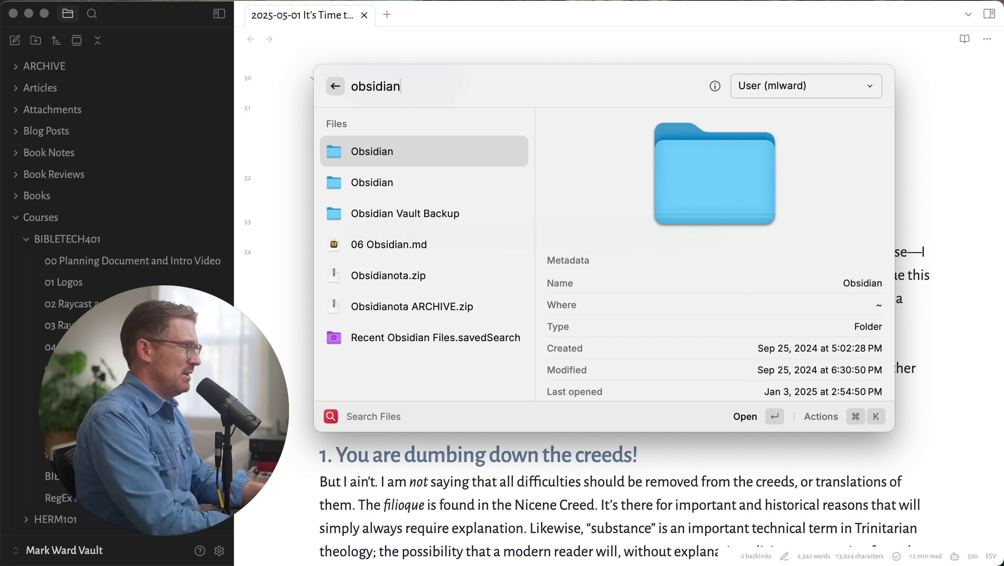
key("Return")
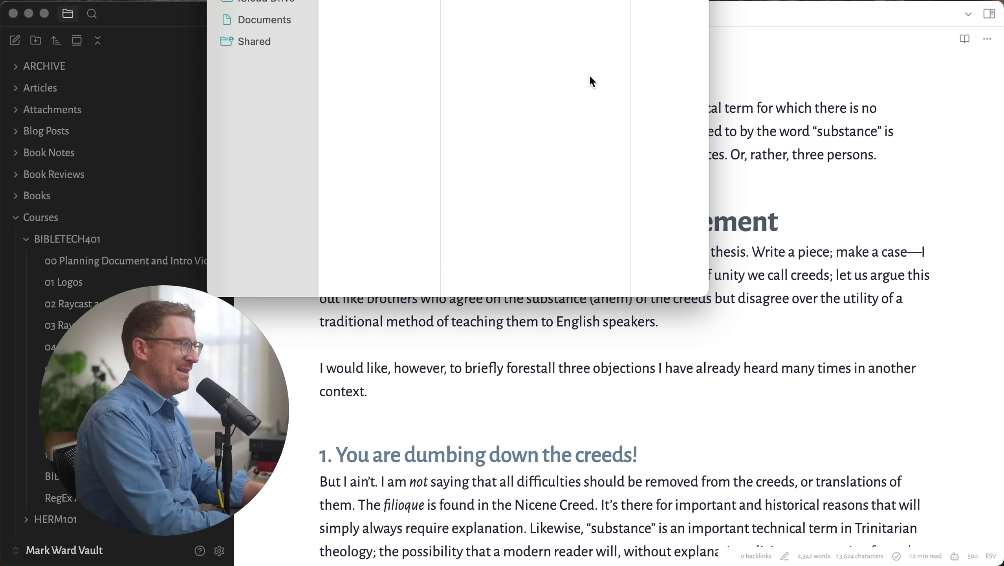
- Resize the Finder window of the Obsidian folder with Raycast's 1296×729 window management command
key("ctrl+alt+Down")
key("super+space")
type("1296")
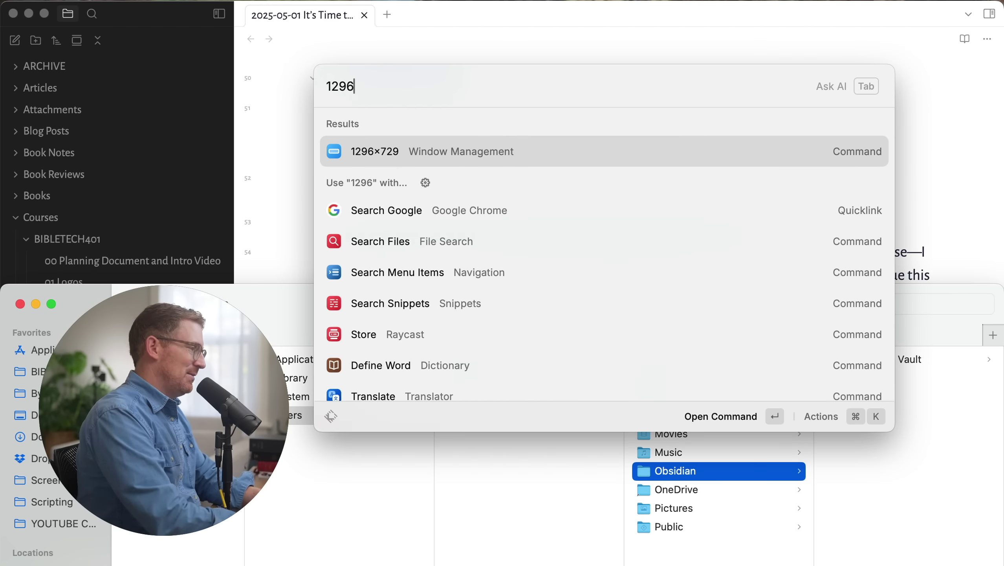
key("Return")
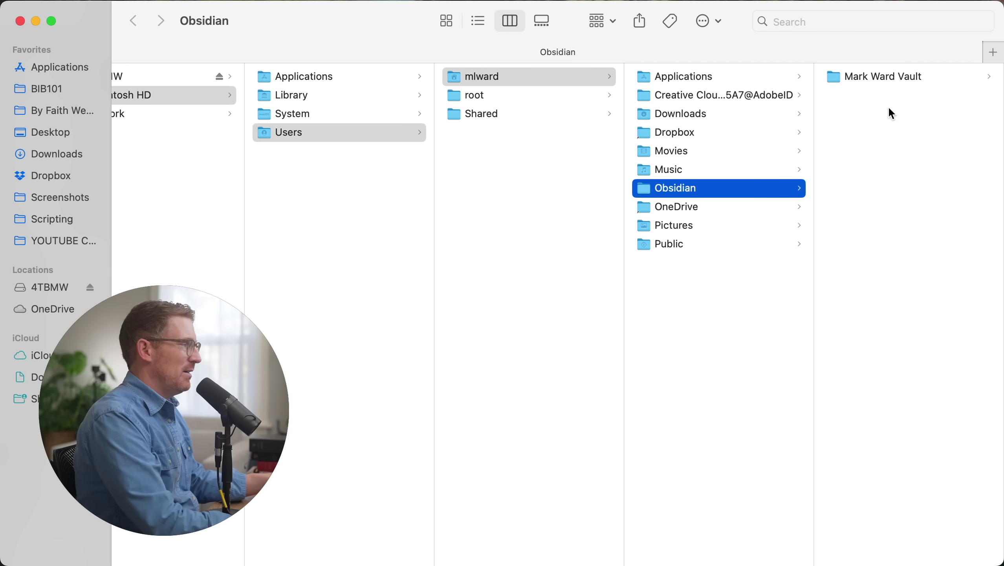
- Move the RTF book review lying among the folders inside the vault folder to the Trash
left_click(888, 75)
left_click(888, 75)
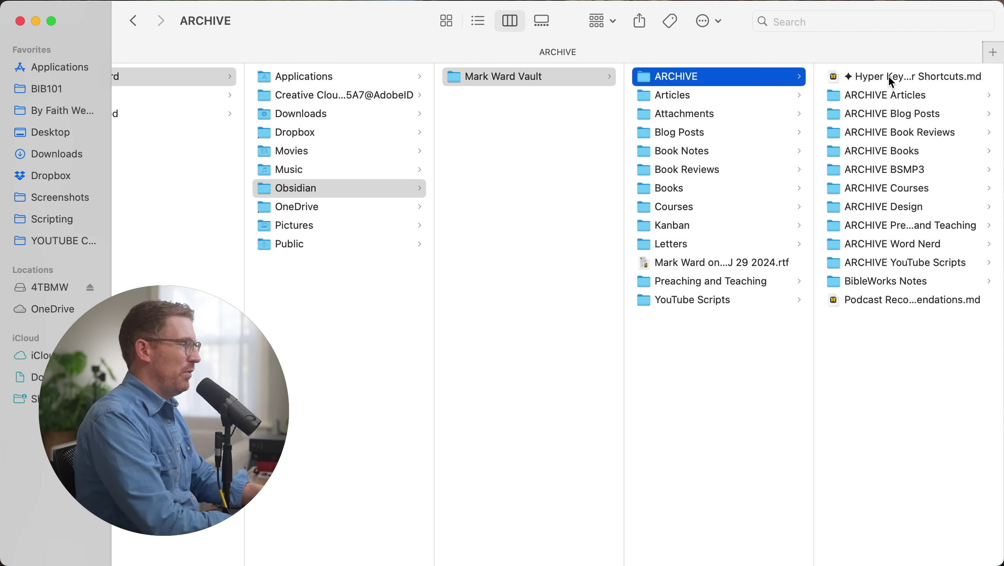
key("Down")
key("Down")
key("Down")
key("Down")
key("Down")
key("Down")
key("Down")
key("Down")
key("Down")
key("Down")
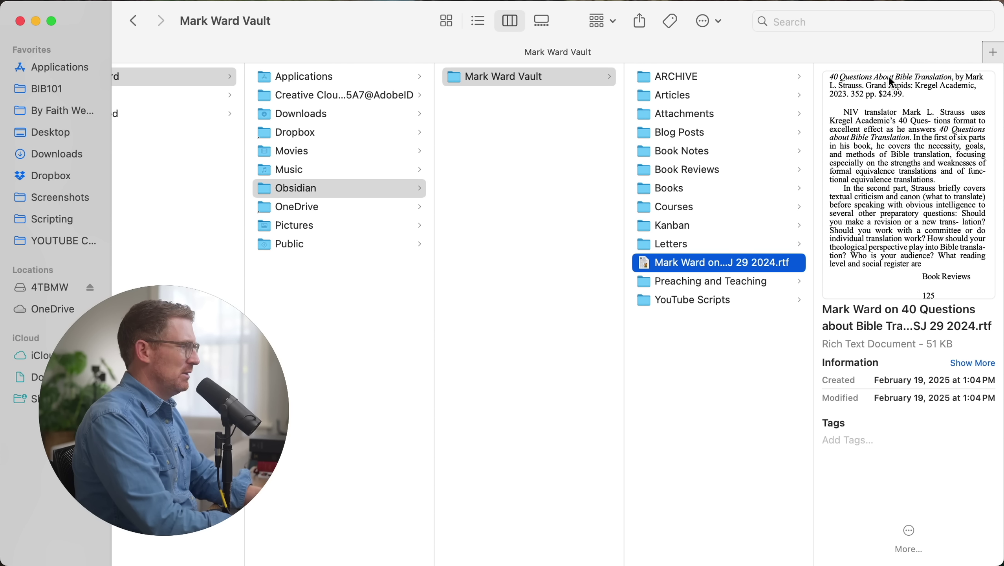
key("super+BackSpace")
- Look through the subfolders and Markdown files of the Preaching and Teaching folder down to Sing!.md
key("Right")
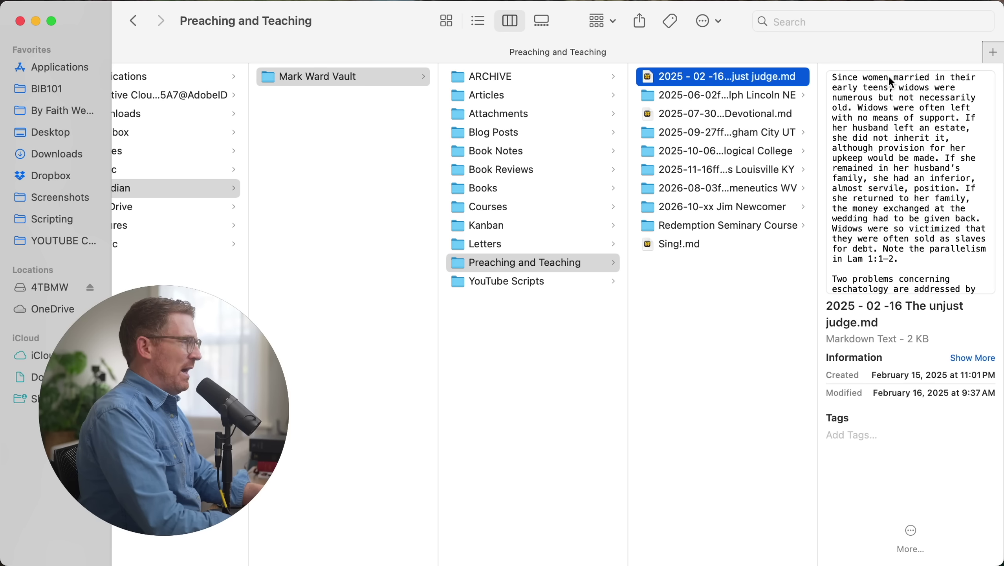
key("Down")
key("Down")
key("Down")
key("Down")
key("Down")
key("Down")
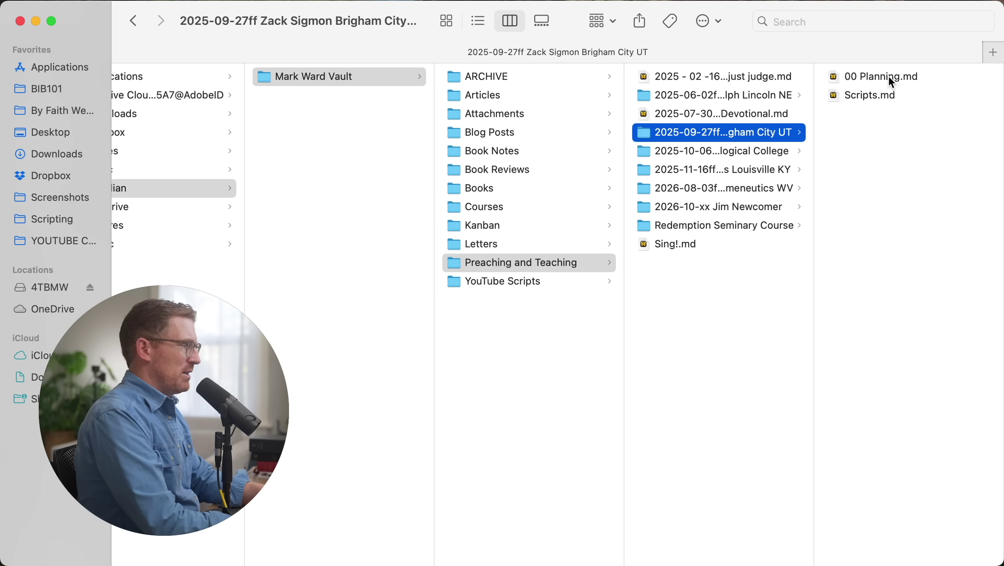
key("Down")
key("Down")
key("Down")
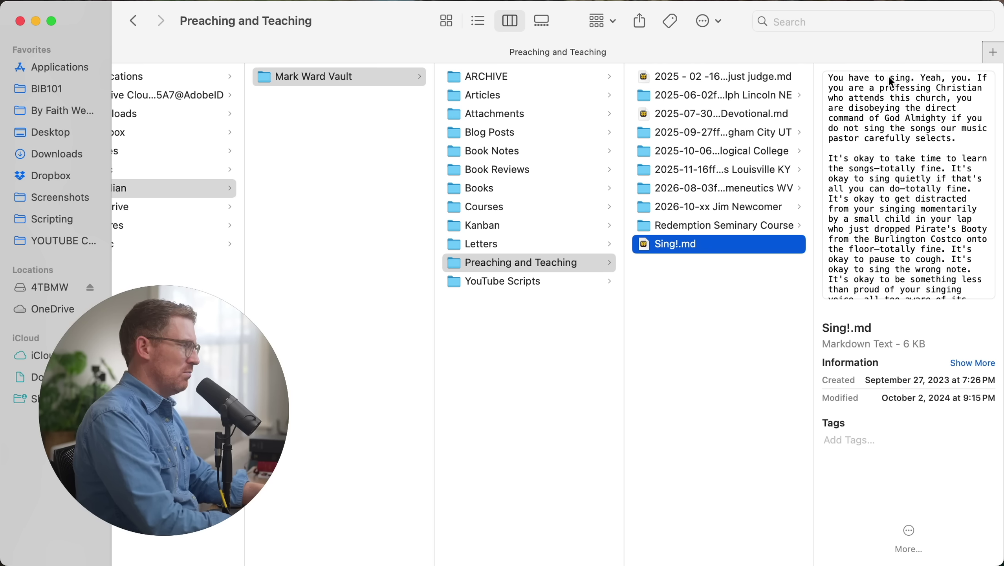
- View Sing!.md as plain text in TextEdit, then quit TextEdit
right_click(675, 242)
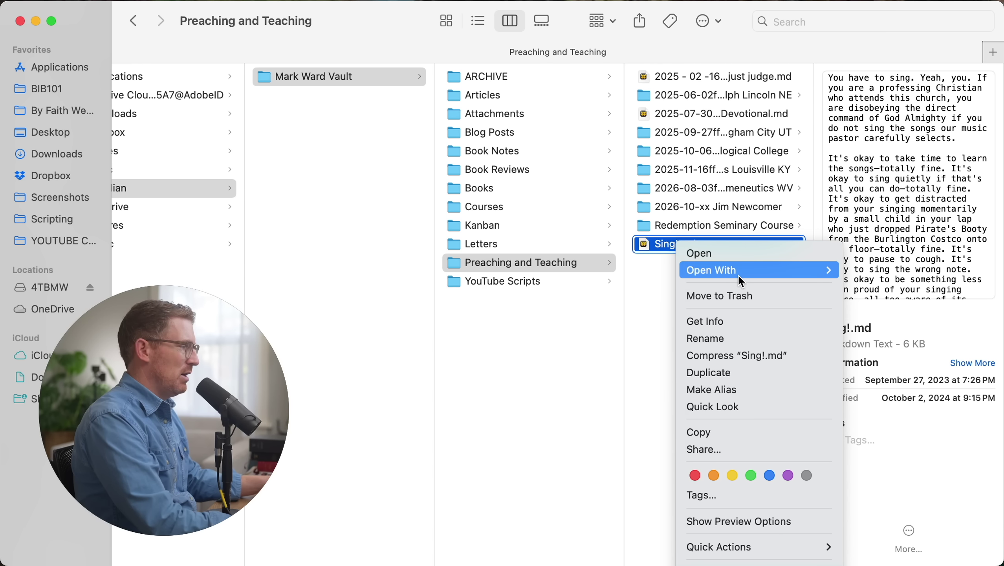
mouse_move(736, 274)
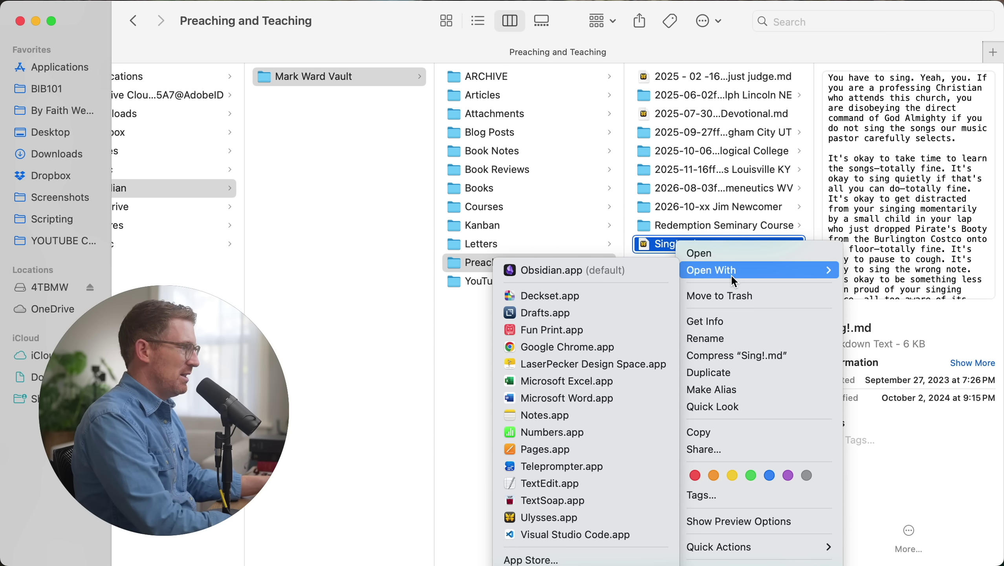
left_click(564, 484)
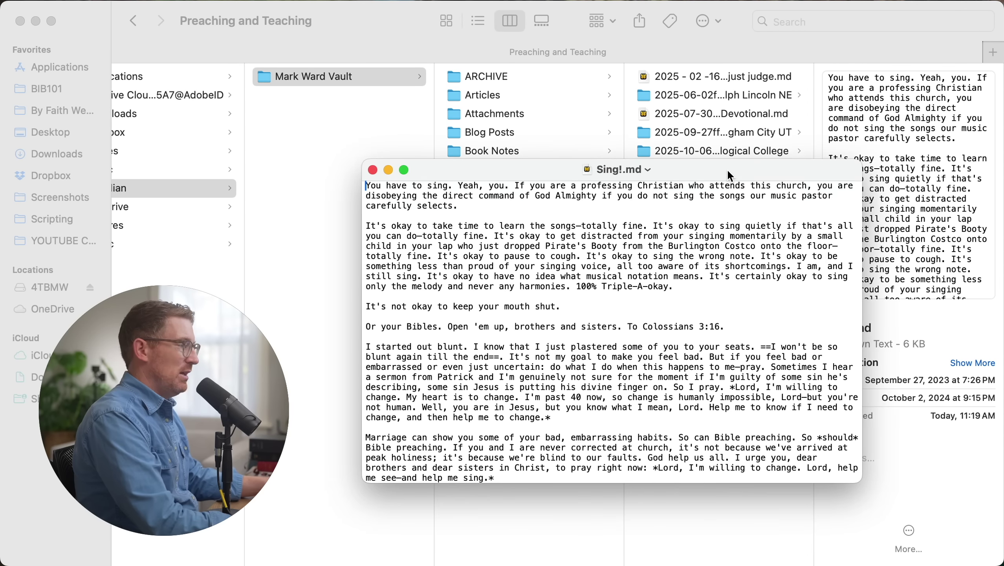
key("super+q")
- Go back up the vault's folder list from Preaching and Teaching and view the contents of ARCHIVE and Articles
key("Left")
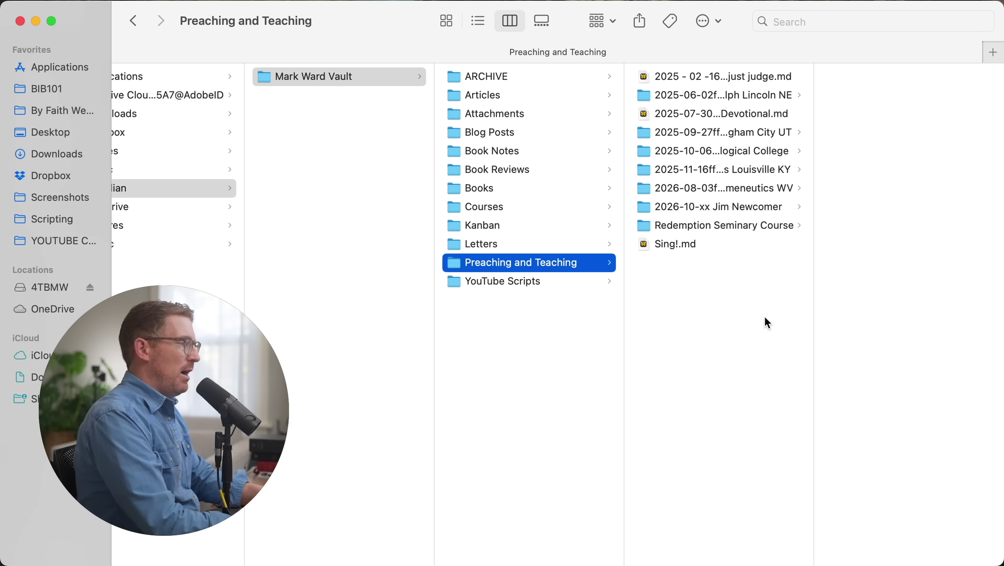
key("Up")
key("Up")
key("Up")
key("Up")
key("Up")
key("Up")
key("Up")
key("Up")
key("Up")
key("Up")
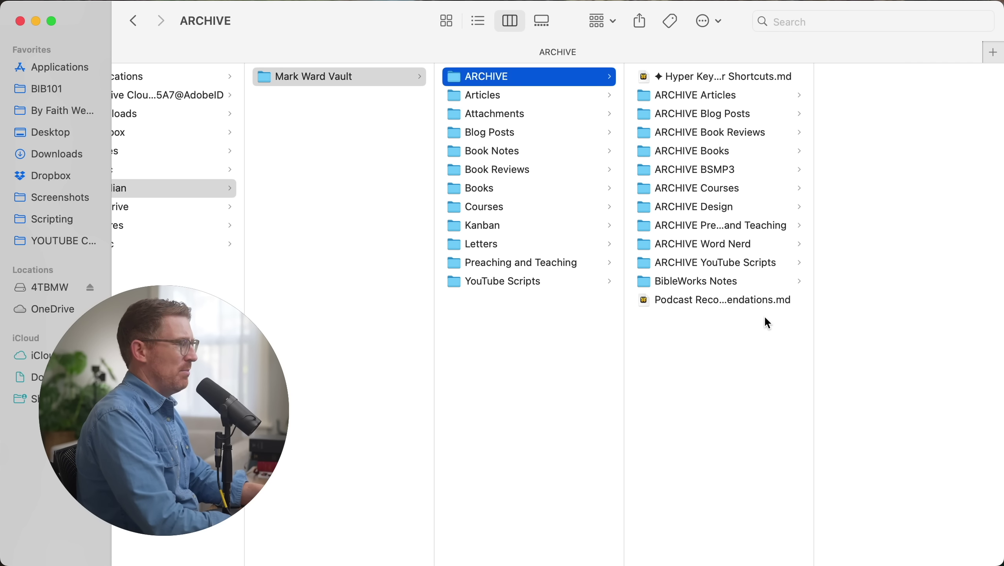
key("Down")
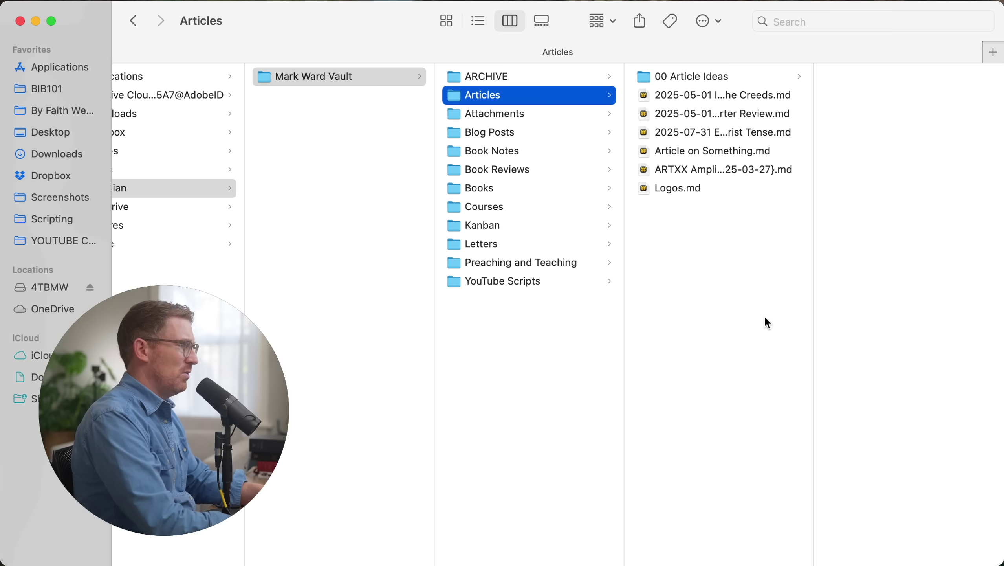
- Preview the first image files in the vault's Attachments folder down to 1700796860.webp
key("Down")
key("Right")
key("Down")
key("Down")
key("Down")
key("Down")
key("Down")
key("Down")
key("Down")
key("Down")
key("Down")
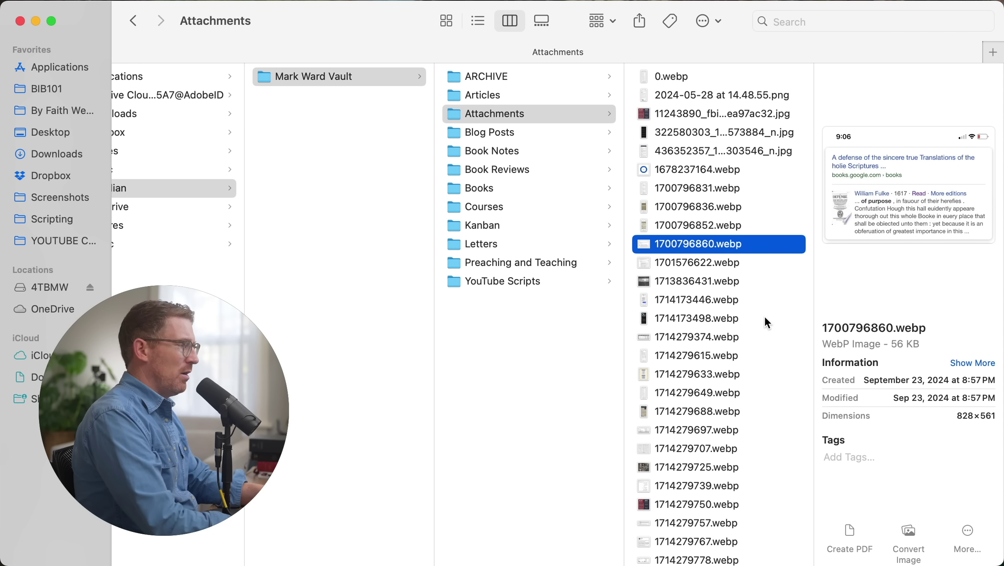
- Launch the Permute converter through Raycast and close its empty window
key("alt+space")
type("permu")
key("Return")
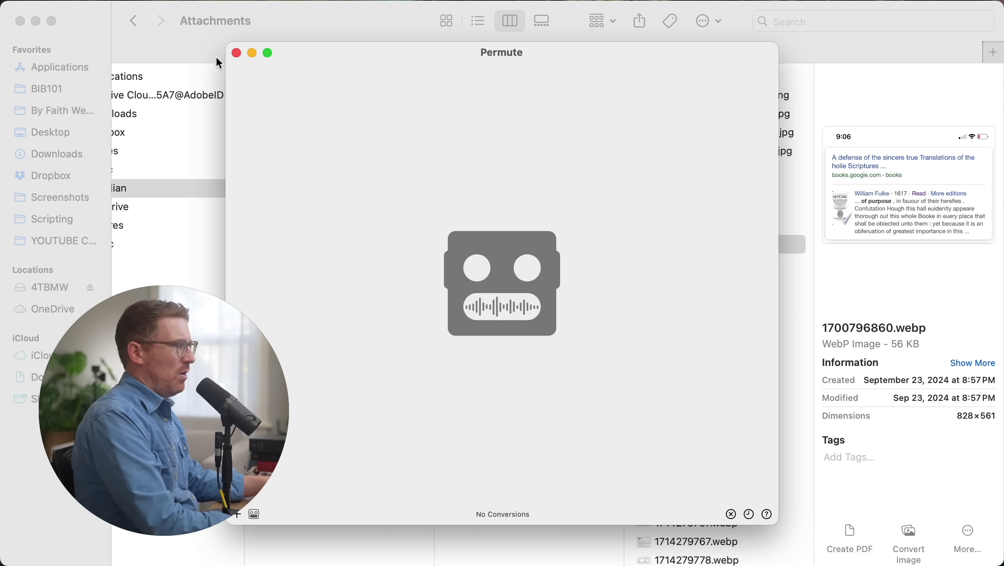
left_click(236, 53)
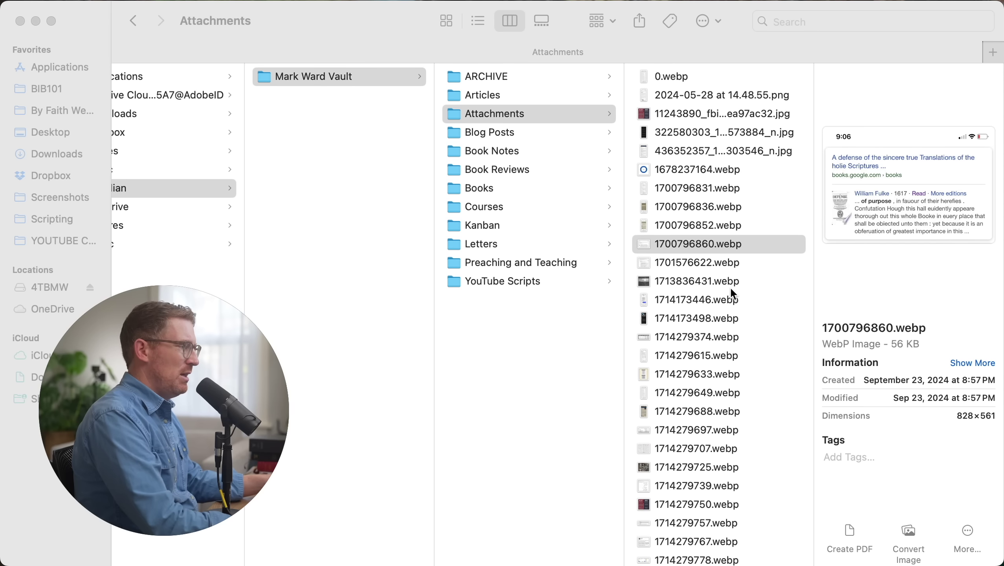
- Look through the whole file list of the Attachments folder and quit Permute
scroll(730, 290, "down", 10)
scroll(729, 290, "up", 10)
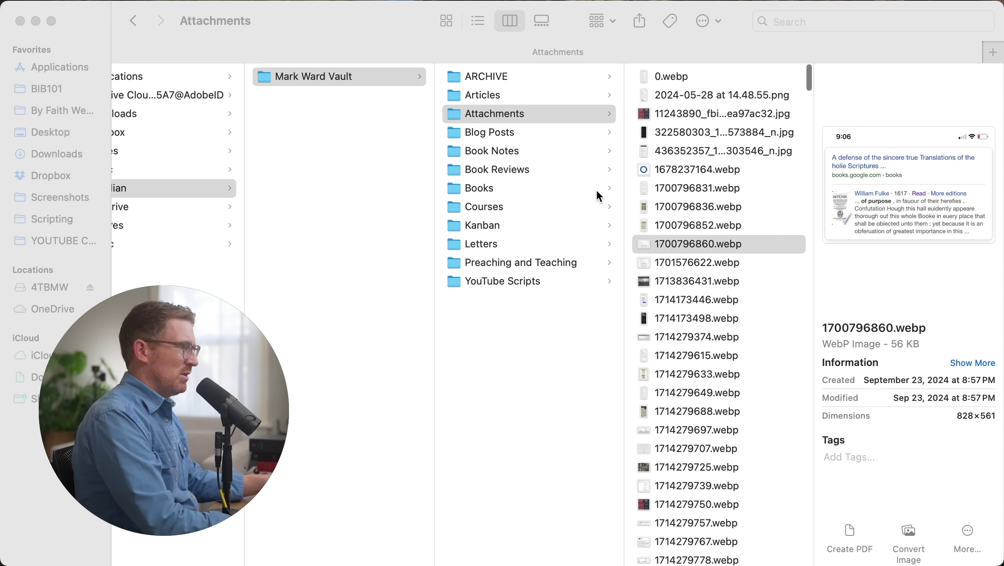
scroll(728, 253, "down", 20)
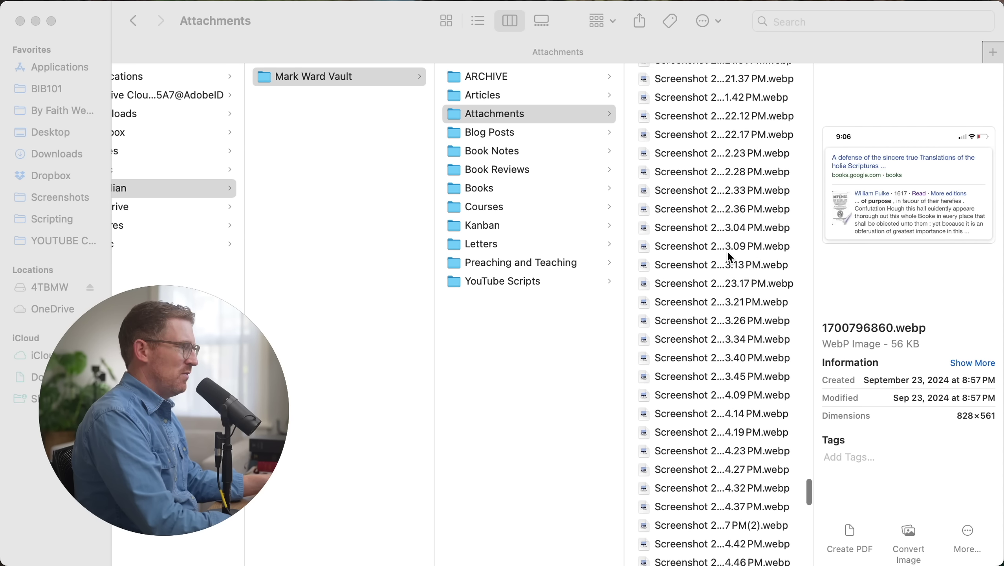
key("super+q")
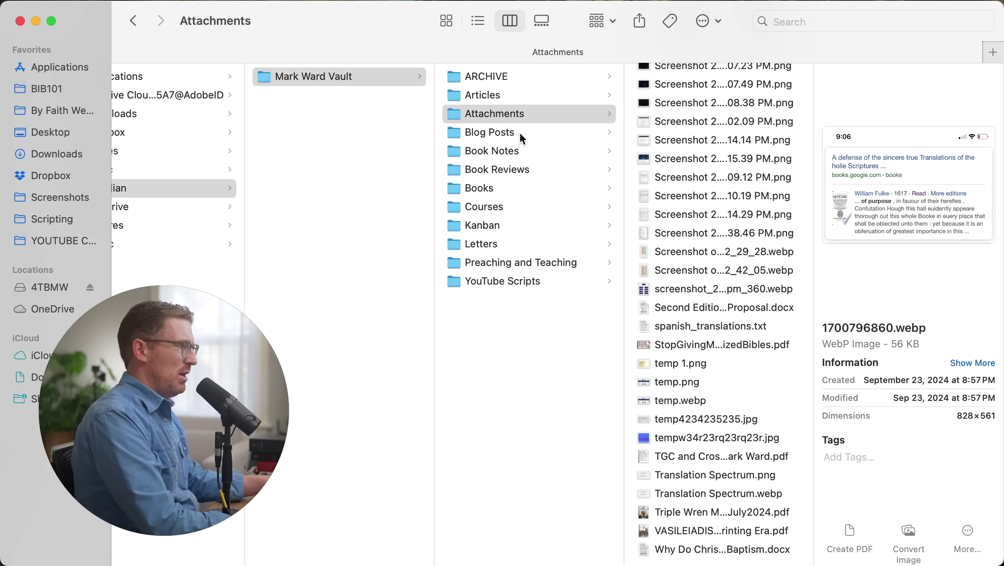
- View the contents of the vault's folders one after another from Blog Posts to Kanban
left_click(519, 132)
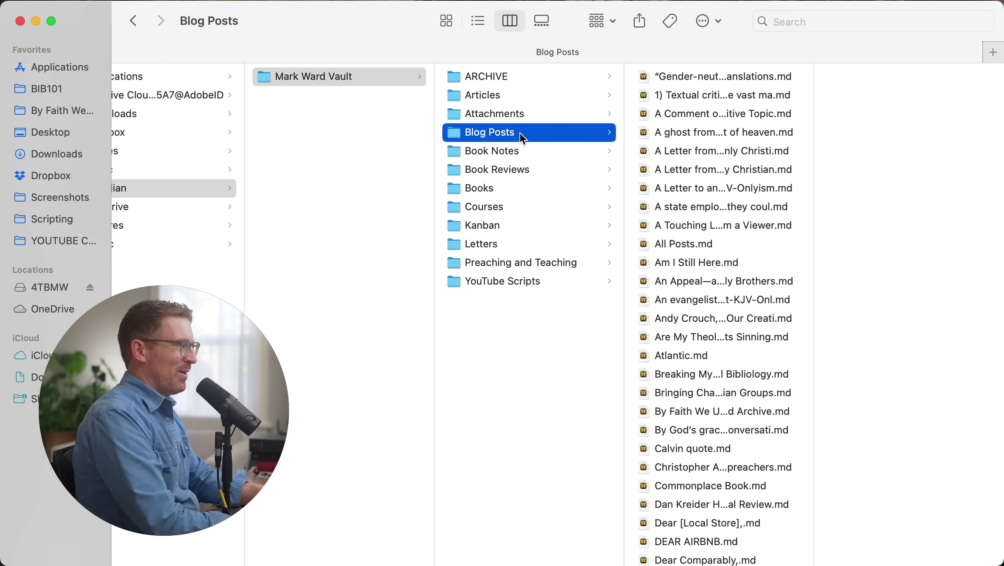
key("Down")
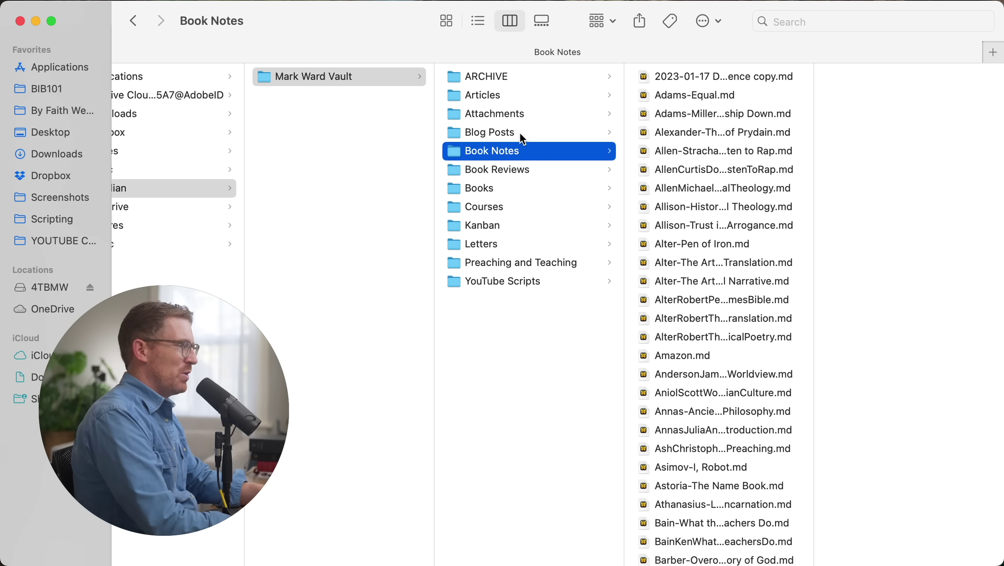
key("Down")
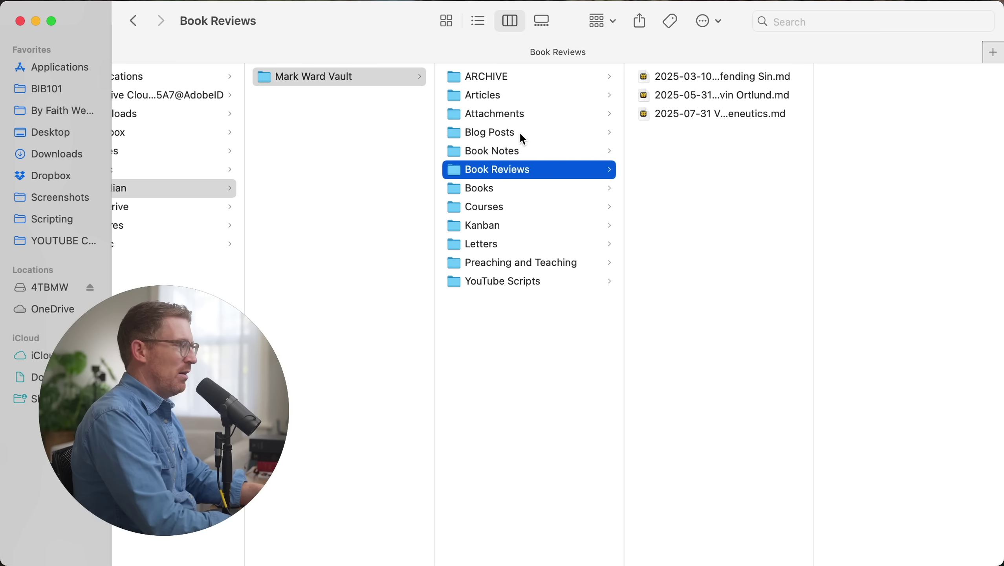
key("Down")
key("Down")
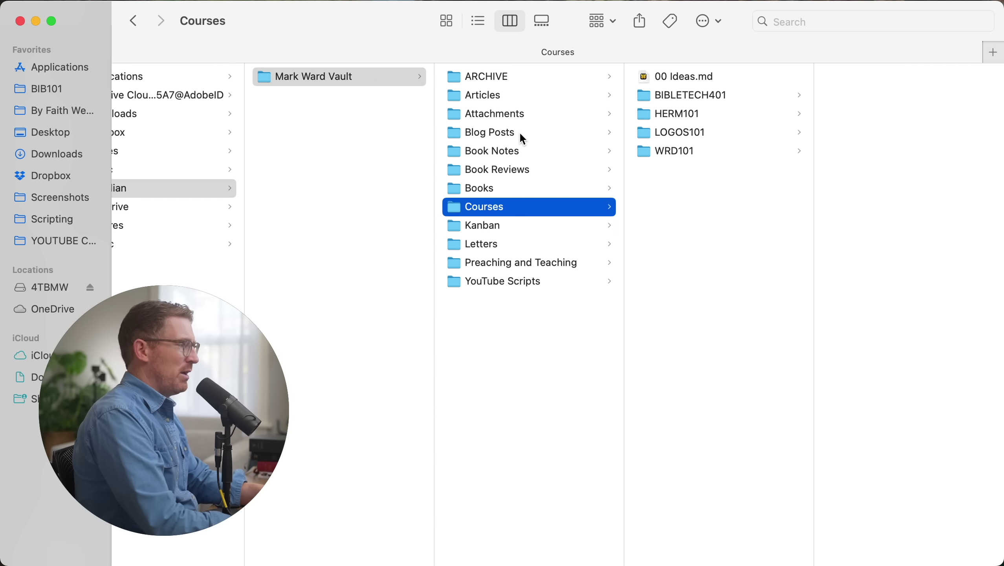
key("Down")
key("Right")
key("Down")
key("Down")
key("Left")
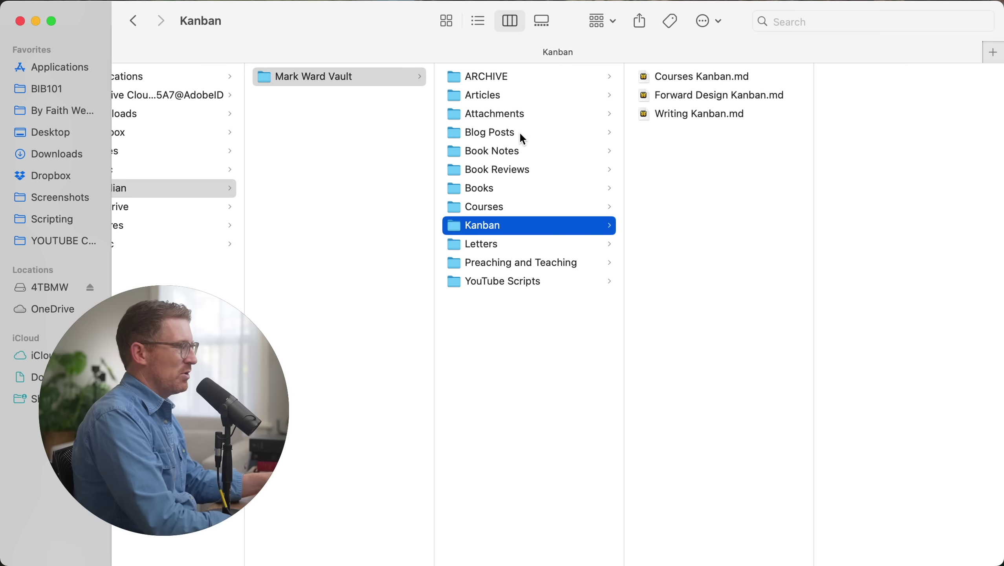
- Look through the entries of the Preaching and Teaching folder and return to the vault's folder list
left_click(531, 268)
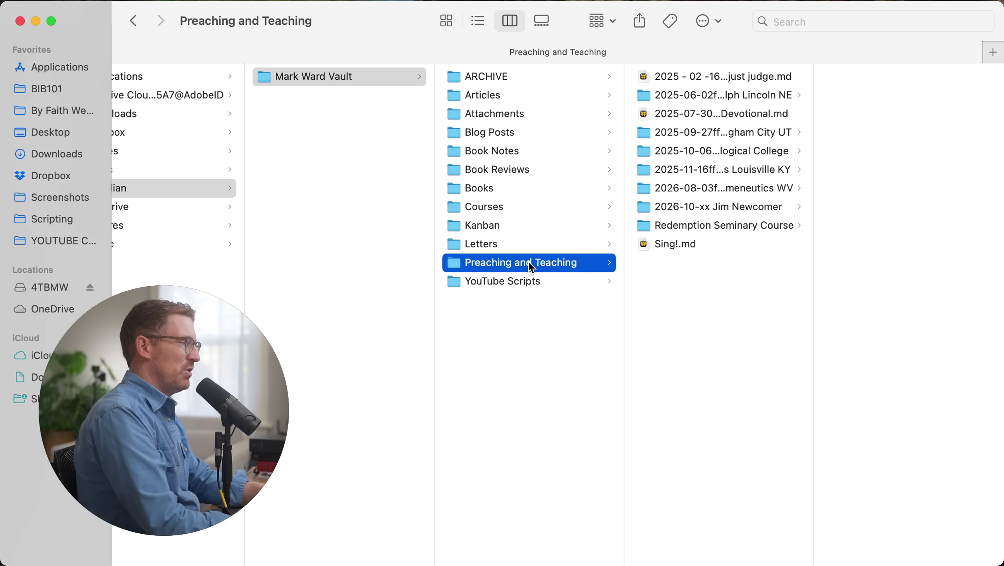
key("Right")
key("Down")
key("Down")
key("Down")
key("Down")
key("Down")
key("Down")
key("Left")
- Look through the YouTube Scripts subfolders down to LOG Logos and preview its first Markdown script
key("Down")
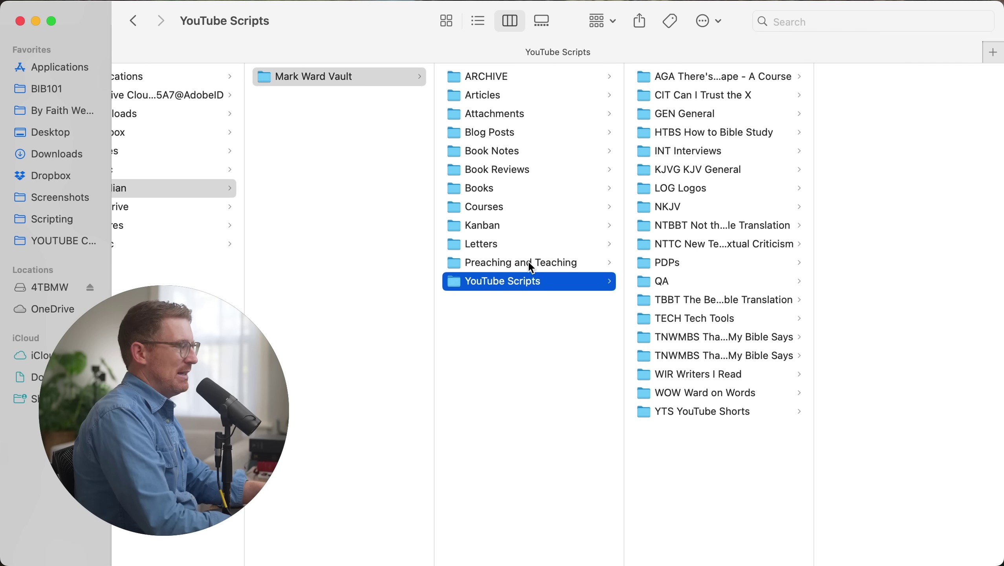
key("Right")
key("Down")
key("Down")
key("Down")
key("Down")
key("Down")
key("Down")
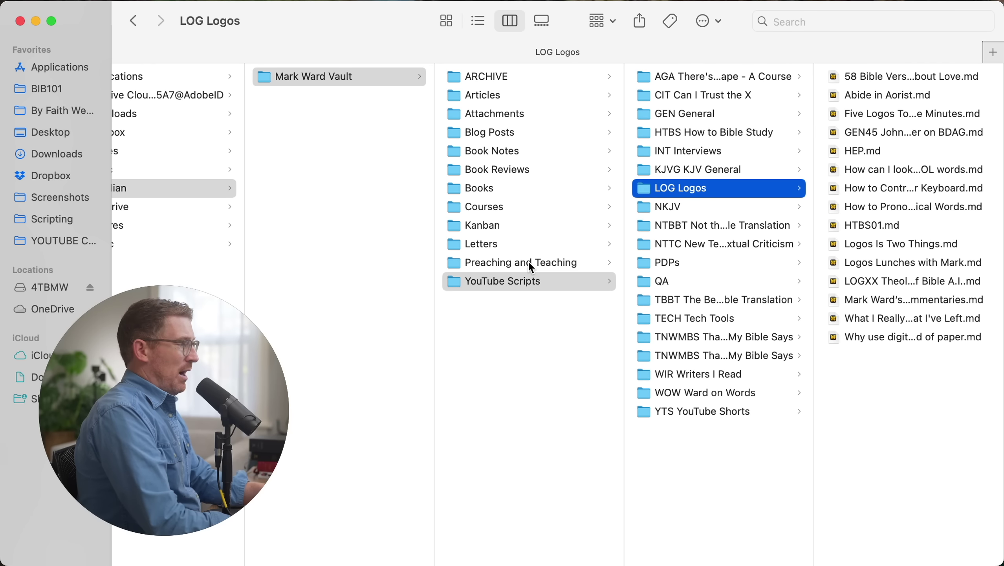
key("Right")
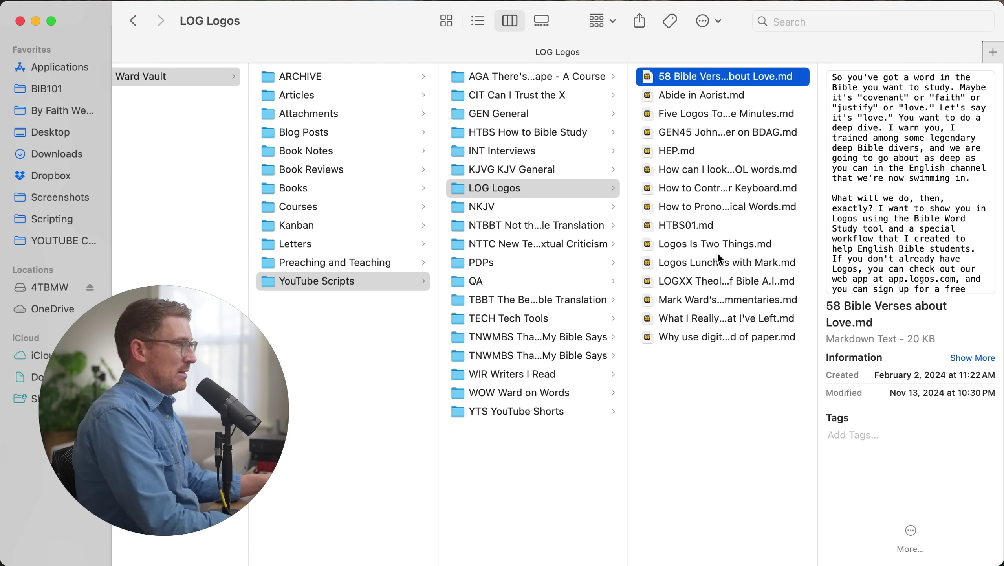
left_click_drag(719, 260, 713, 301)
key("Left")
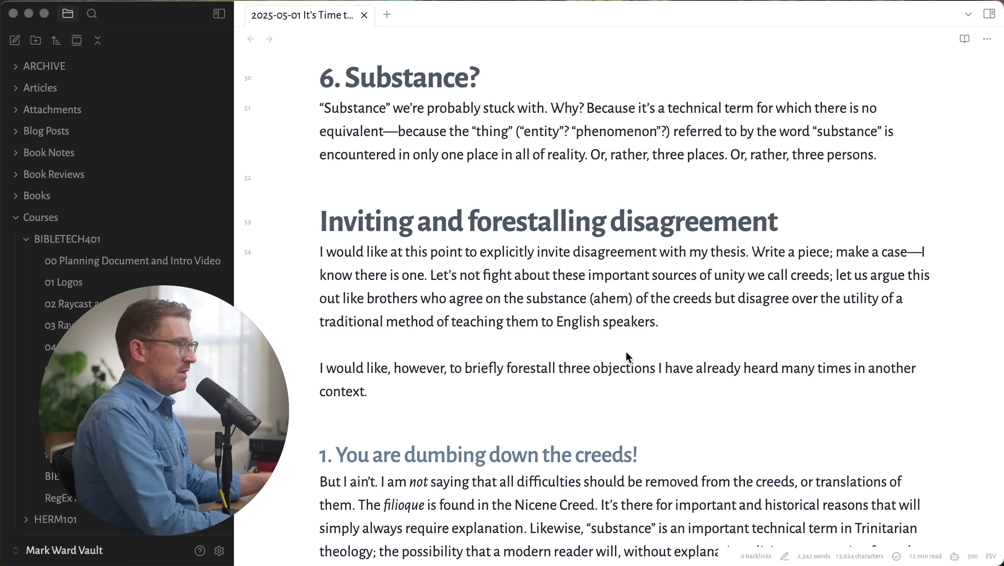
- Collapse the Courses folder in Obsidian and open the note 2023-01-17 Disintegrating Conscience copy from Book Notes
scroll(336, 203, "up", 15)
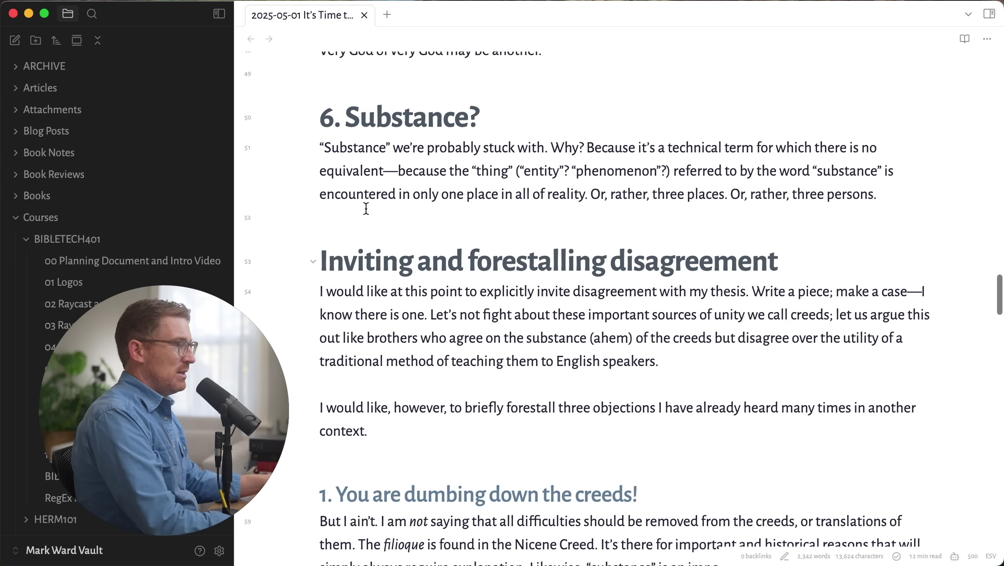
scroll(368, 204, "up", 3)
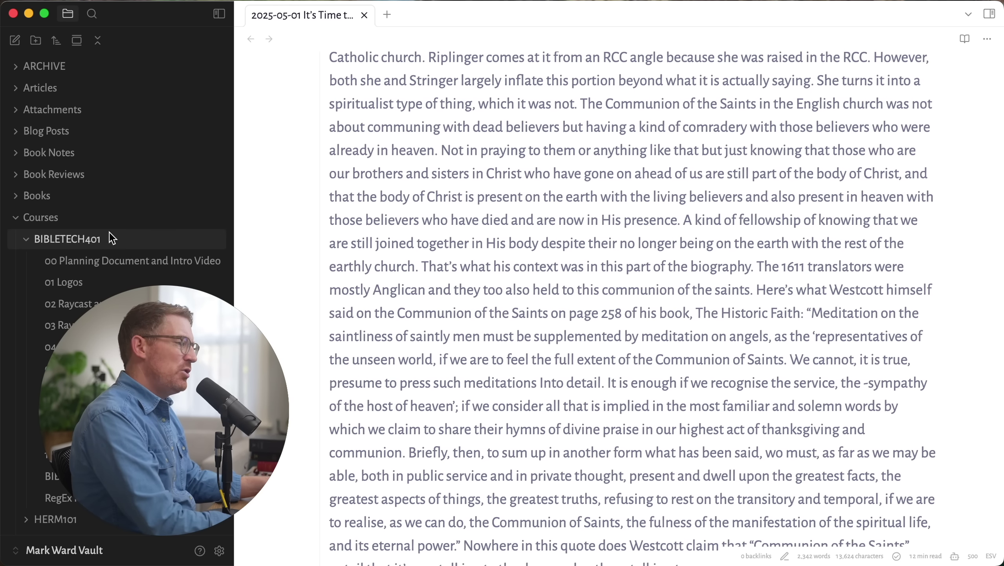
left_click(37, 220)
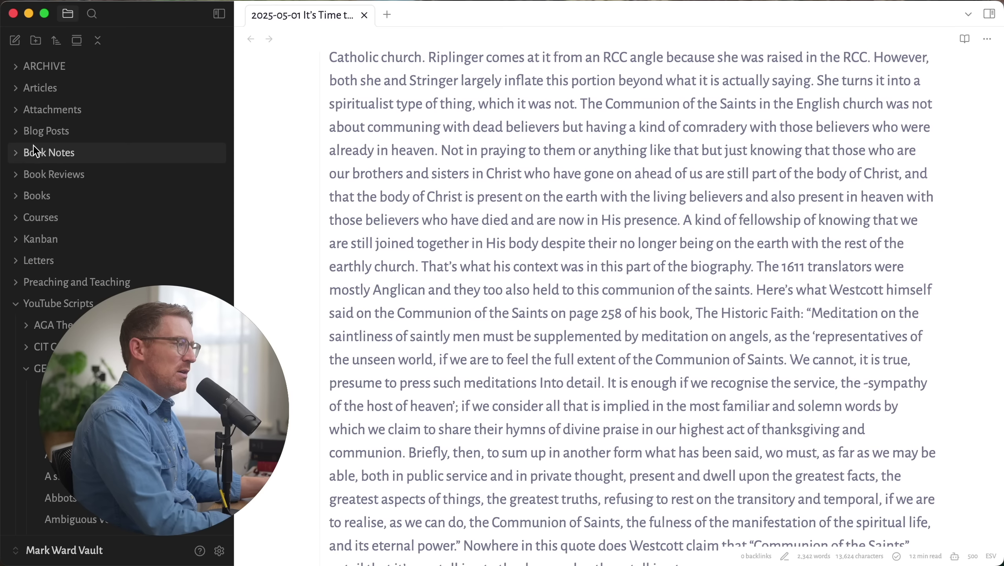
left_click(17, 157)
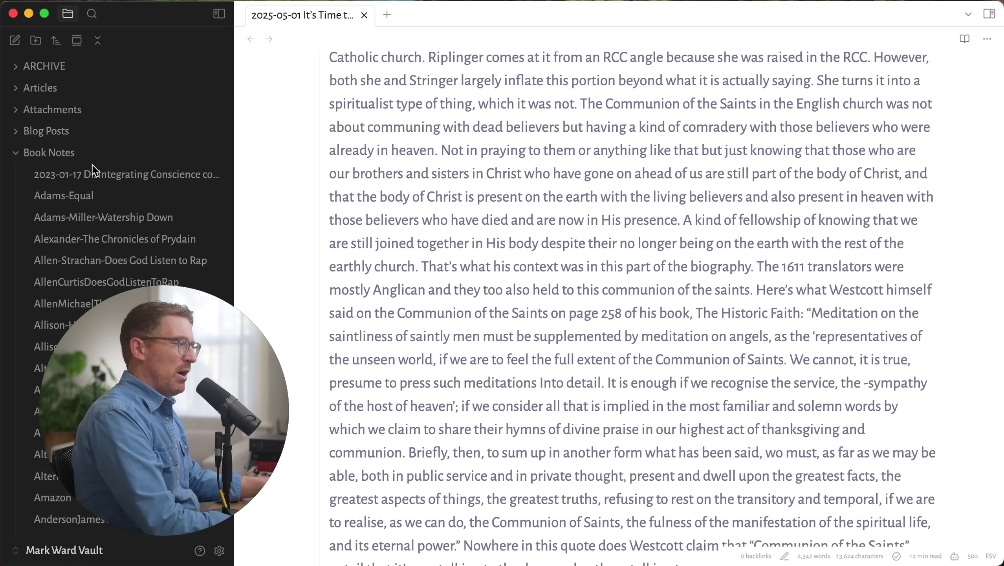
left_click(112, 177)
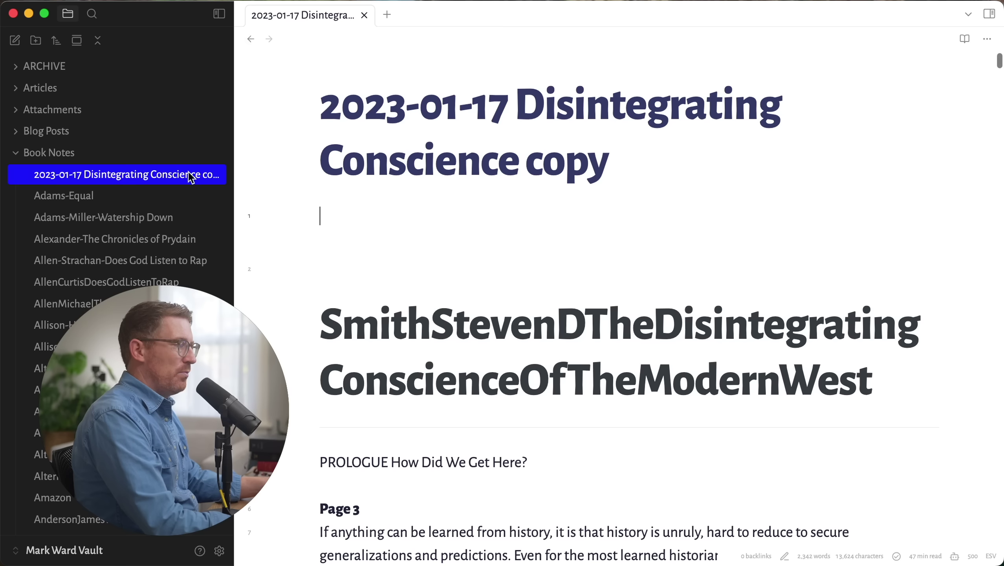
- Delete the note's first level-one heading and the horizontal rule under it, directly above the PROLOGUE line
triple_click(577, 370)
key("BackSpace")
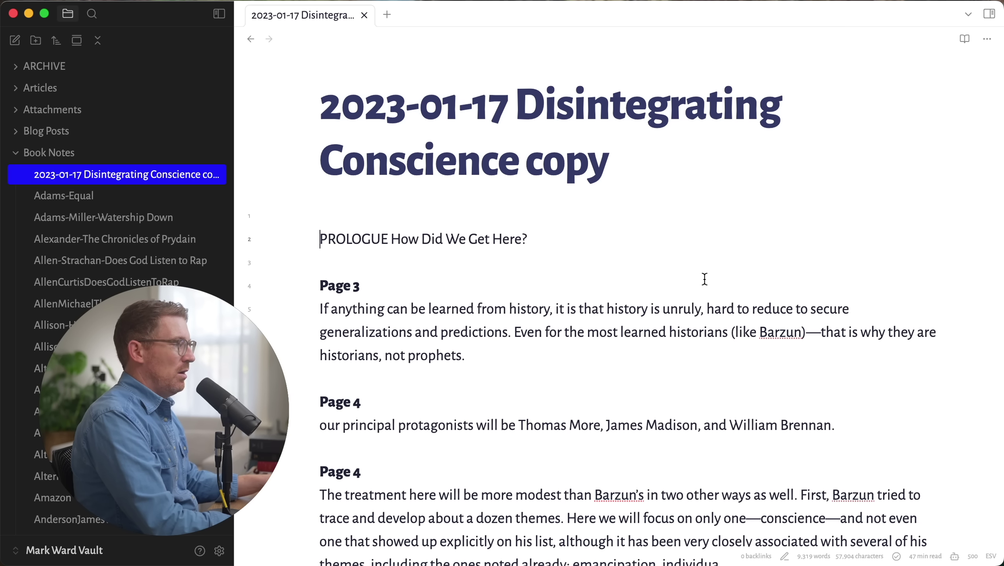
key("Return")
key("super+z")
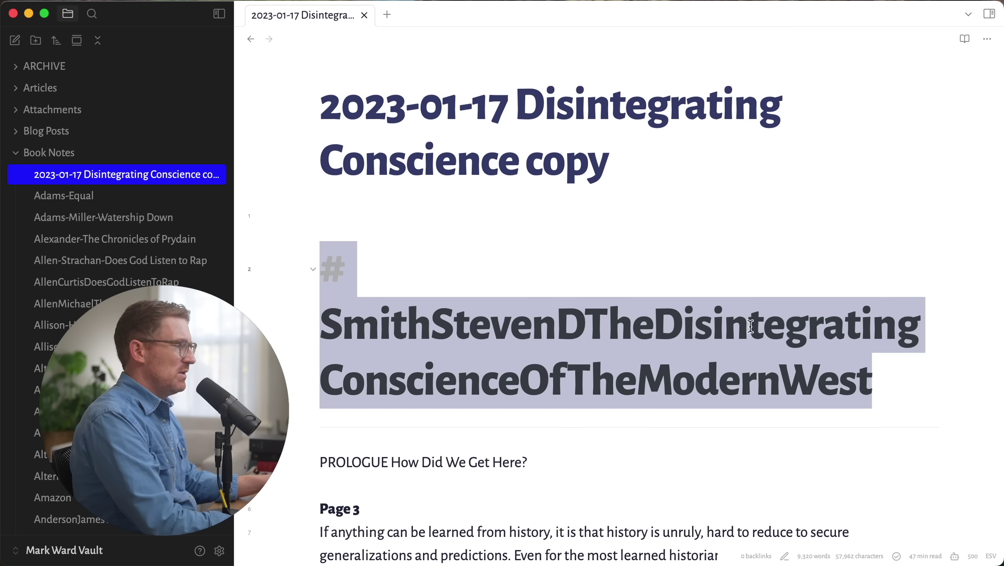
key("BackSpace")
key("Delete")
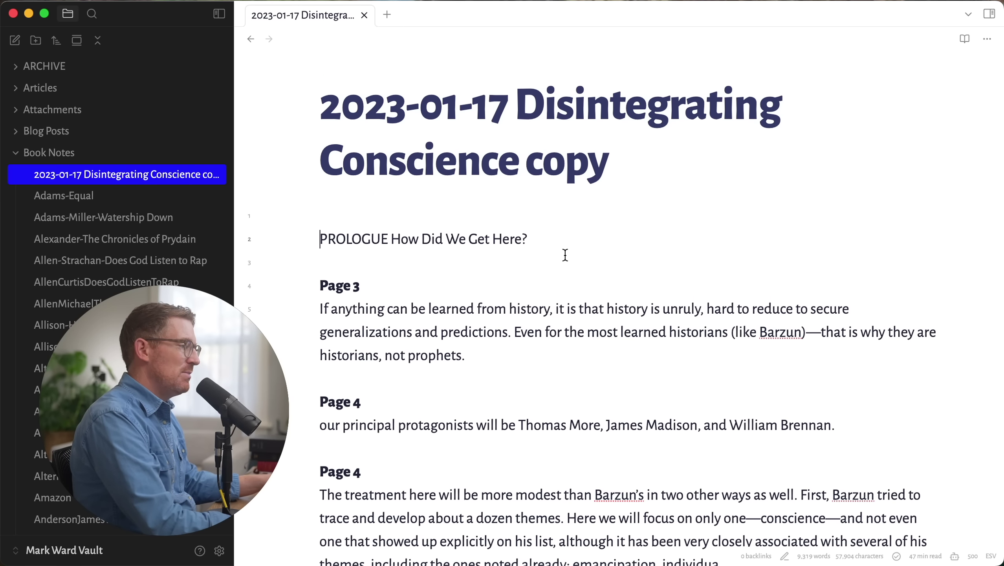
- Look through the note's page-numbered book quotations down to Page 35
scroll(565, 256, "down", 6)
scroll(565, 255, "down", 6)
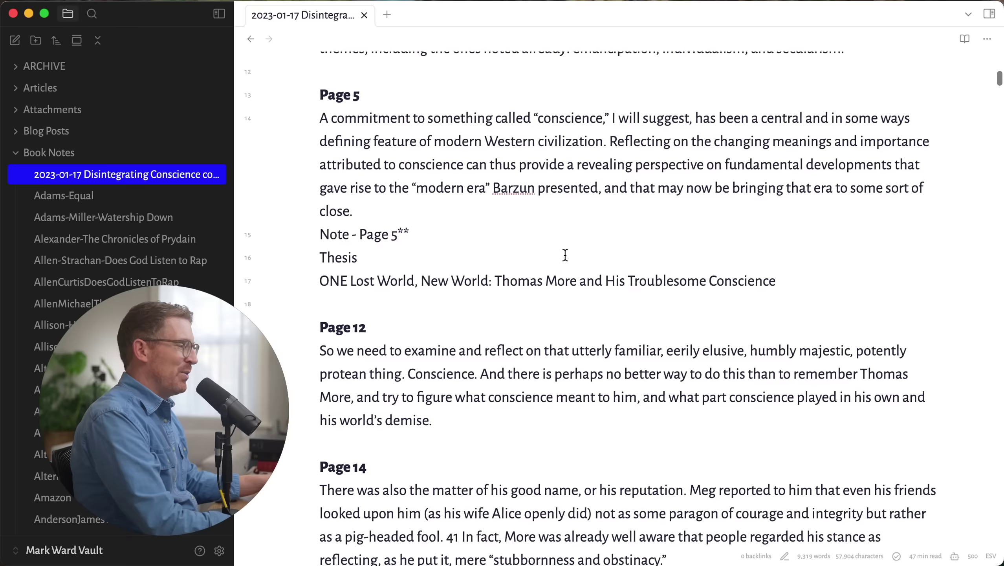
scroll(565, 255, "down", 10)
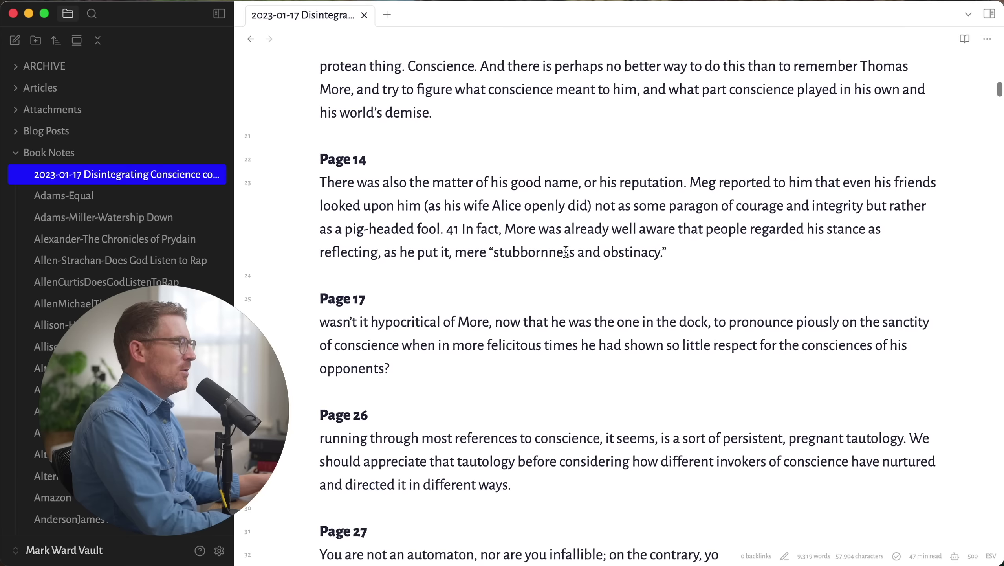
scroll(453, 305, "down", 20)
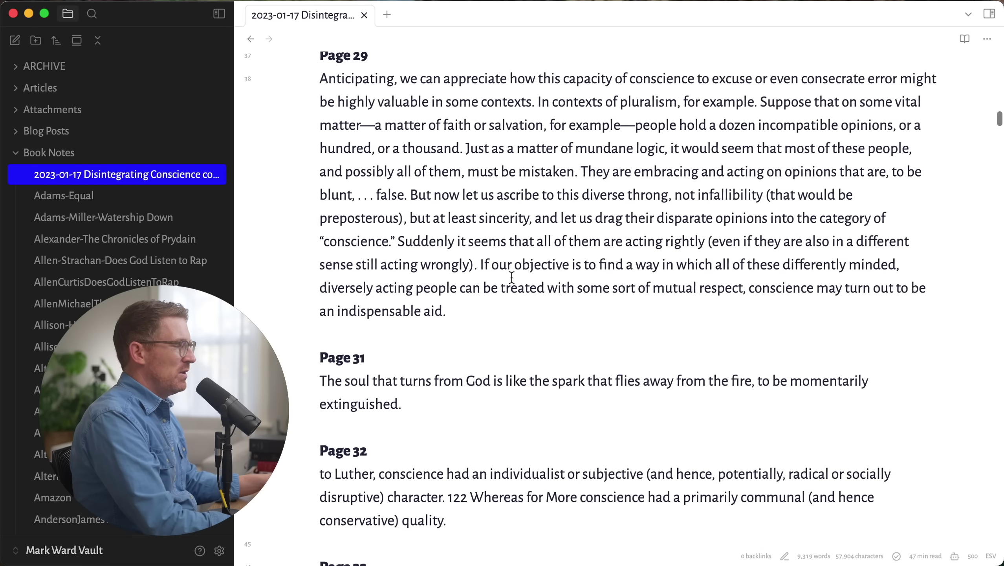
scroll(511, 276, "down", 4)
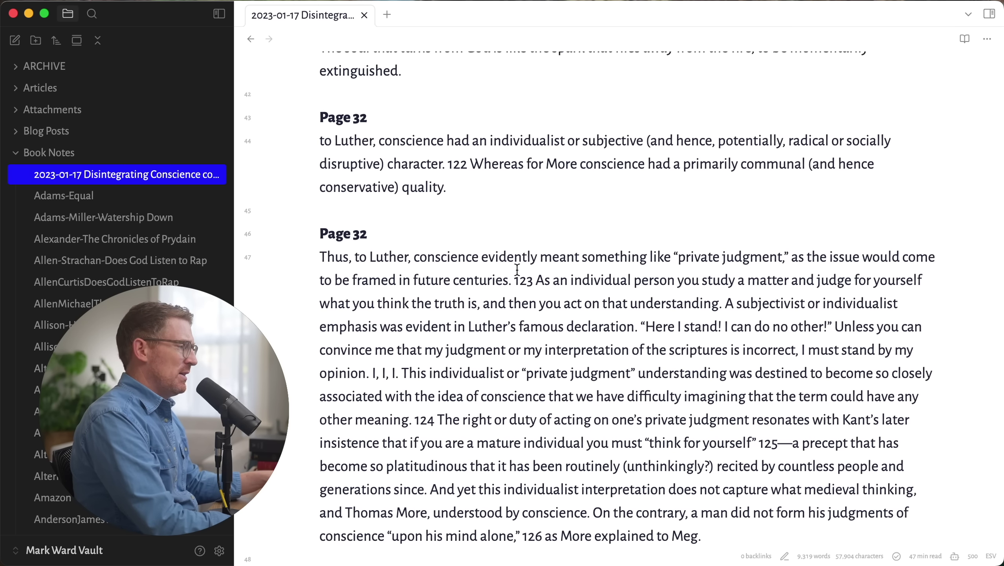
scroll(505, 266, "down", 15)
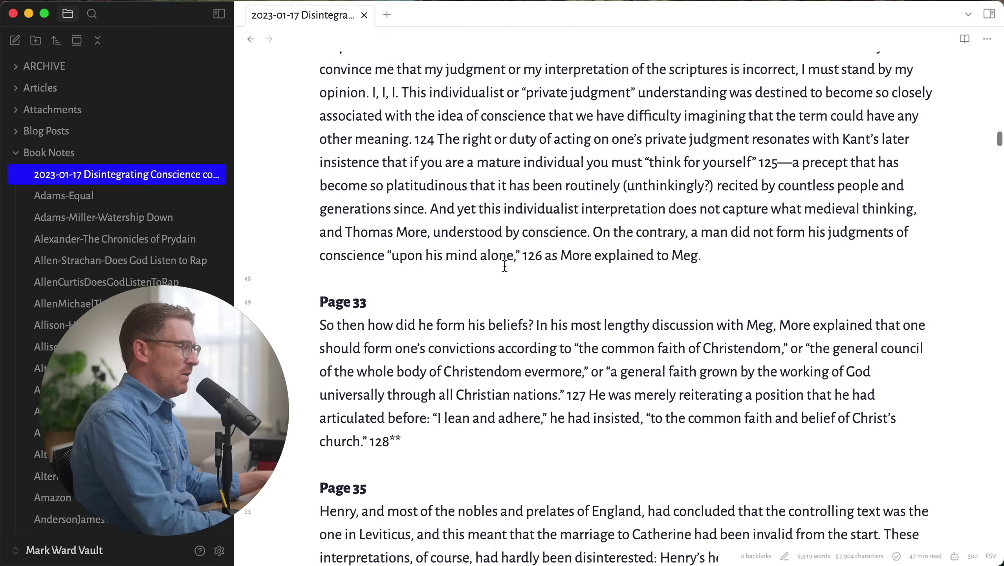
- Highlight the first Page 35 paragraph, beginning "Henry, and most of the nobles", by enclosing it in == marks
scroll(432, 315, "down", 9)
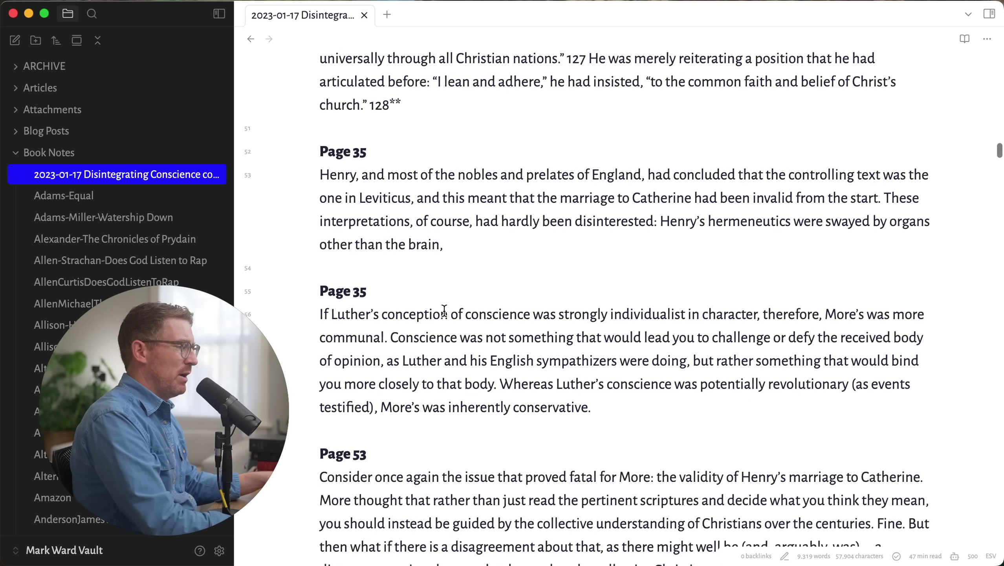
scroll(572, 188, "up", 6)
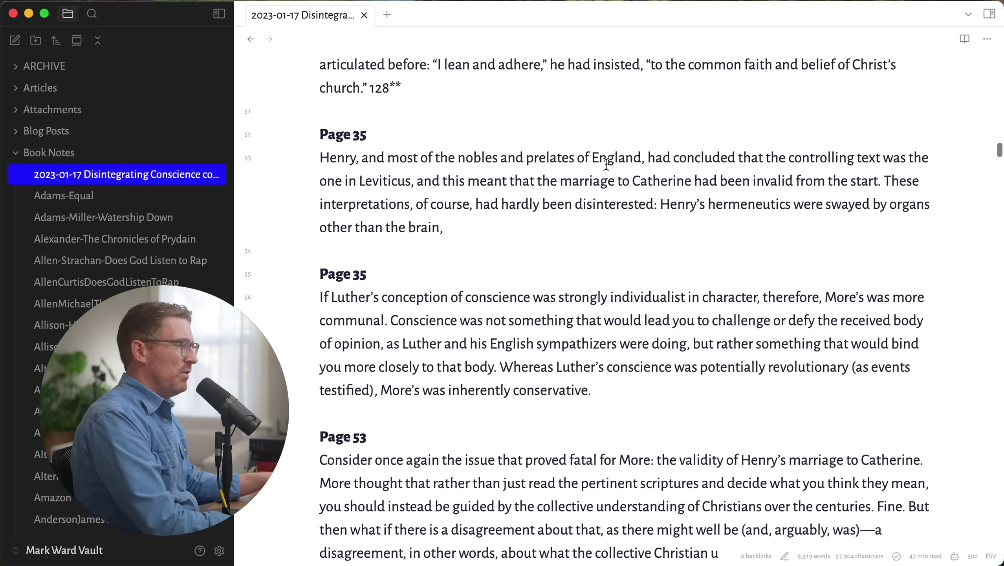
key("super+Left")
type("==")
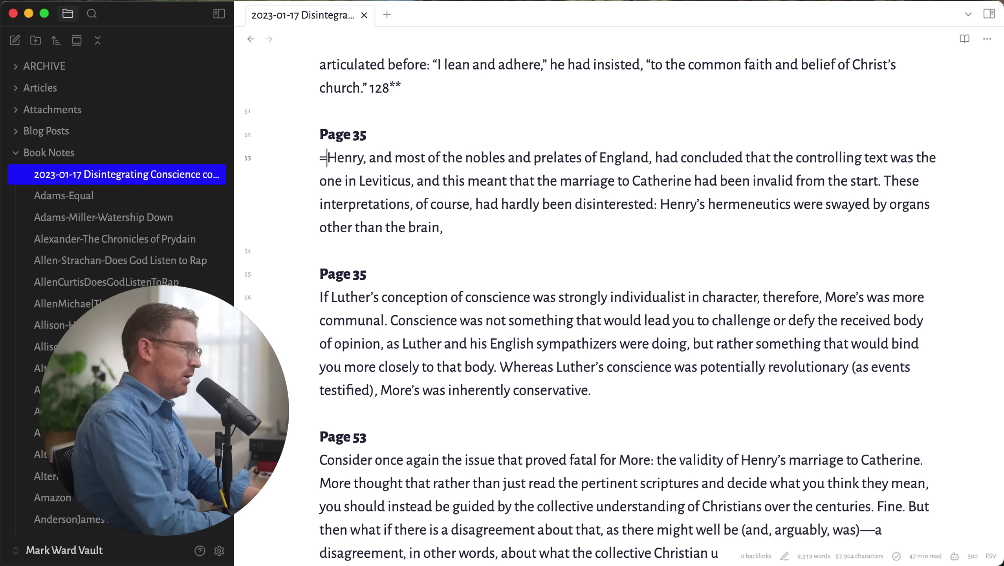
type("==")
key("Down")
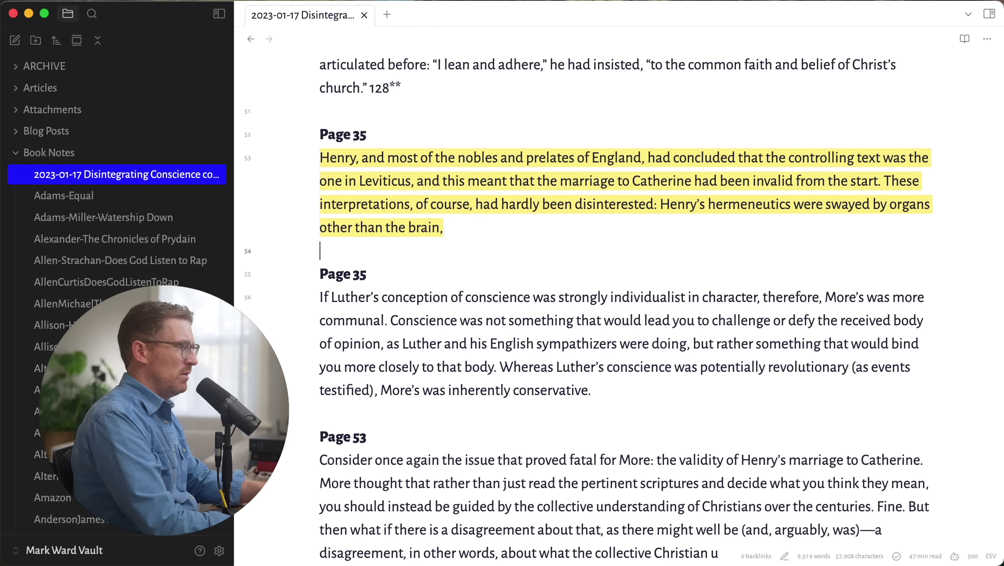
right_click(609, 158)
key("Escape")
- Highlight the Page 53 passage from "Consider once again" to "centuries." with == marks
scroll(498, 258, "down", 8)
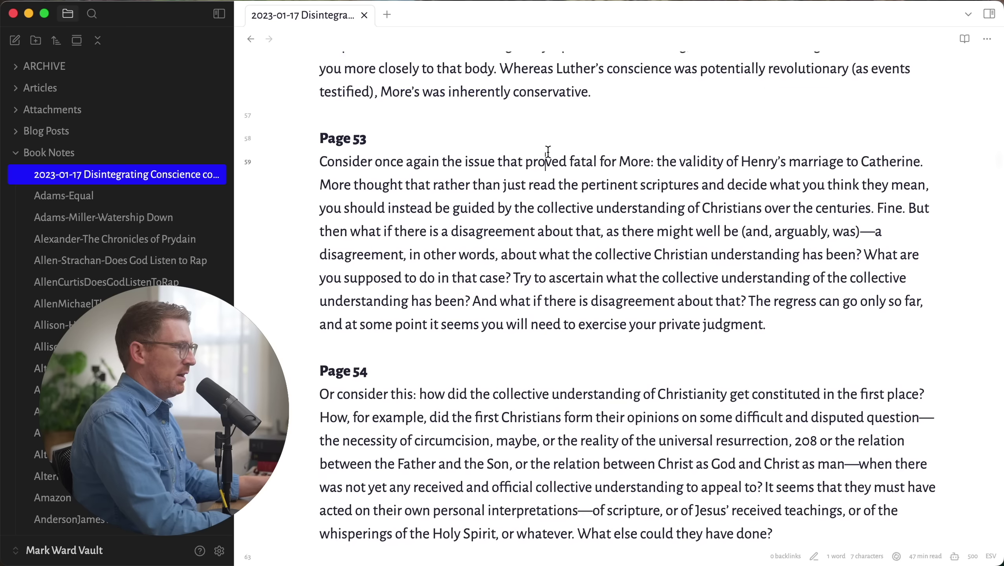
key("super+Left")
type("==")
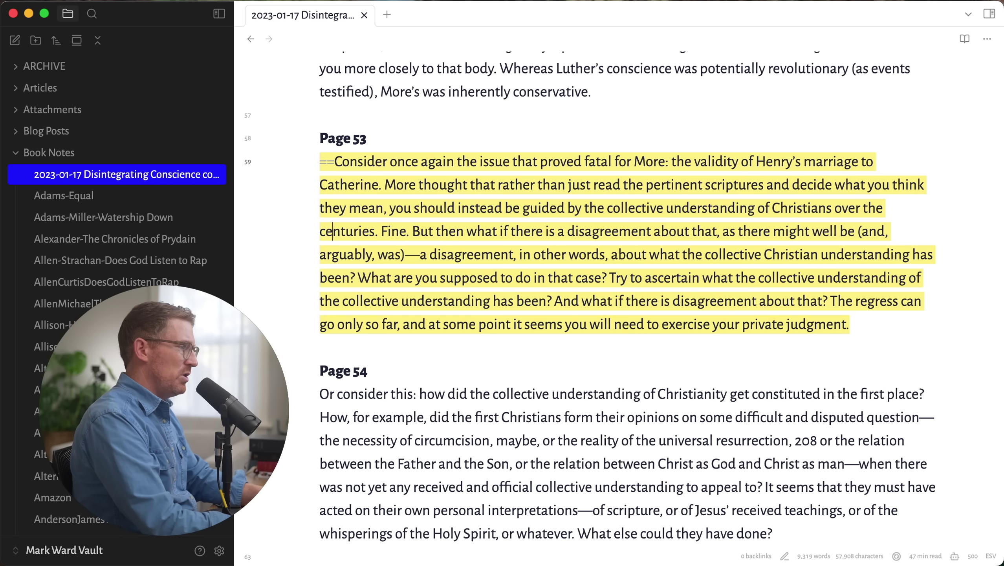
type("==")
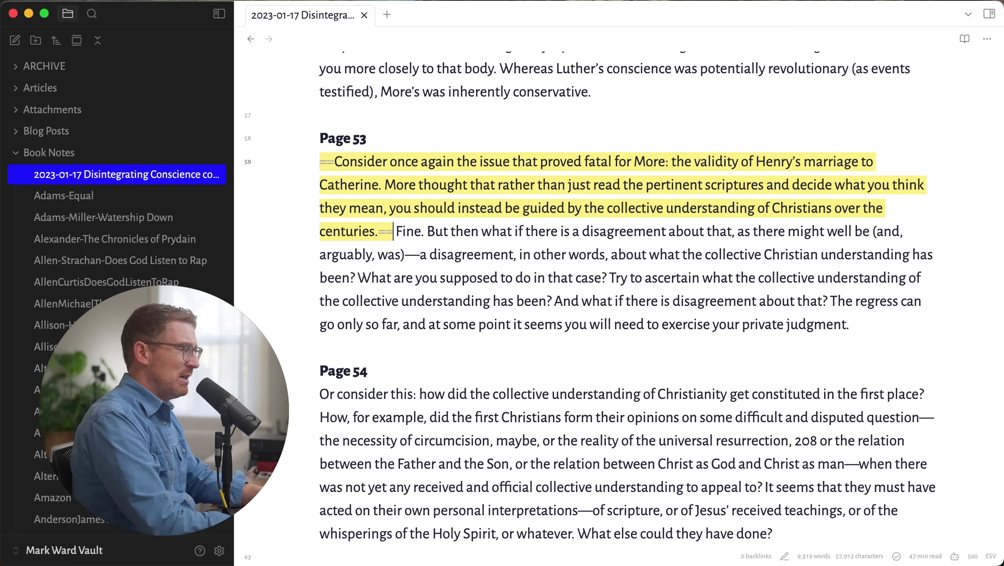
- Remove the == highlight marks from the Page 53 passage and the first Page 35 paragraph
key("BackSpace")
key("BackSpace")
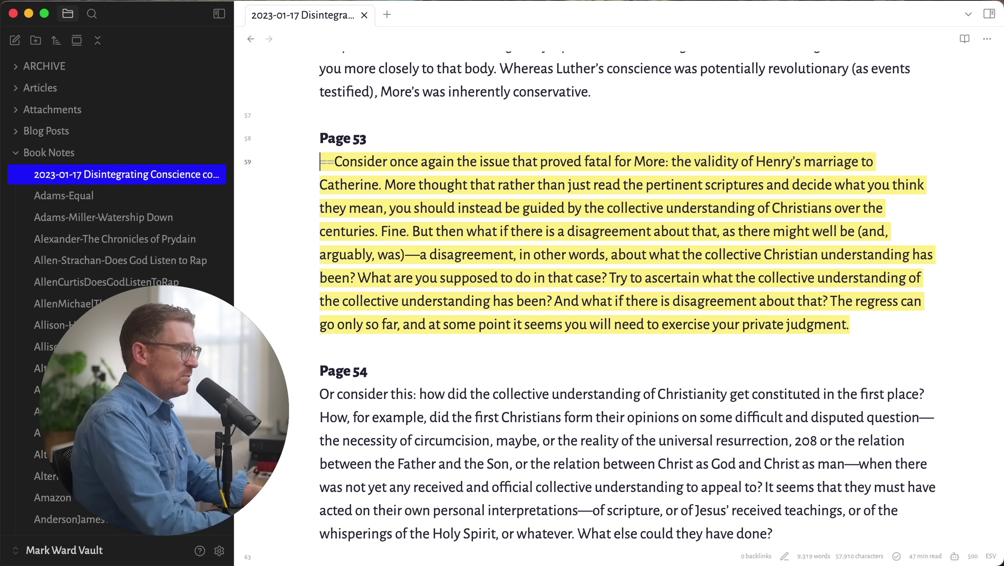
key("BackSpace")
key("BackSpace")
scroll(495, 202, "up", 8)
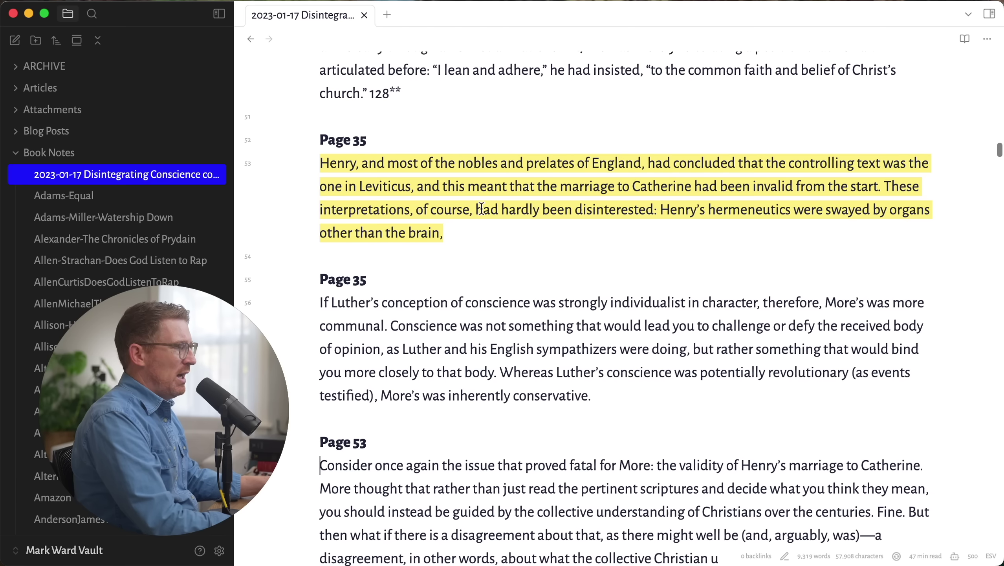
key("Down")
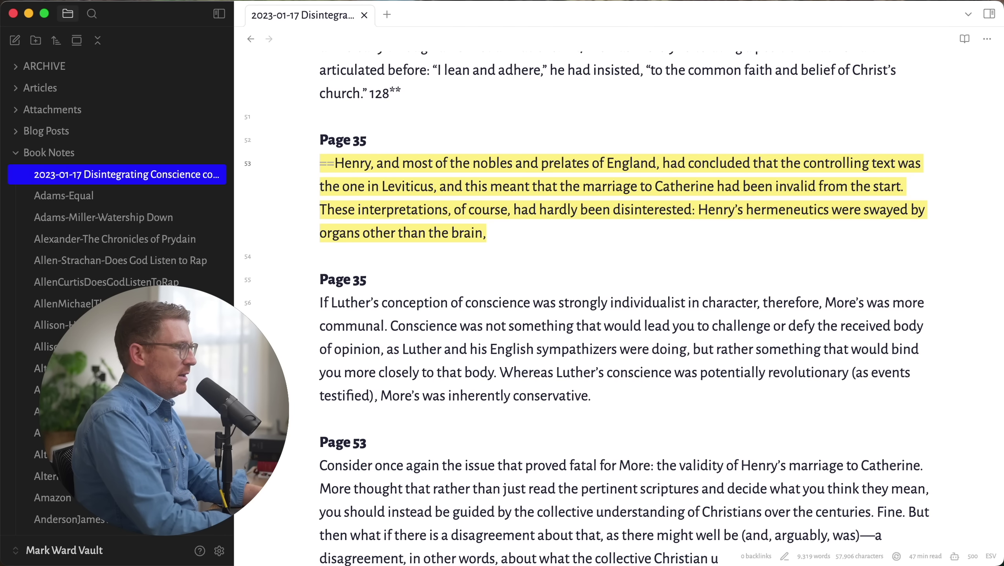
left_click(320, 163)
key("BackSpace")
key("BackSpace")
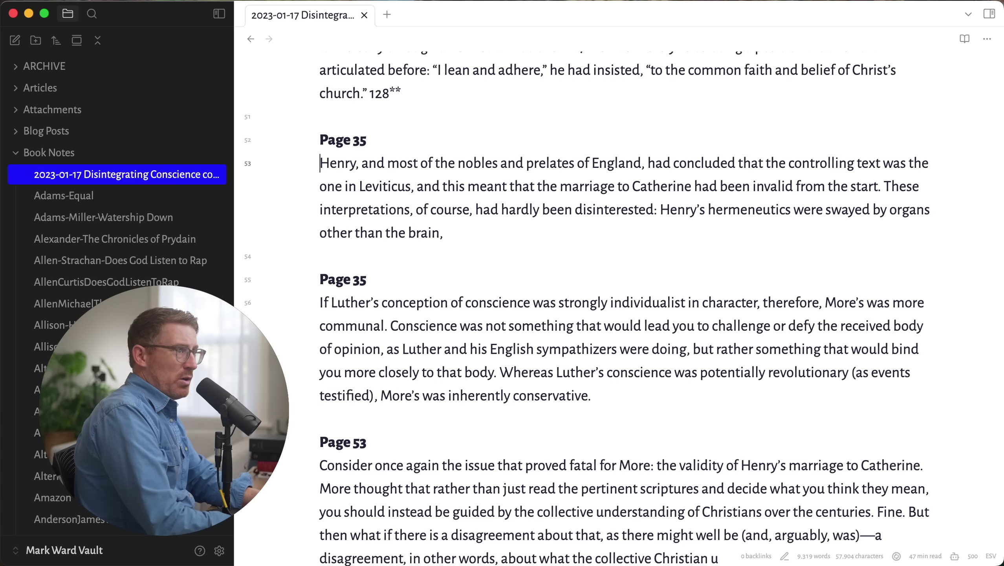
- Collapse the Book Notes folder, then expand ARCHIVE and look through its subfolders
left_click(15, 153)
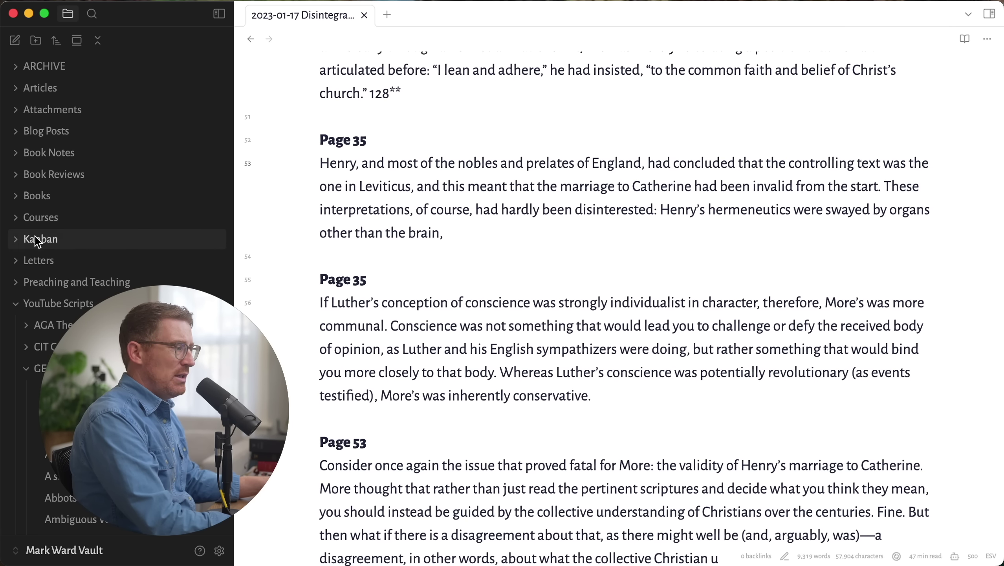
left_click(18, 66)
scroll(87, 185, "down", 5)
scroll(88, 185, "up", 2)
scroll(88, 185, "up", 3)
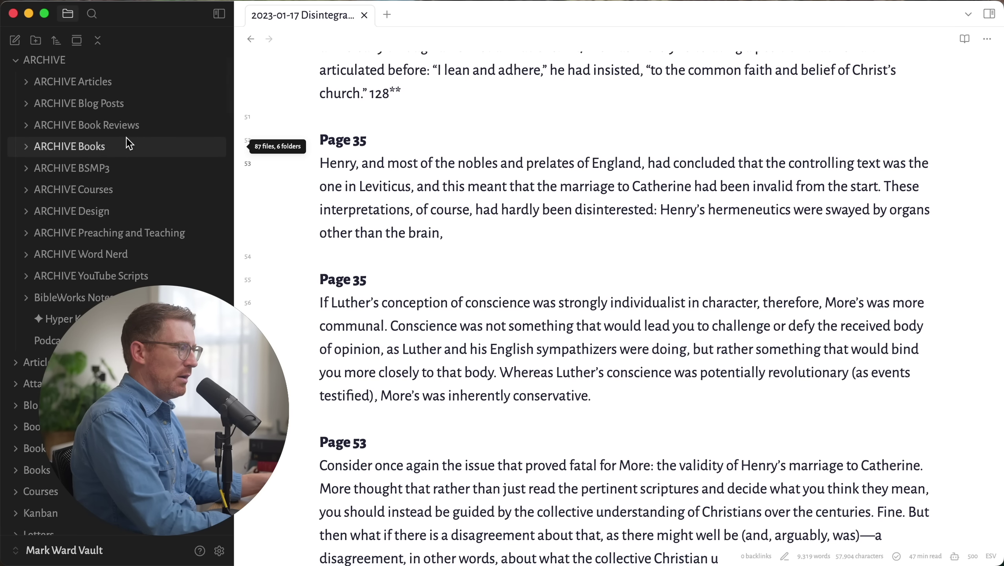
- Expand the BibleWorks Notes folder inside ARCHIVE and view the notes 1 Chr 1.01 and 1 Chr 21.23
scroll(120, 152, "down", 2)
left_click(87, 237)
left_click(90, 260)
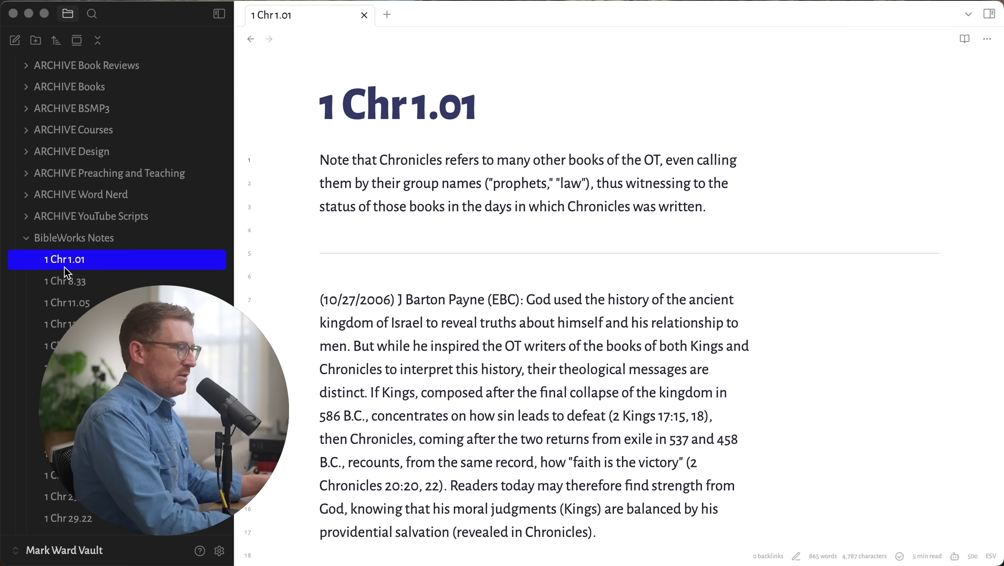
scroll(78, 160, "down", 5)
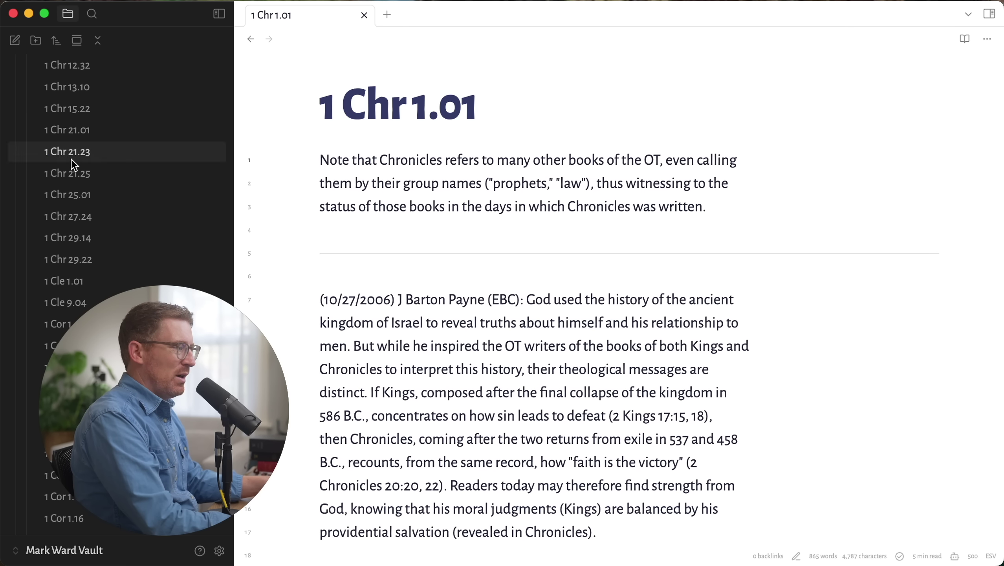
left_click(72, 157)
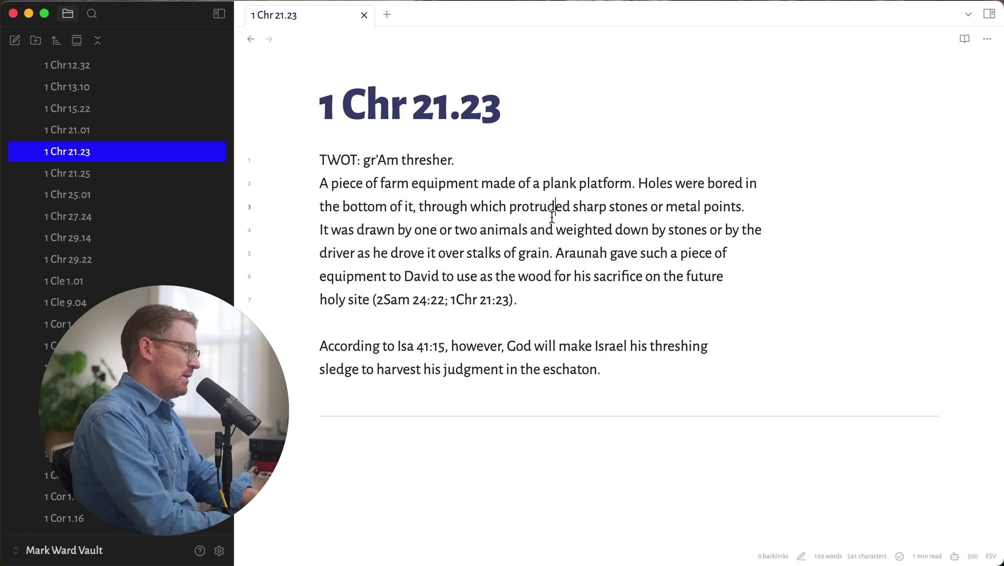
- Search the vault's note names for "joh 3.16"
key("super+o")
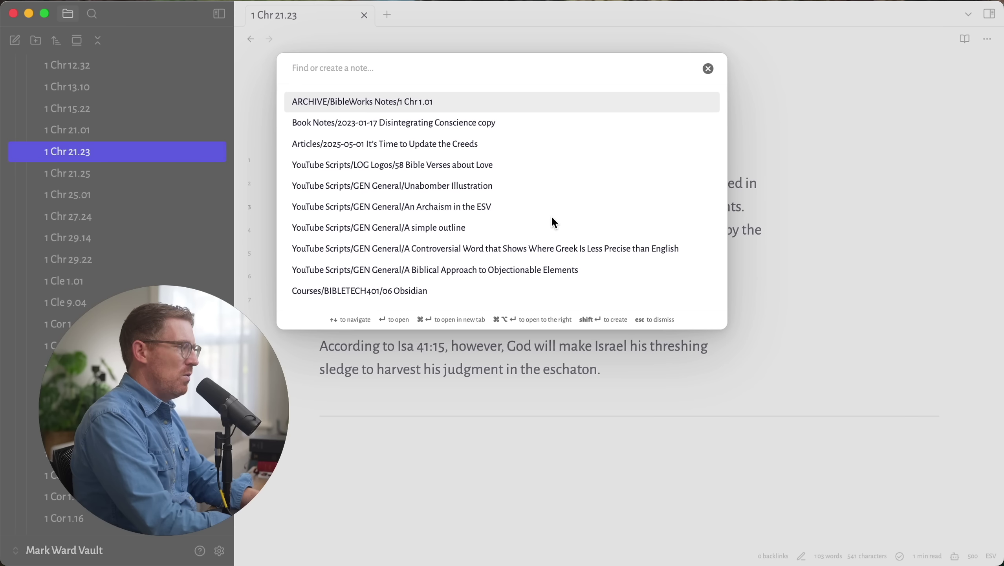
type("john")
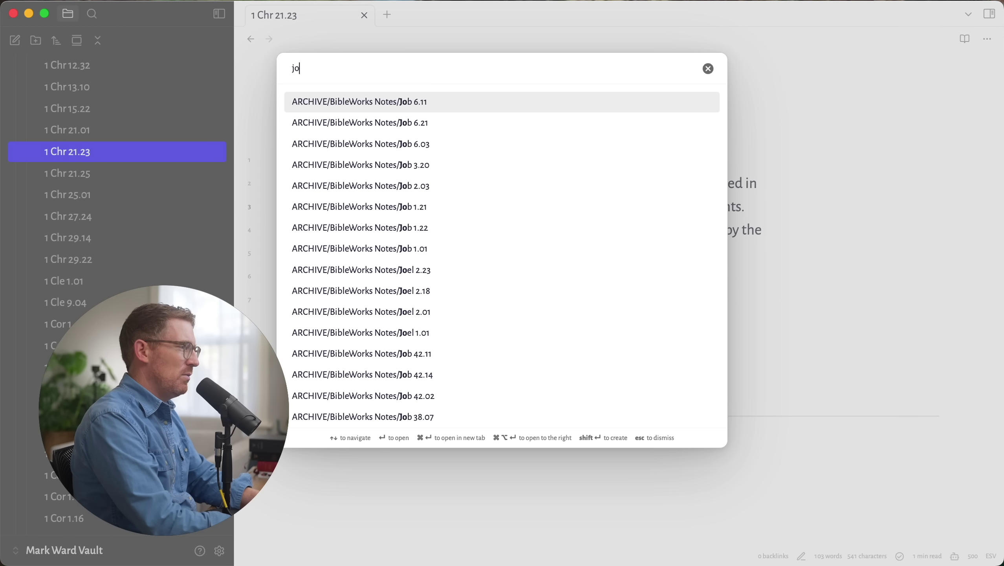
key("BackSpace")
key("BackSpace")
type("n")
key("BackSpace")
type("h 3.16")
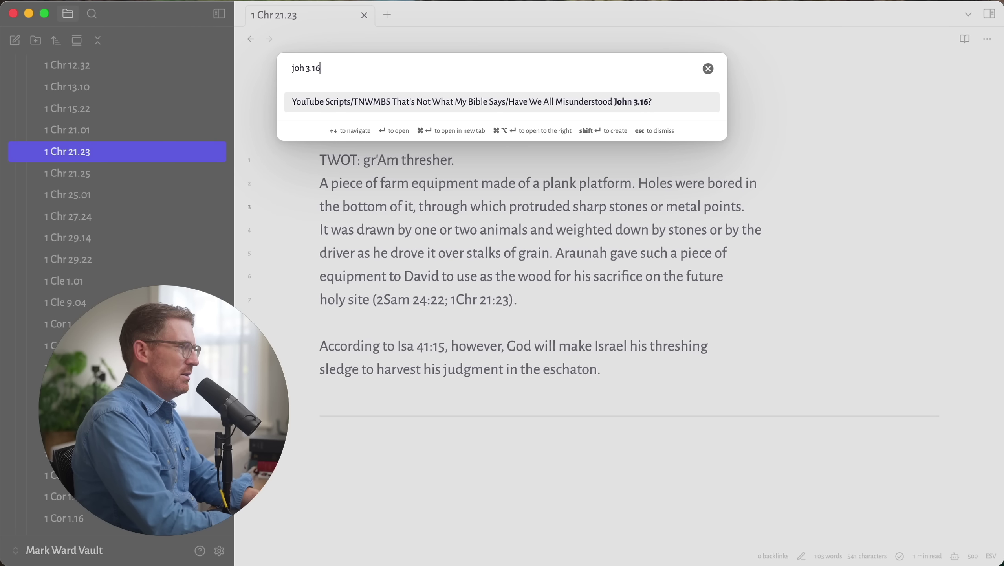
- Find the BibleWorks note Rom 1.18 by searching for "rom 1.18", open it and read through to its end
key("super+a")
type("rom")
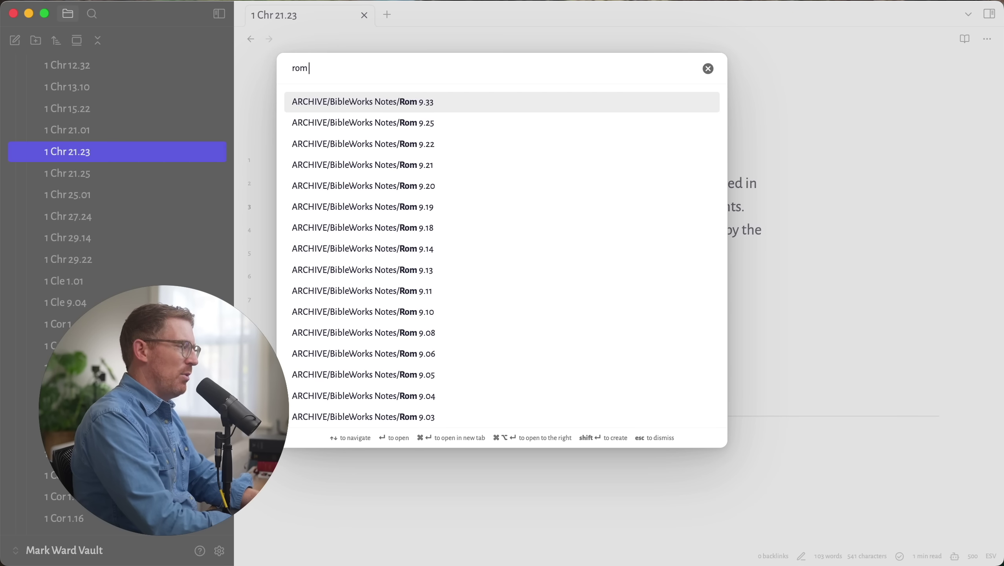
type(" 1.18")
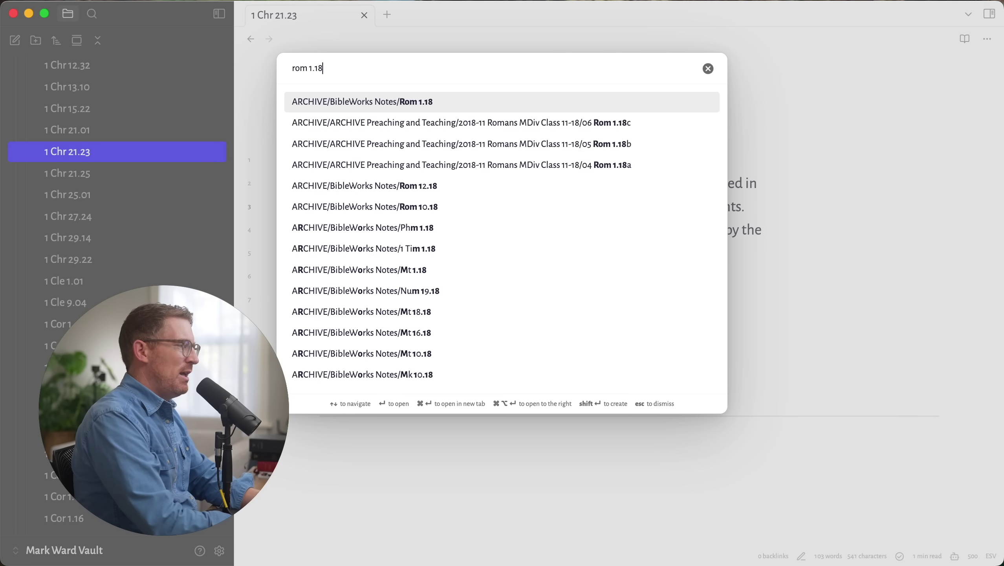
key("Return")
scroll(598, 289, "down", 20)
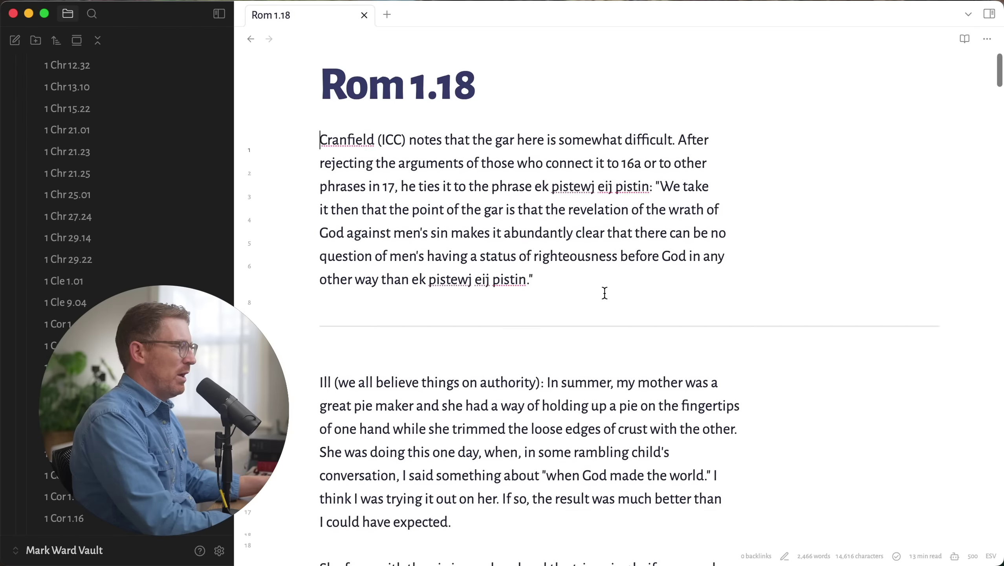
scroll(594, 290, "down", 20)
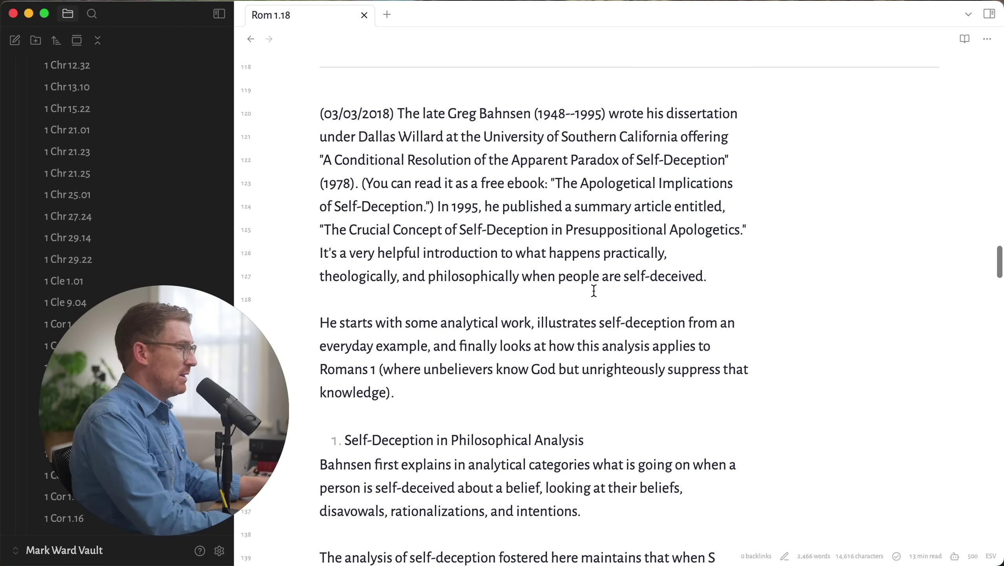
scroll(594, 290, "down", 20)
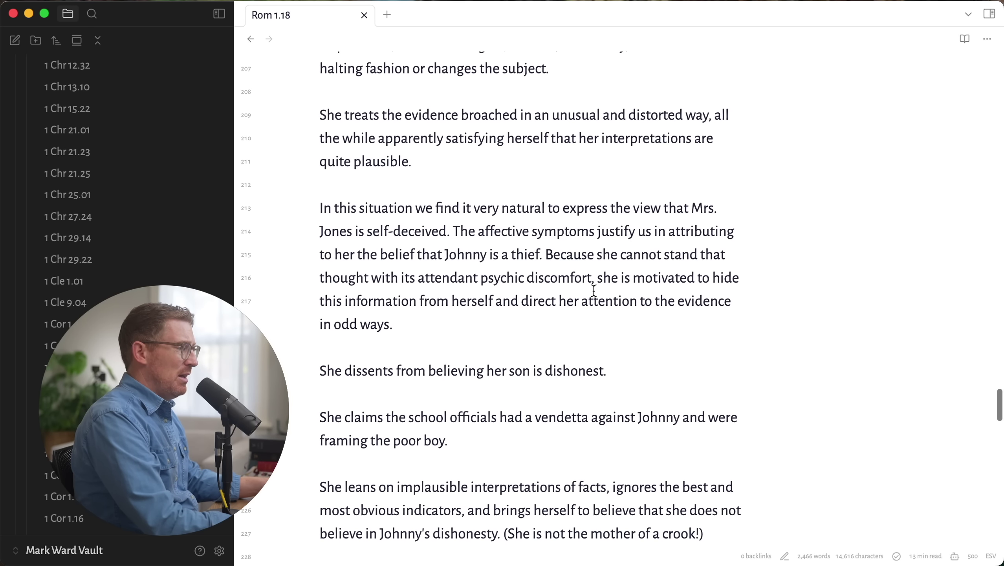
scroll(594, 290, "down", 20)
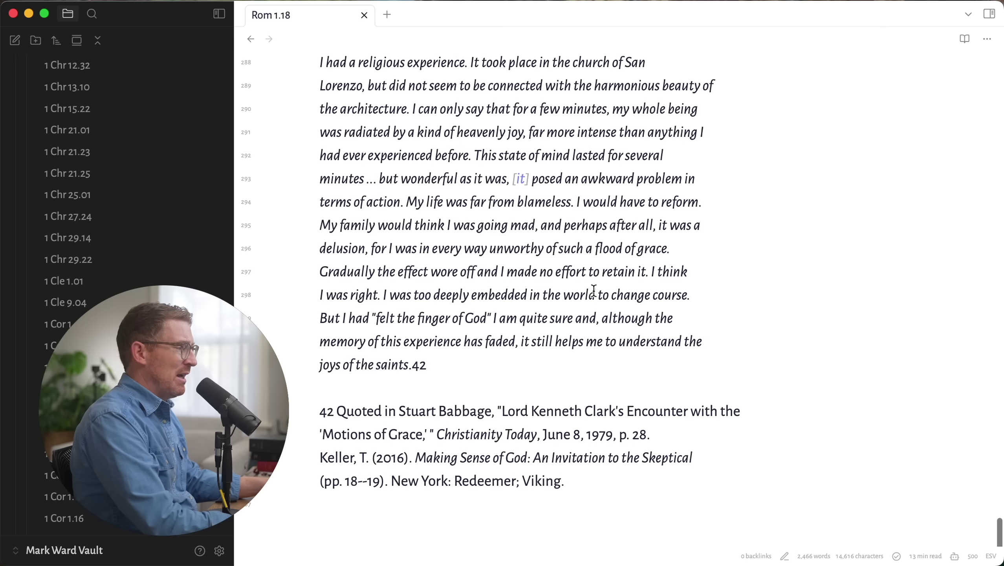
scroll(594, 290, "down", 5)
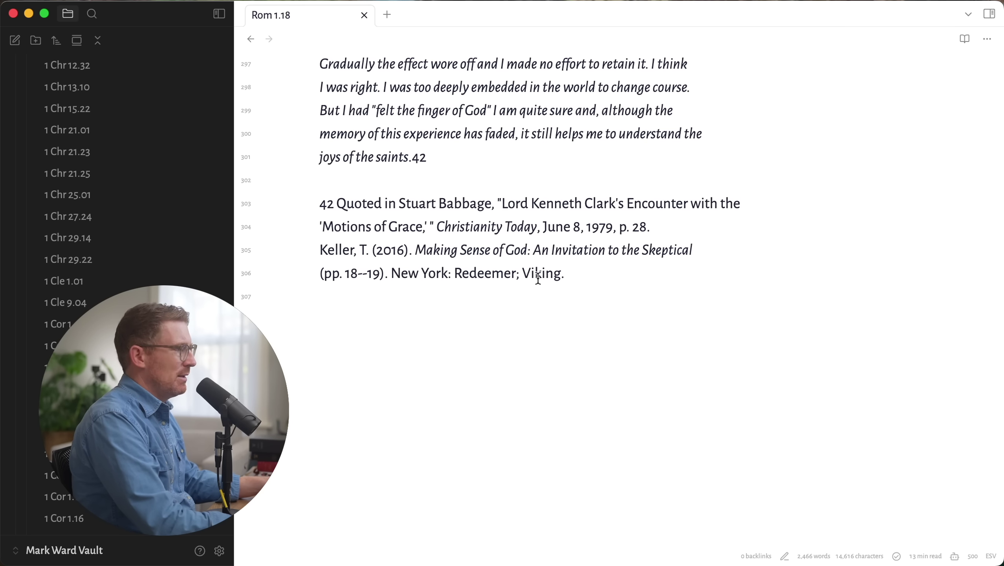
- Close the Rom 1.18 note, and hide and restore the file sidebar
key("super+w")
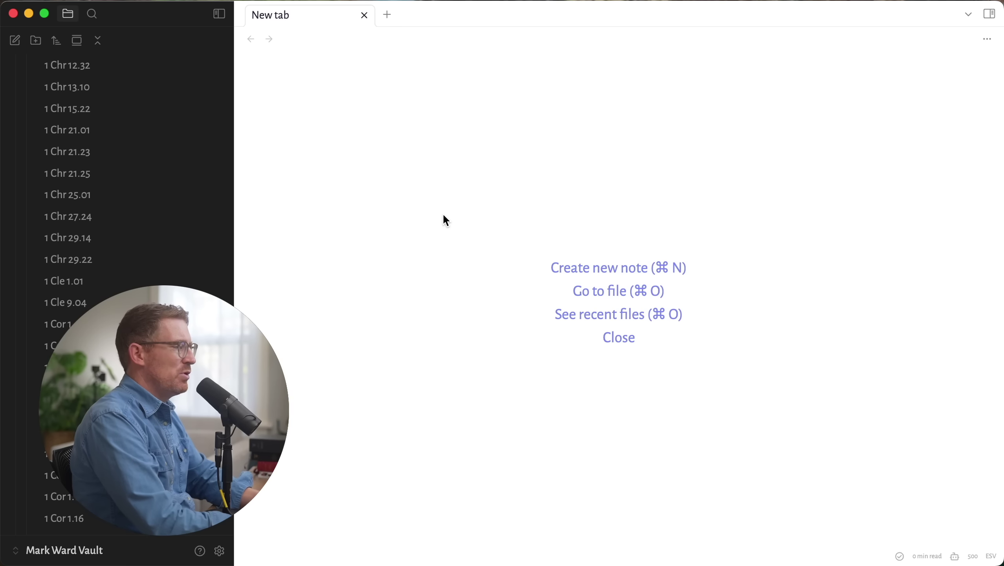
key("super+backslash")
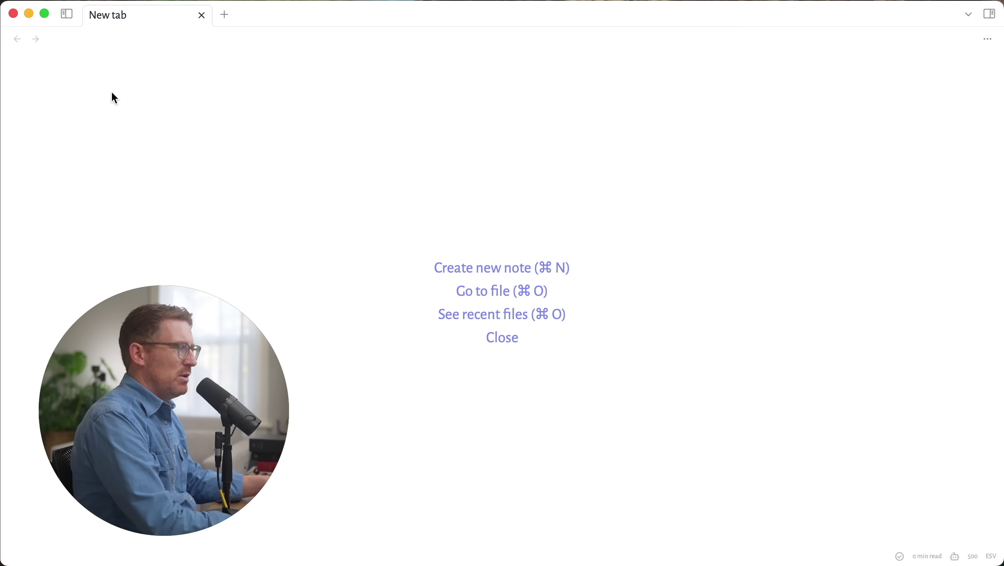
key("super+backslash")
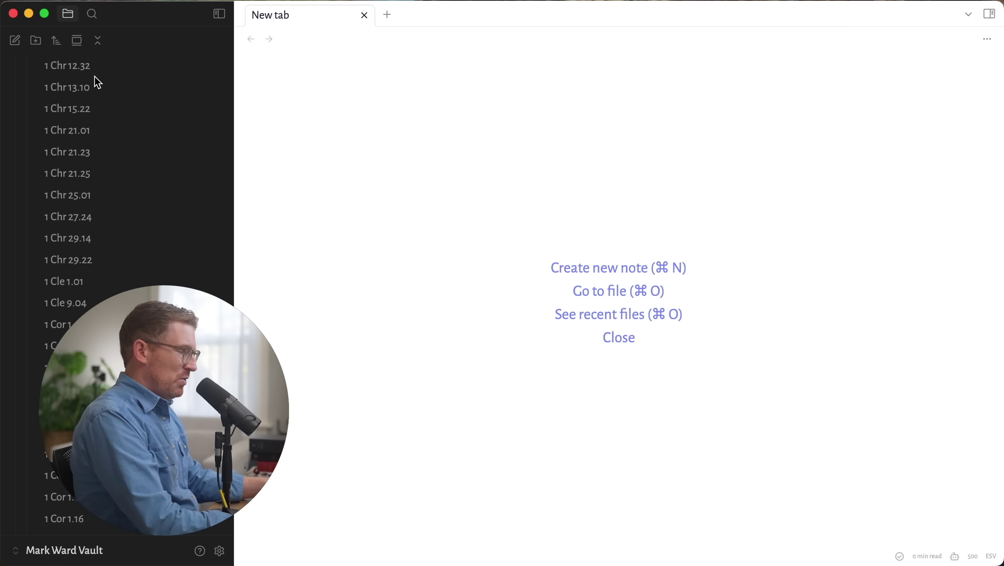
- Open the vault-wide text search, return to the file list and collapse the BibleWorks Notes folder
key("super+shift+f")
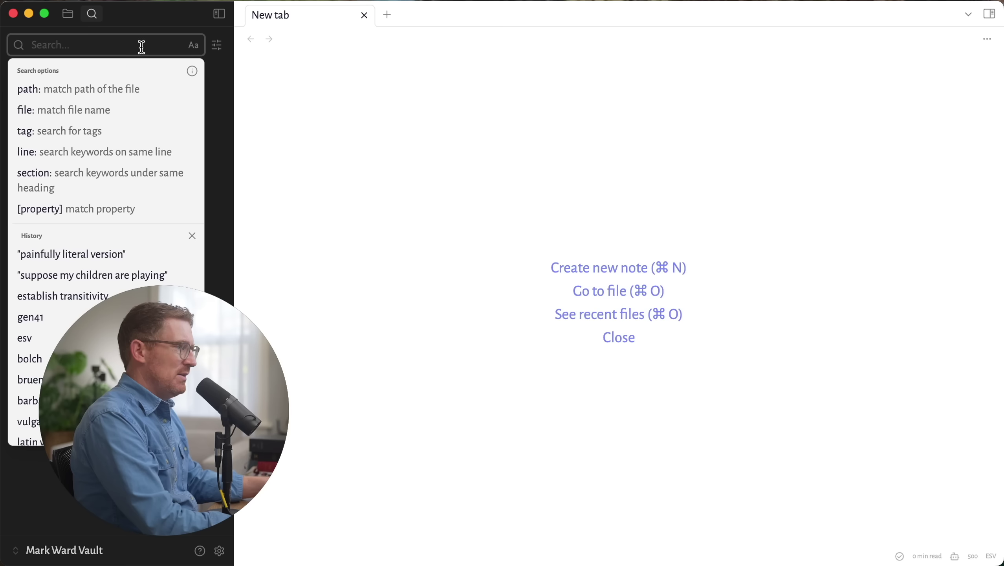
left_click(68, 14)
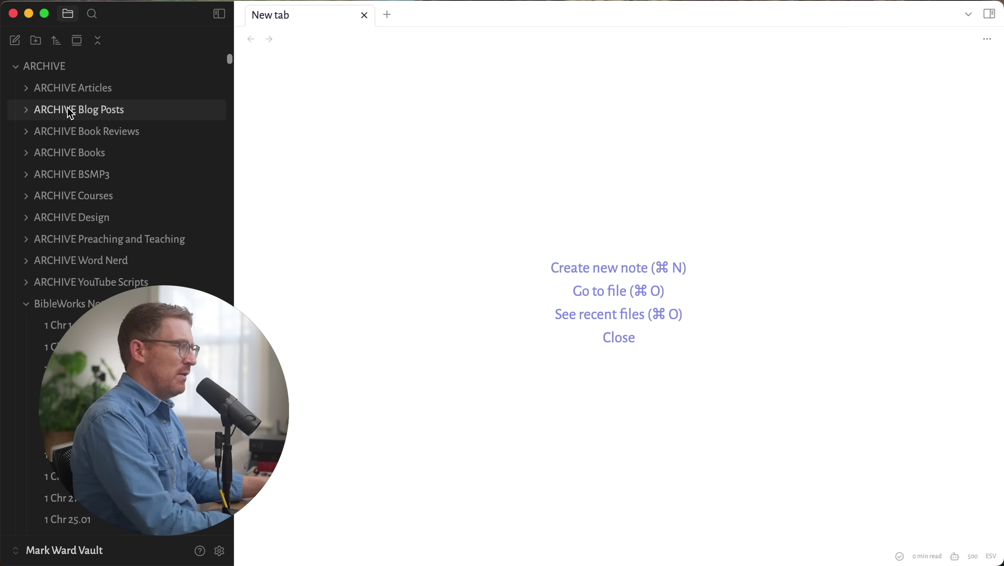
left_click(26, 305)
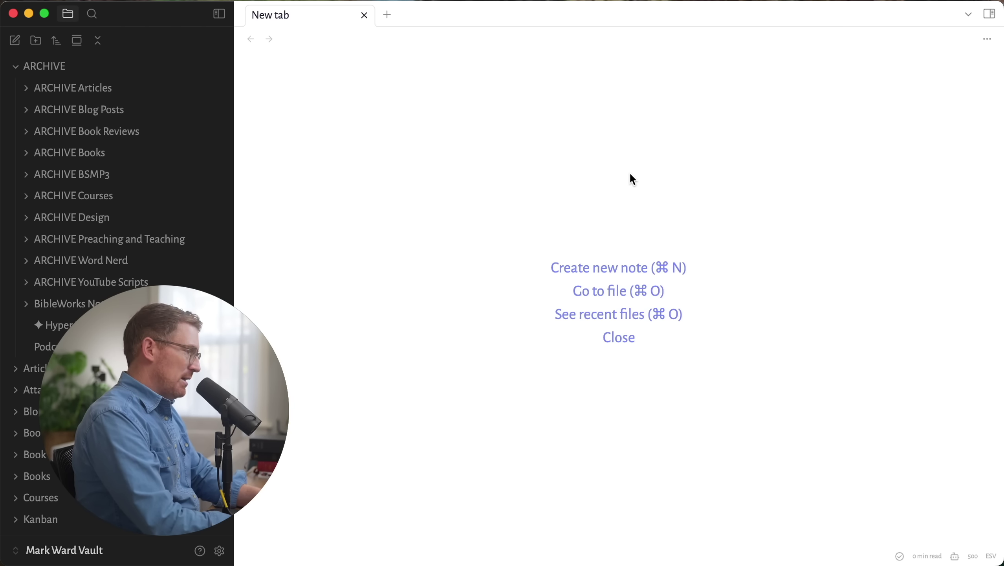
- Open the settings and review the full list of core plugins, from Audio recorder to Workspaces
key("super+comma")
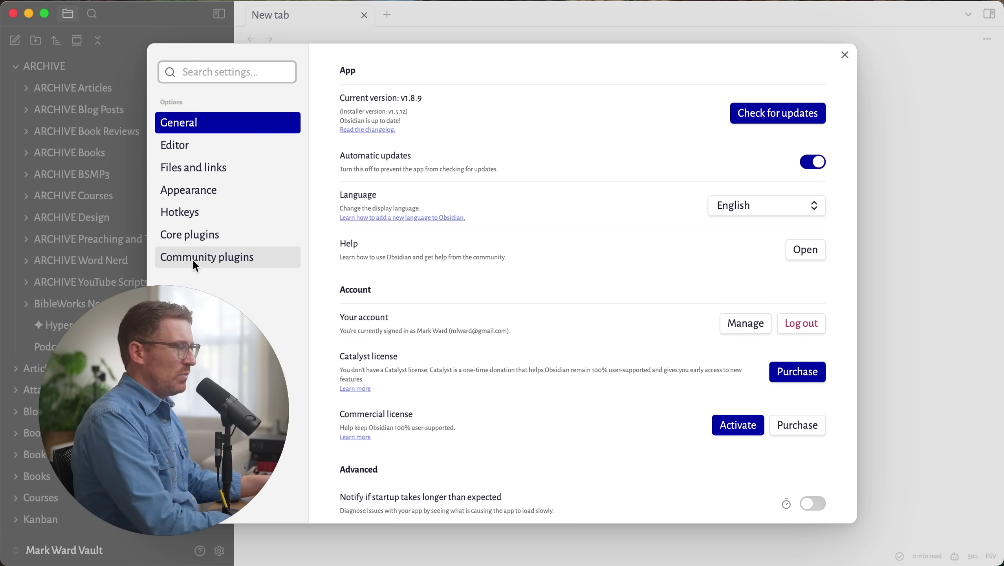
left_click(251, 230)
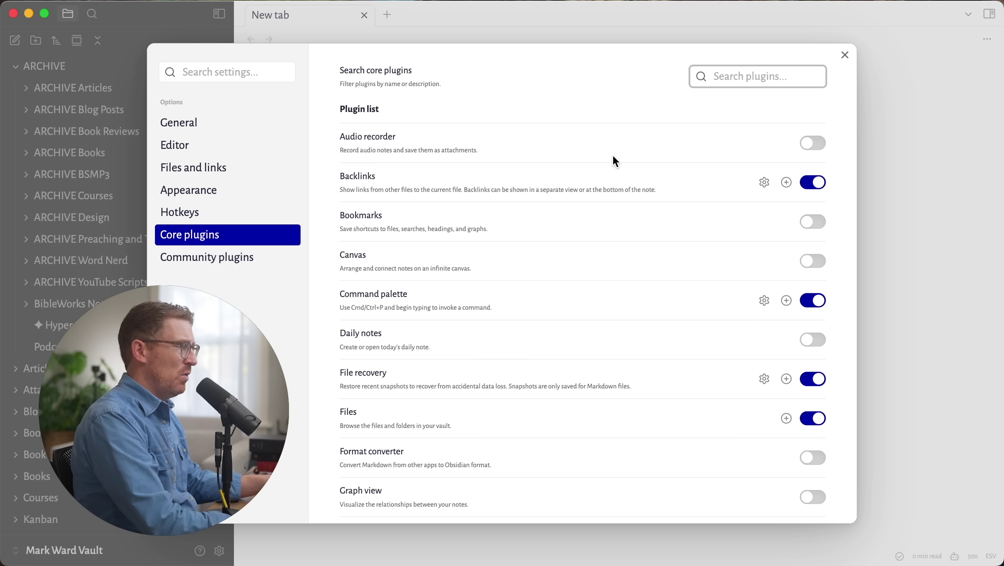
scroll(588, 194, "down", 3)
scroll(588, 194, "down", 5)
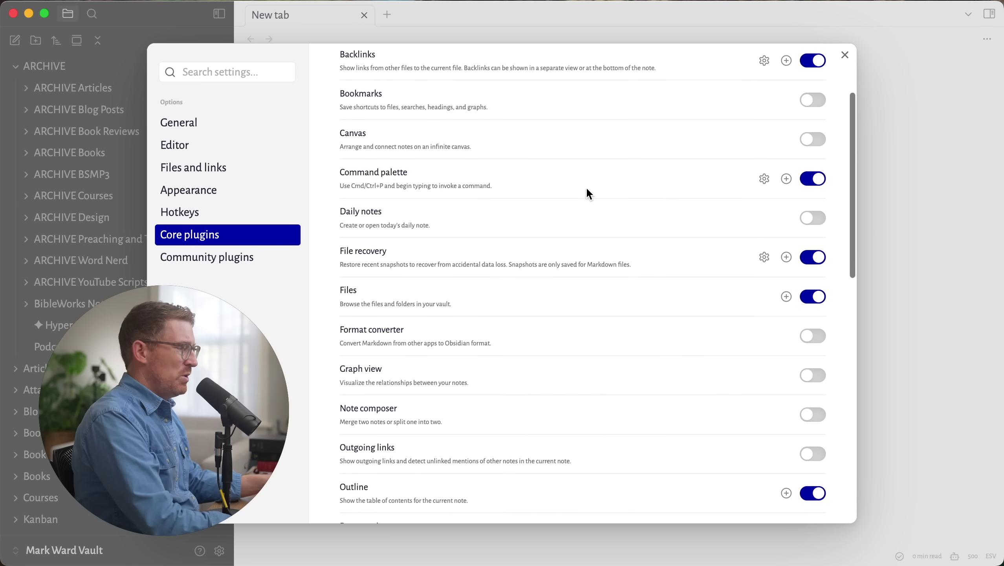
scroll(588, 194, "down", 1)
scroll(587, 192, "down", 5)
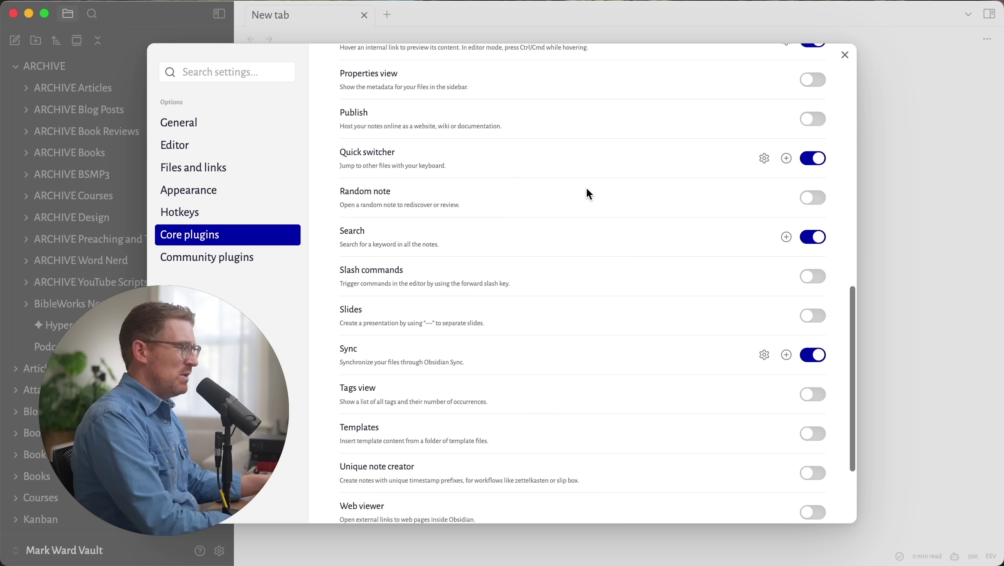
scroll(503, 232, "down", 3)
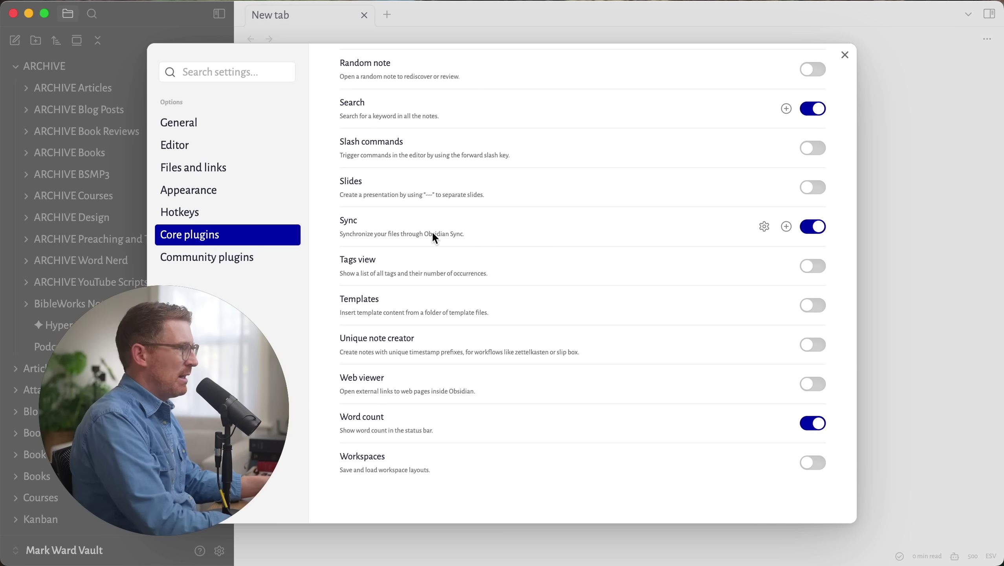
- Open the community plugins settings and look over the first installed plugins, starting with Bible Reference
left_click(240, 260)
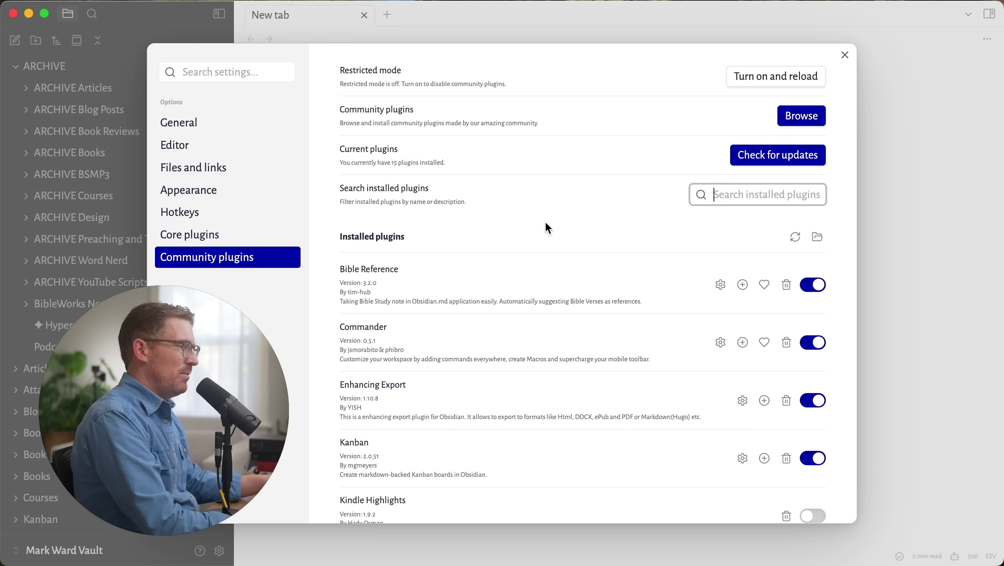
scroll(545, 221, "down", 2)
scroll(545, 228, "down", 3)
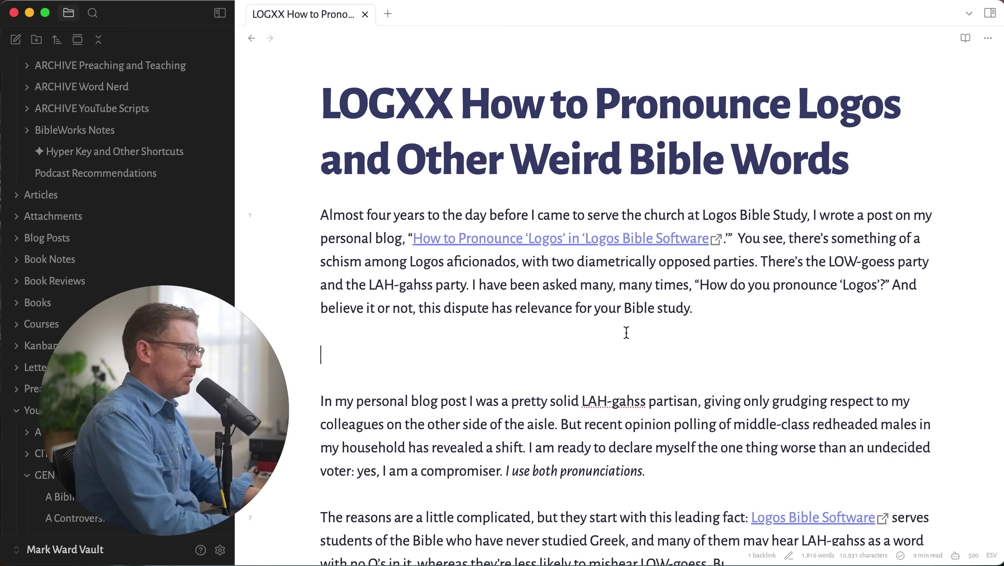
- Insert the John 3:16 quotation below the note's first paragraph with the reference "--John 3:16", and select the inserted lines
type("--J")
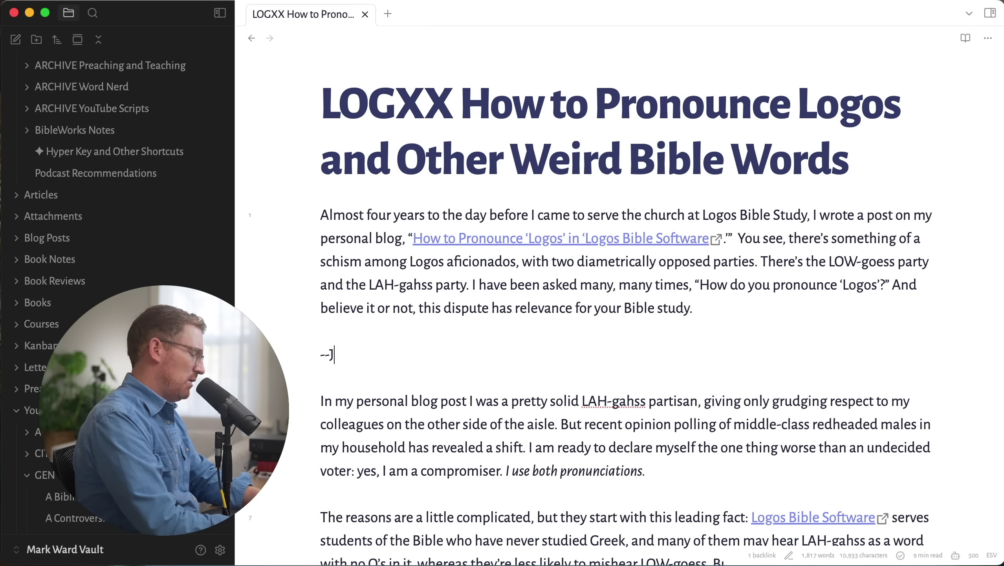
type("ohn 3:16")
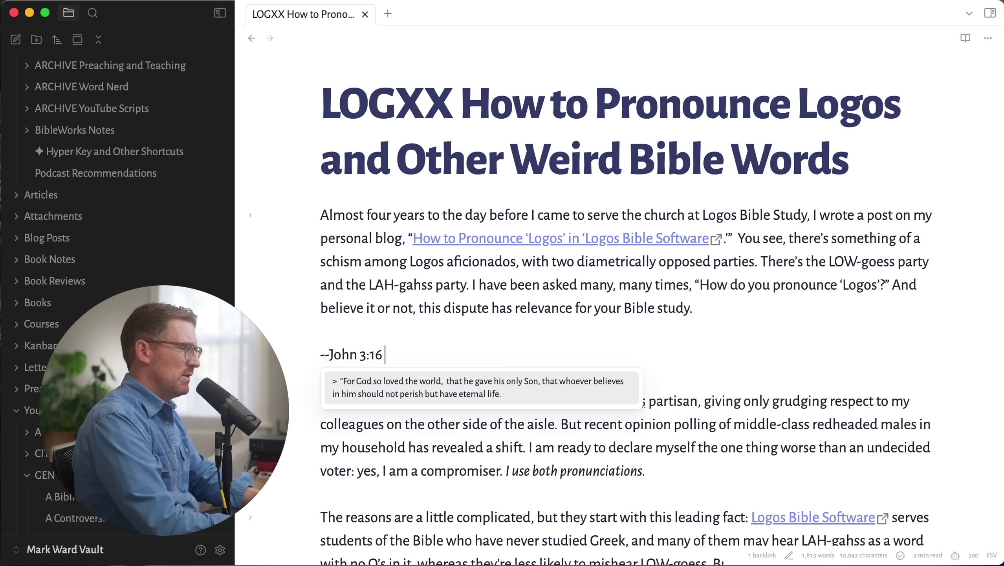
key("Return")
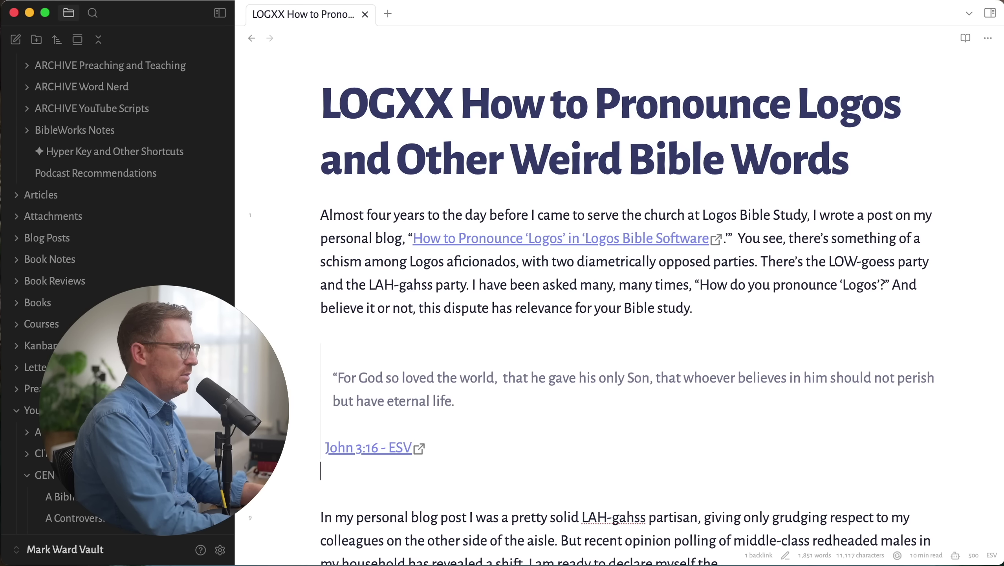
key("shift+Up")
key("shift+Up")
key("shift+Up")
key("shift+Up")
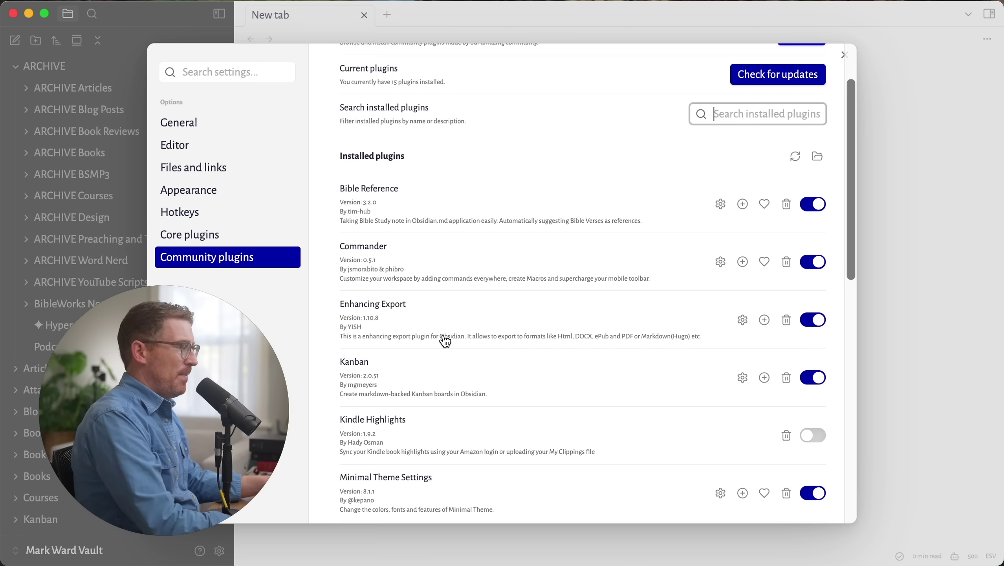
- Look at the Kanban entry among the installed community plugins, close the settings and open the Writing Kanban board
scroll(446, 338, "down", 3)
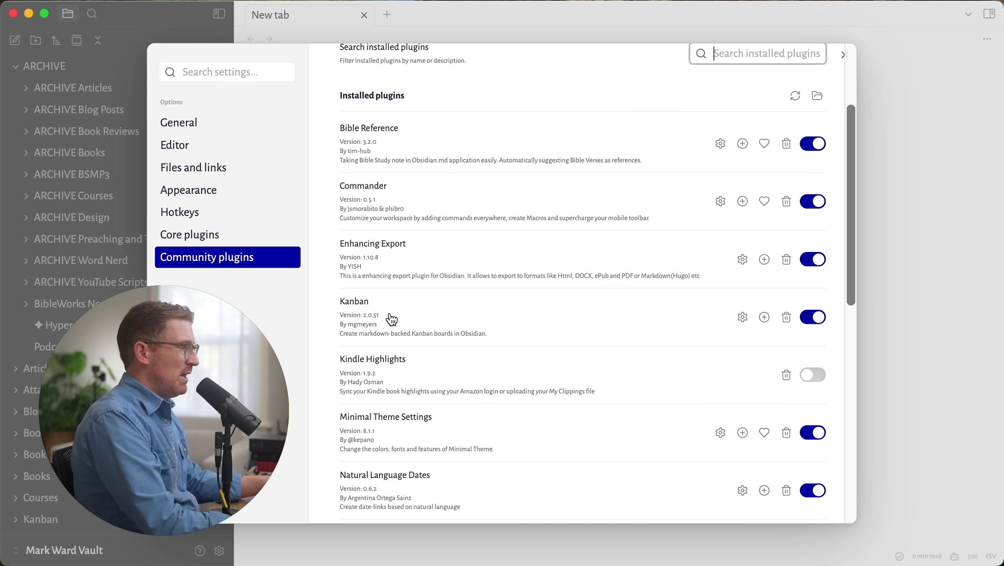
key("Escape")
scroll(217, 237, "down", 5)
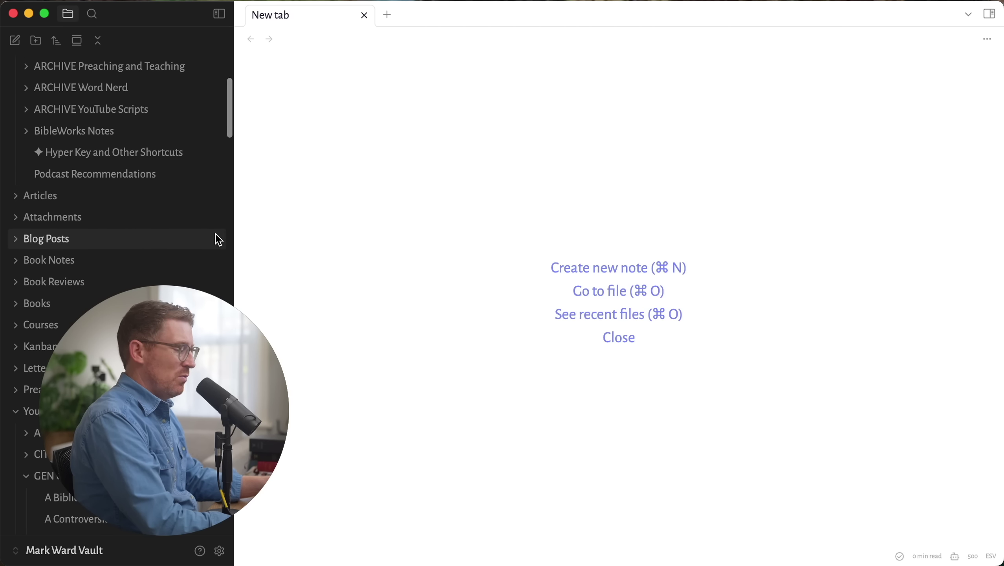
key("super+space")
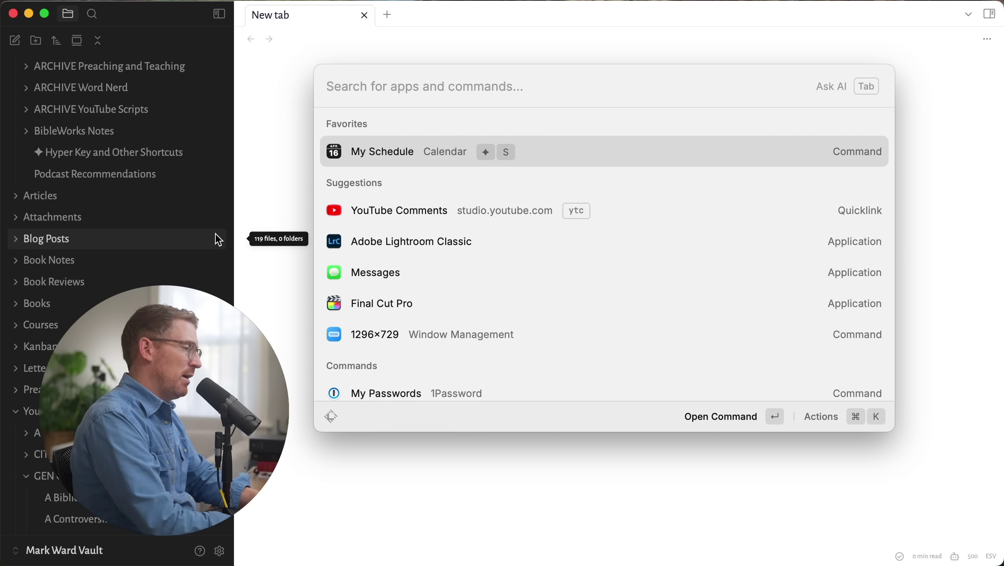
key("ctrl+alt+shift+super+k")
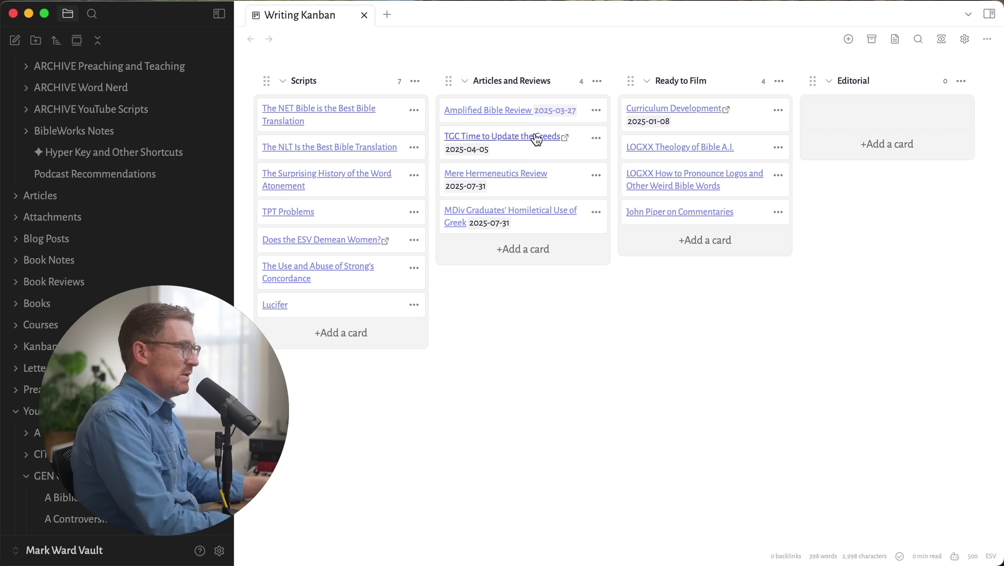
- Move the Amplified Bible Review card to Editorial and back to Articles and Reviews, and open the linked LOGXX How to Pronounce Logos note
left_click_drag(583, 115, 841, 148)
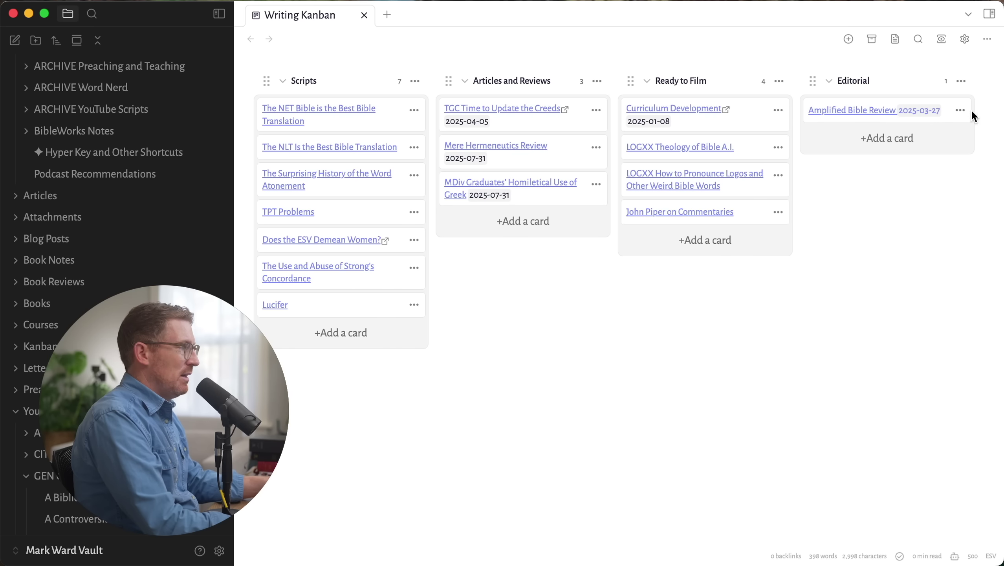
left_click_drag(944, 120, 586, 130)
left_click(709, 182)
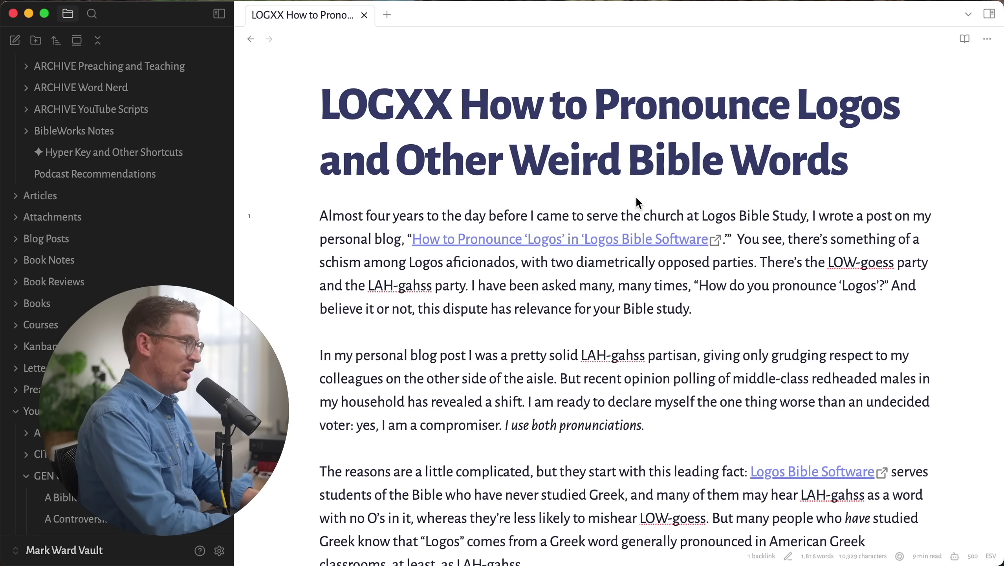
- Review the installed community plugins from Bible Reference down past Share Note and Style Settings, and close the settings
key("super+comma")
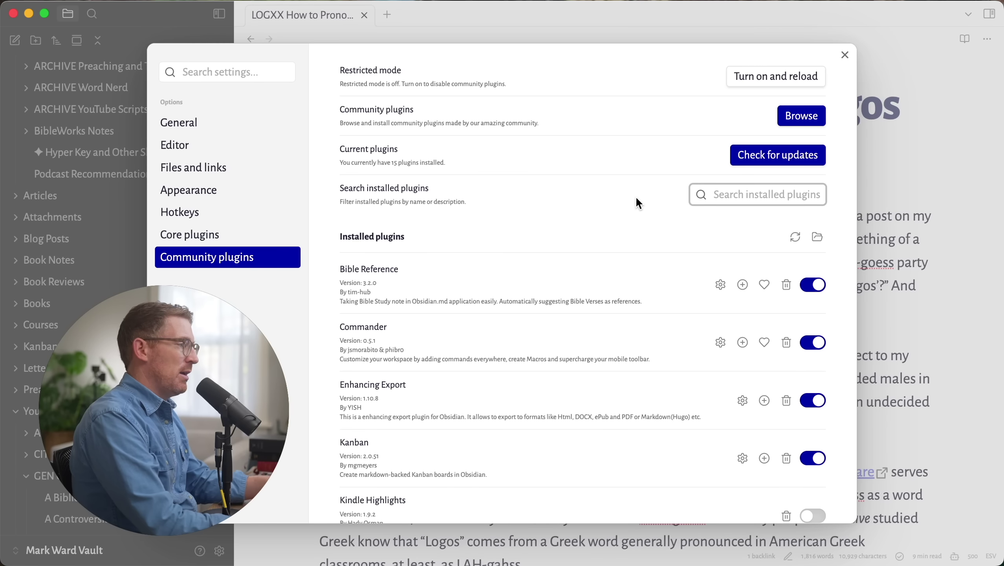
scroll(517, 202, "down", 4)
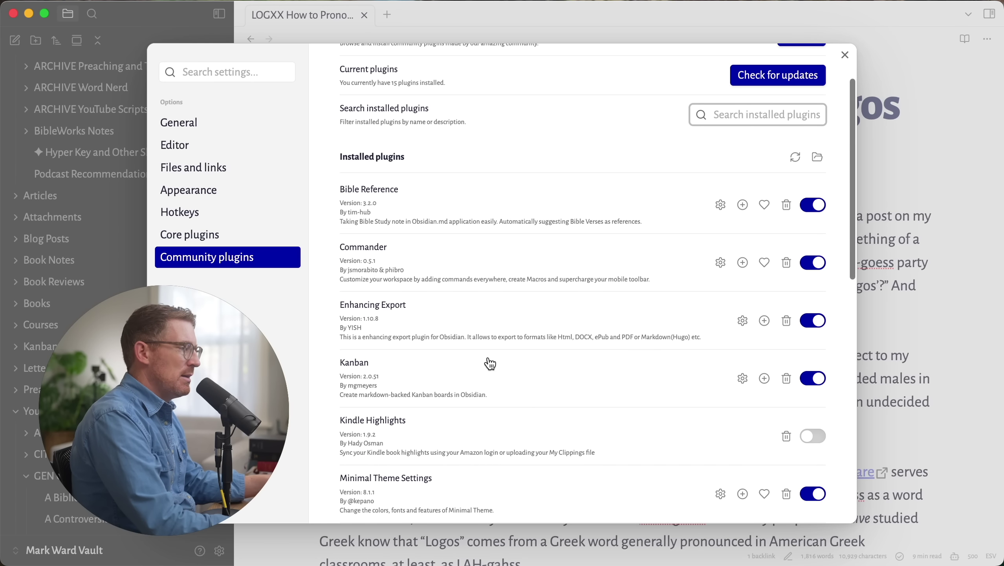
scroll(490, 363, "down", 2)
scroll(479, 343, "down", 4)
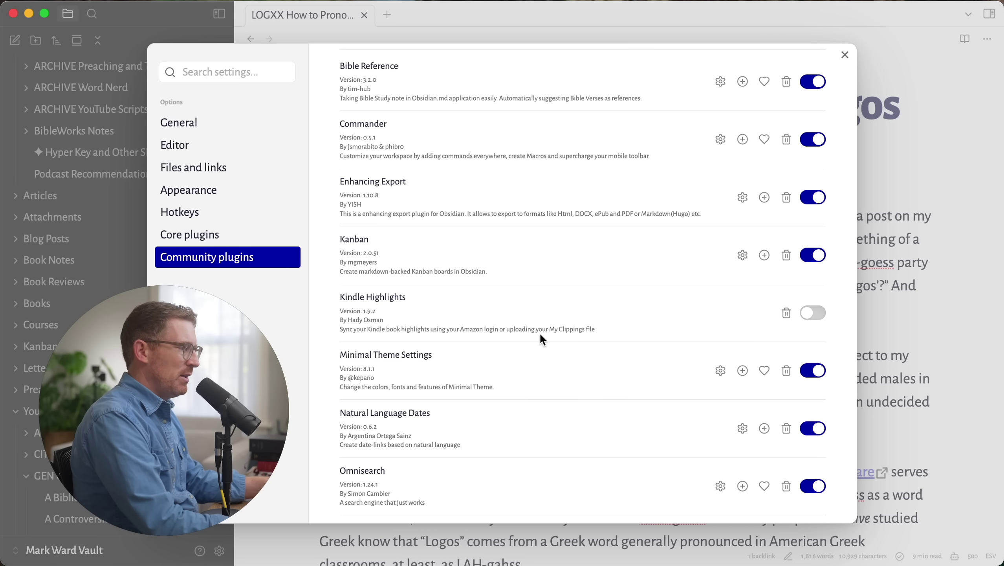
scroll(539, 339, "down", 2)
scroll(538, 337, "down", 3)
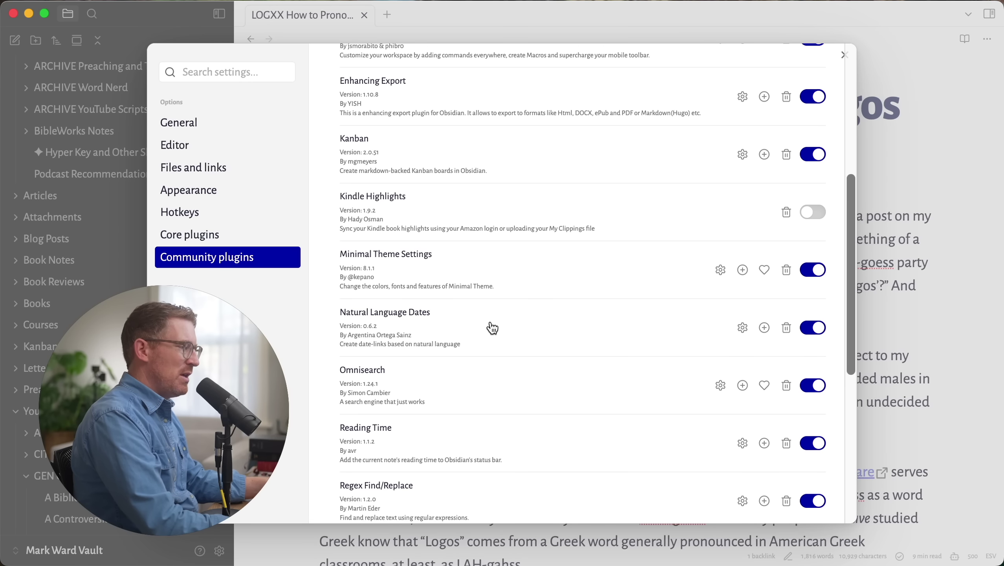
scroll(491, 327, "down", 3)
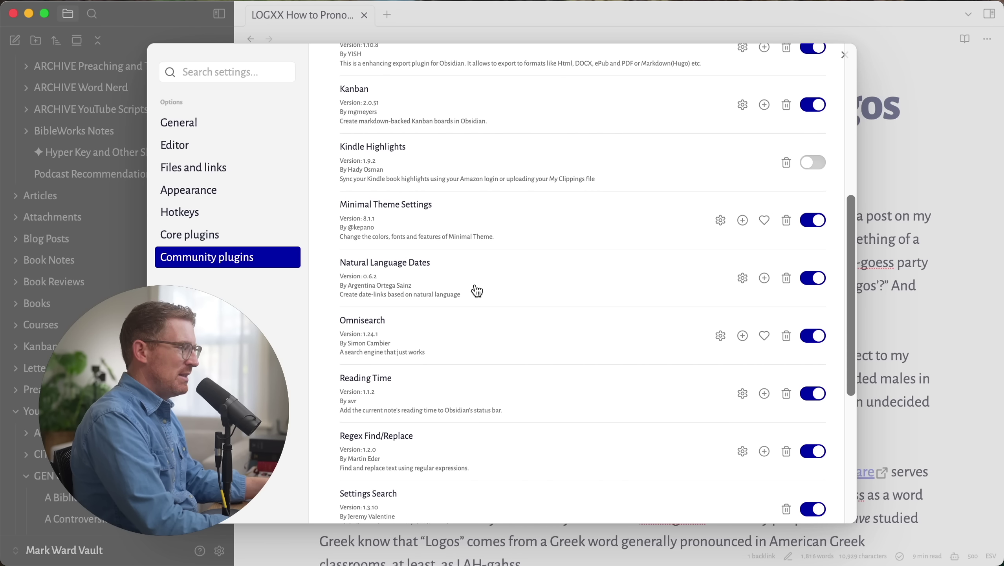
scroll(476, 291, "down", 3)
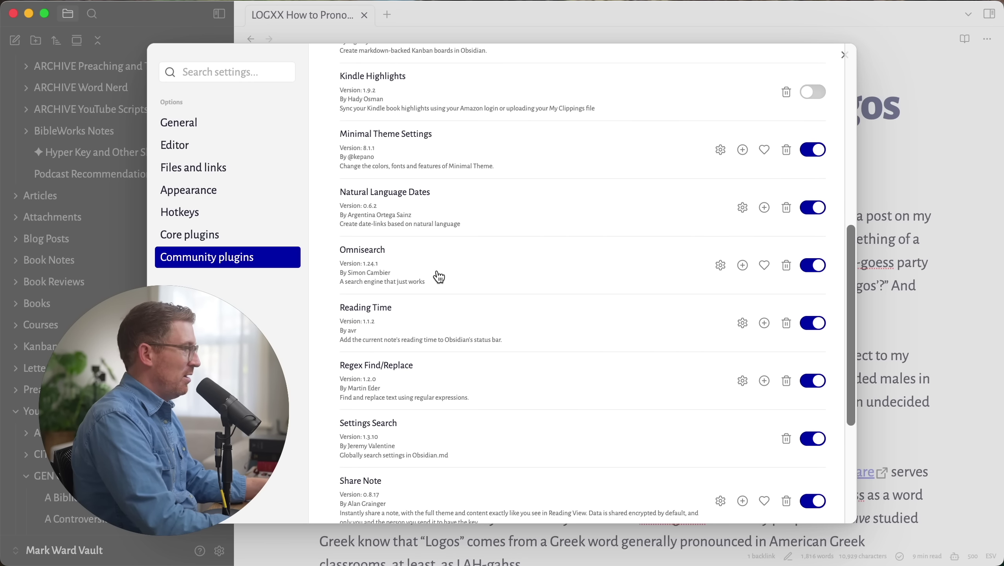
scroll(440, 279, "down", 3)
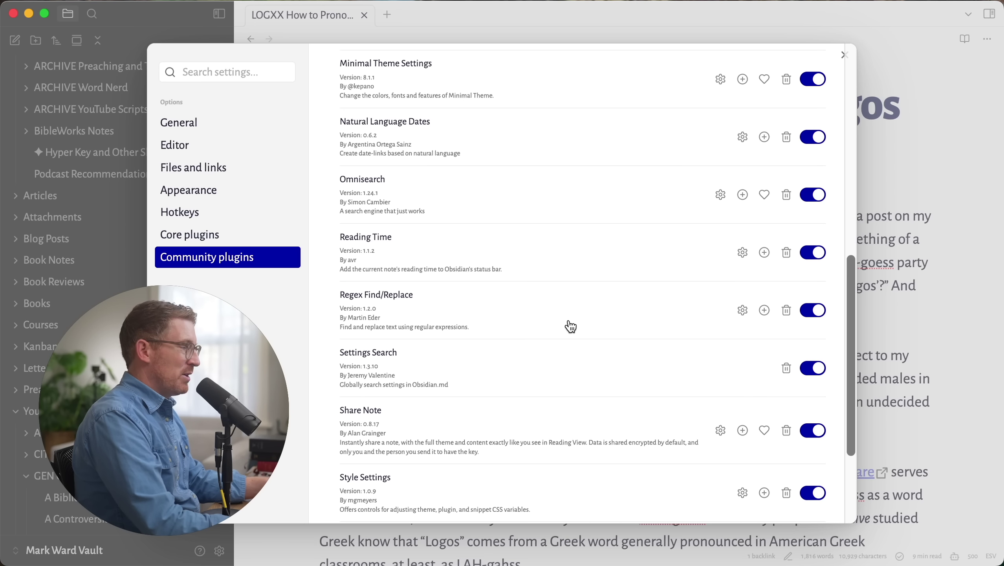
scroll(523, 324, "down", 3)
left_click(894, 260)
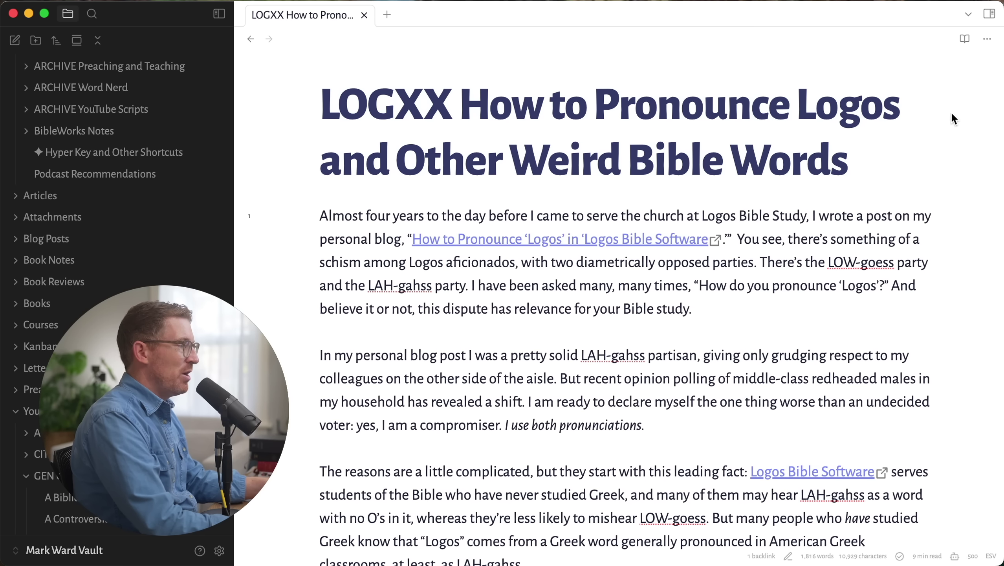
- Share the open LOGXX note by copying its shared link, switch to Google Chrome and load the copied link
left_click(987, 38)
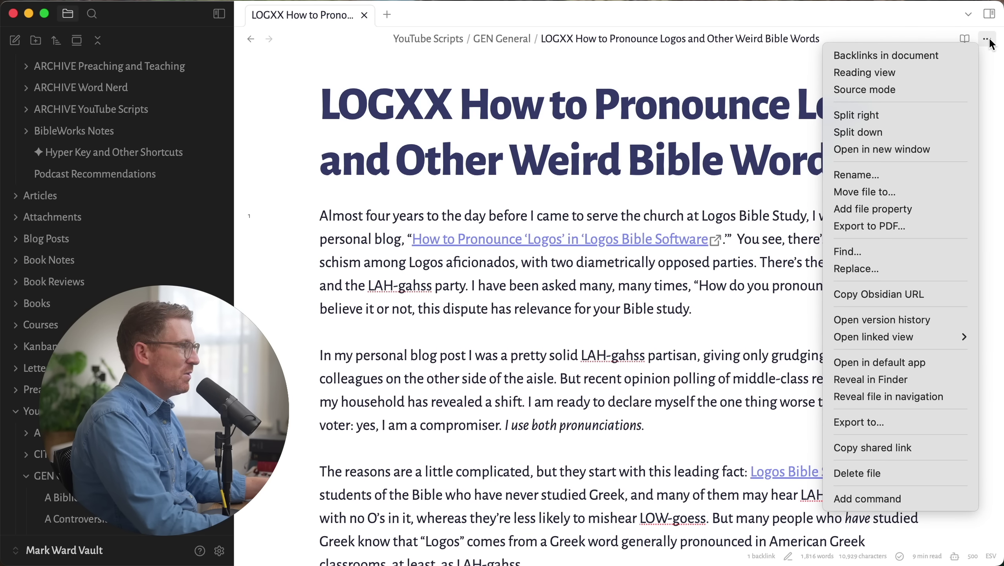
left_click(898, 447)
key("super+space")
type("chro")
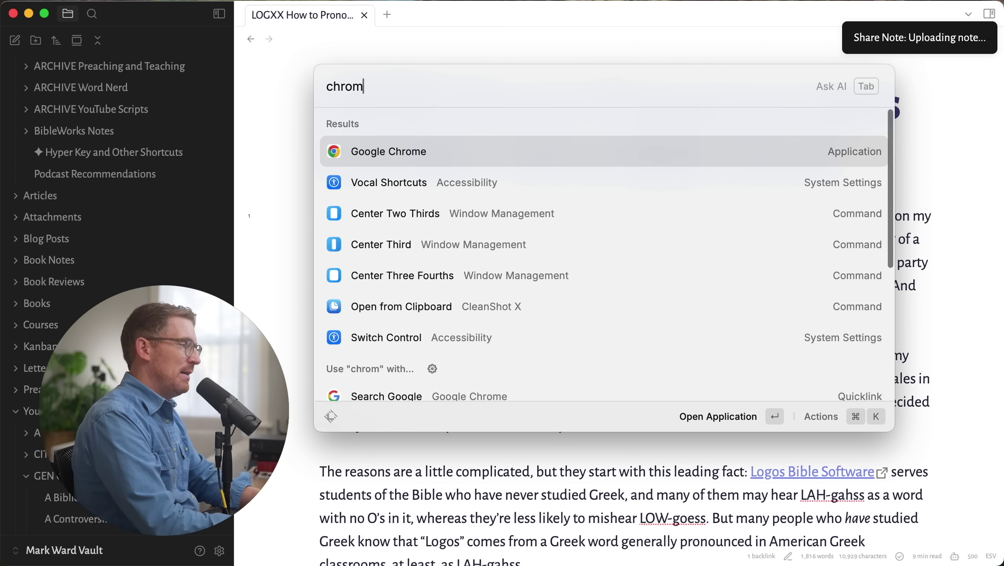
key("Return")
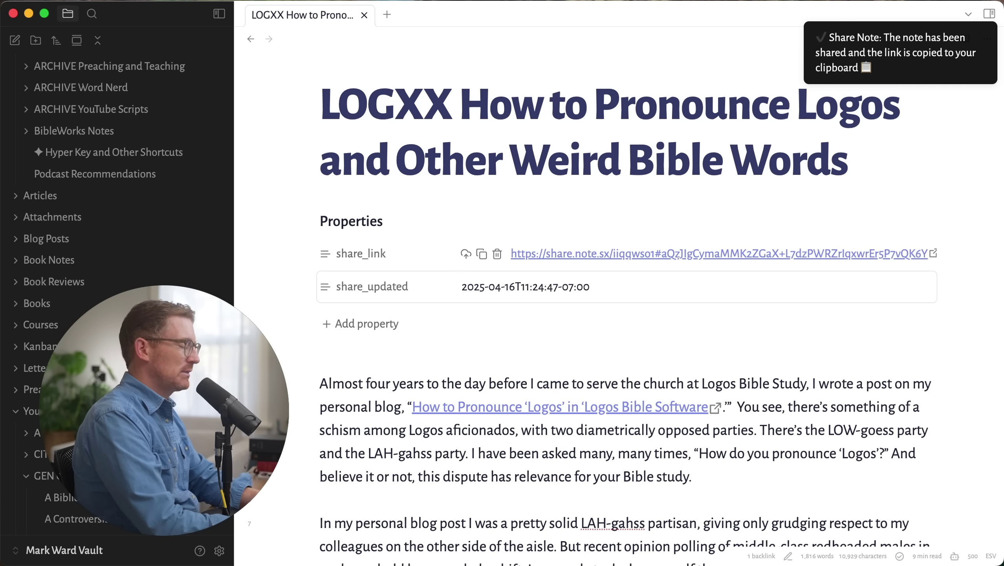
key("super+v")
key("Return")
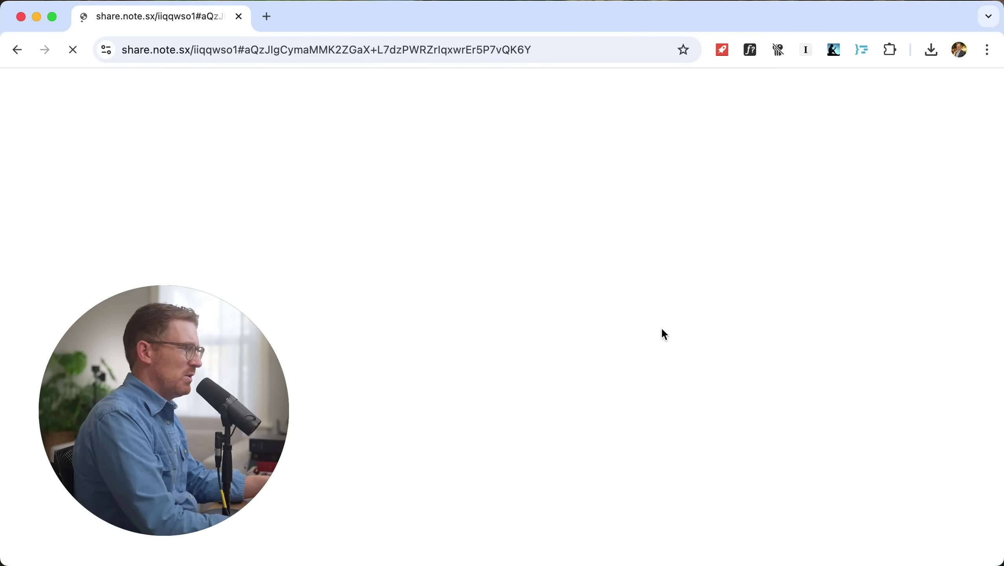
- Read through the shared note's web page, check its address, and switch back to Obsidian
scroll(626, 370, "down", 15)
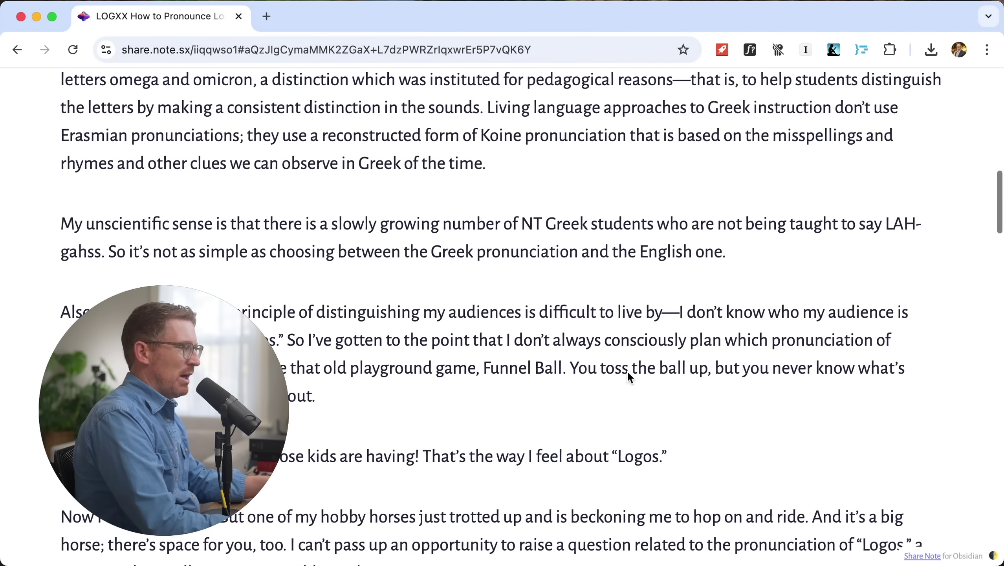
scroll(626, 371, "down", 10)
left_click(567, 43)
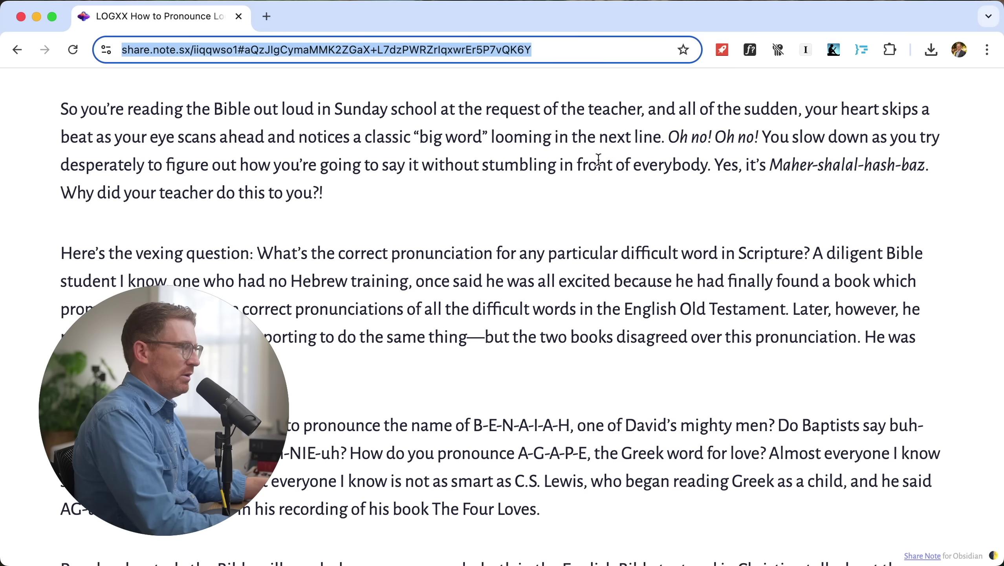
left_click(474, 270)
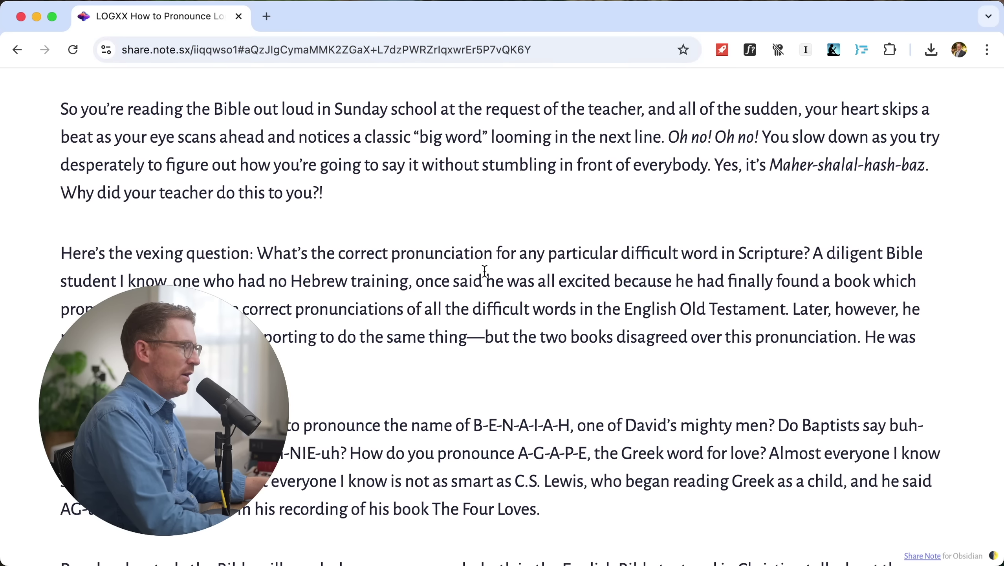
scroll(483, 271, "down", 15)
scroll(498, 270, "down", 20)
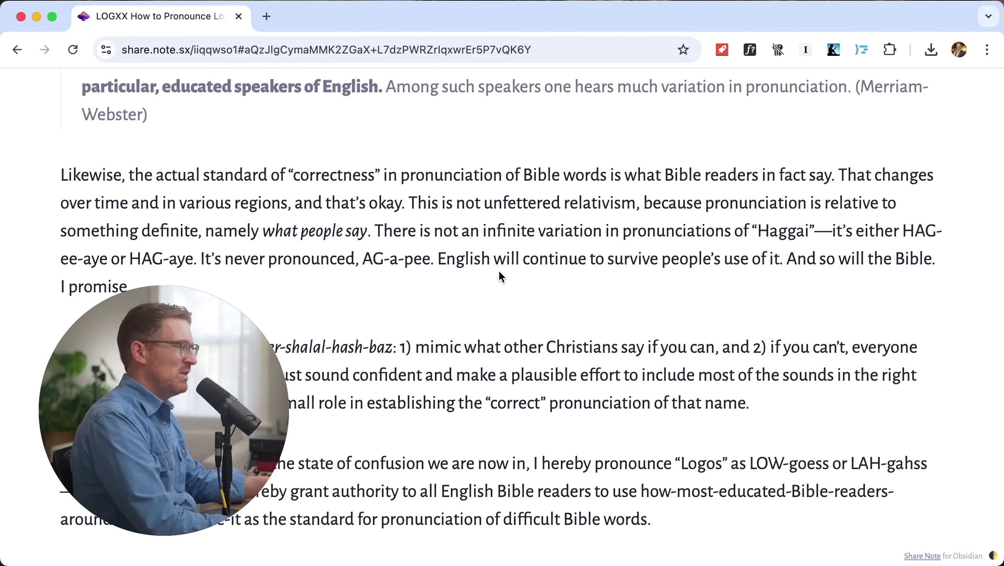
scroll(498, 269, "up", 20)
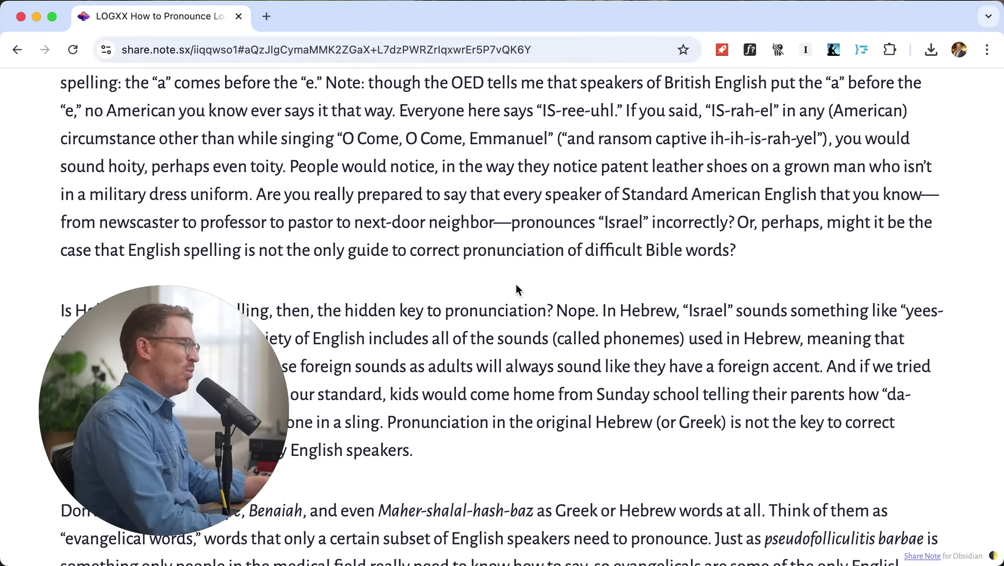
key("super+Tab")
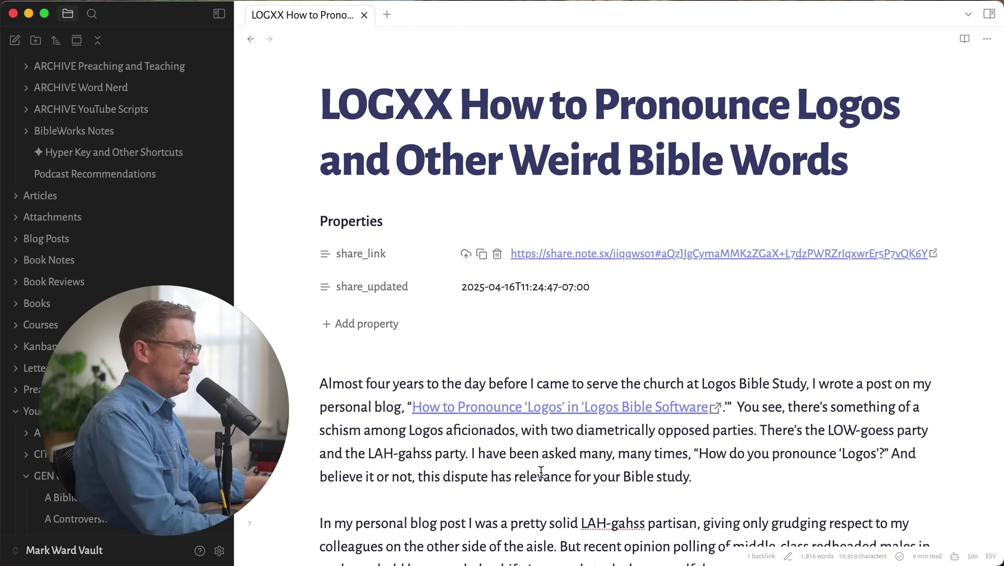
- Delete the end of the opening paragraph's last sentence and retype it as "study."
left_click_drag(643, 476, 654, 476)
key("BackSpace")
key("BackSpace")
key("BackSpace")
key("BackSpace")
key("BackSpace")
key("BackSpace")
type("st")
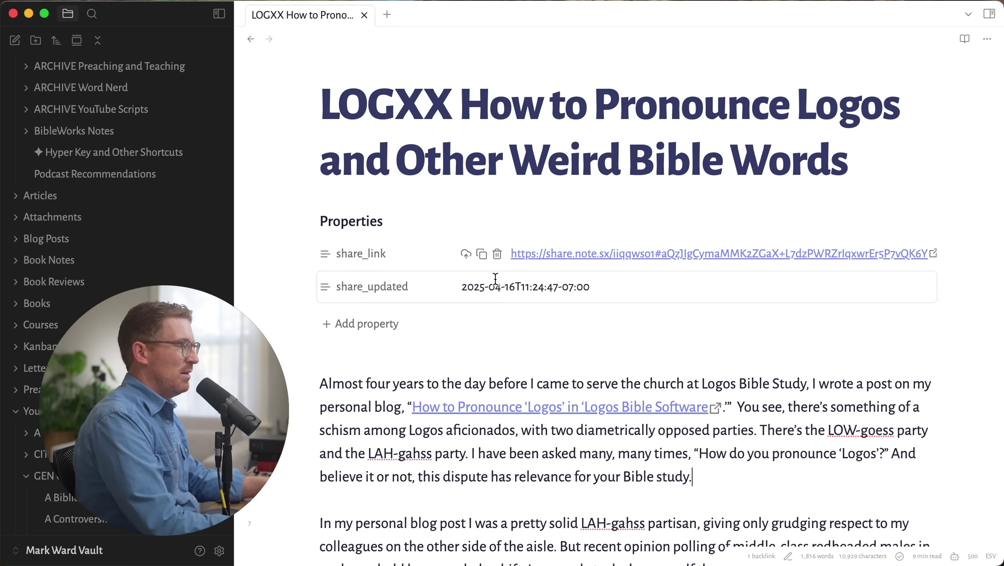
- Share the LOGXX note again to update its web copy, and delete the shared note and its link
left_click(467, 255)
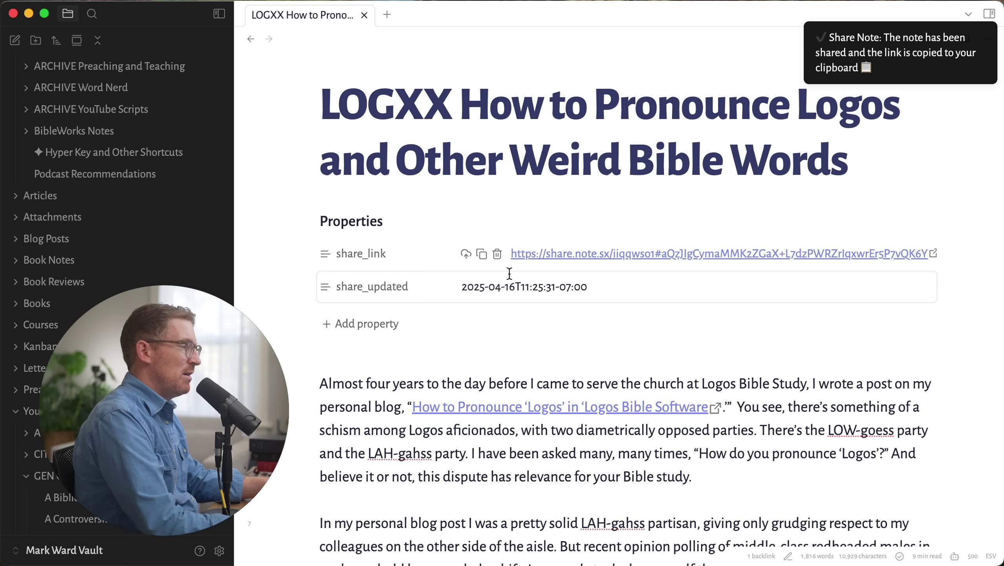
left_click(496, 252)
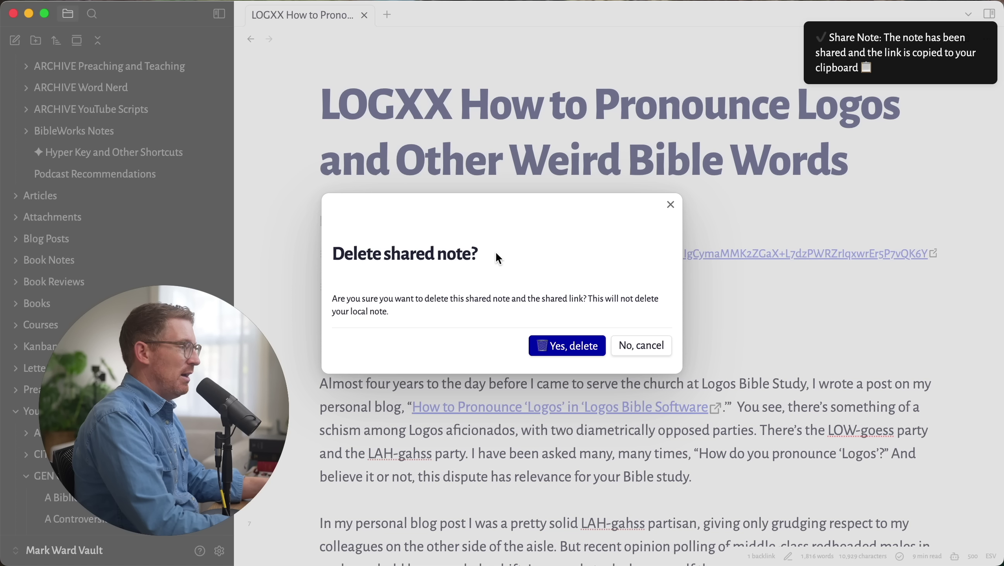
left_click(585, 345)
- Review the installed community plugins once more, and close the settings
key("super+comma")
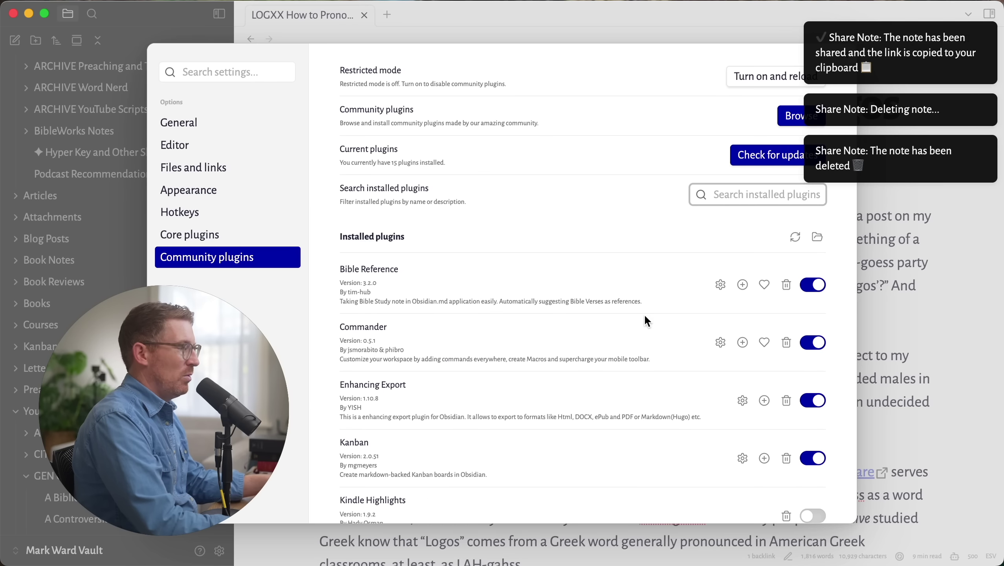
scroll(479, 318, "down", 5)
key("Escape")
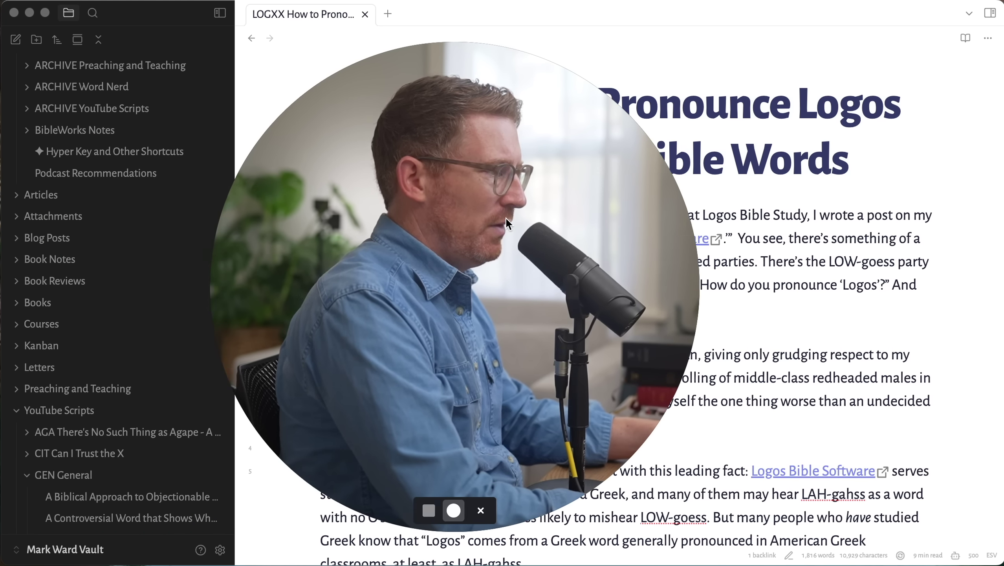
left_click_drag(505, 218, 548, 198)
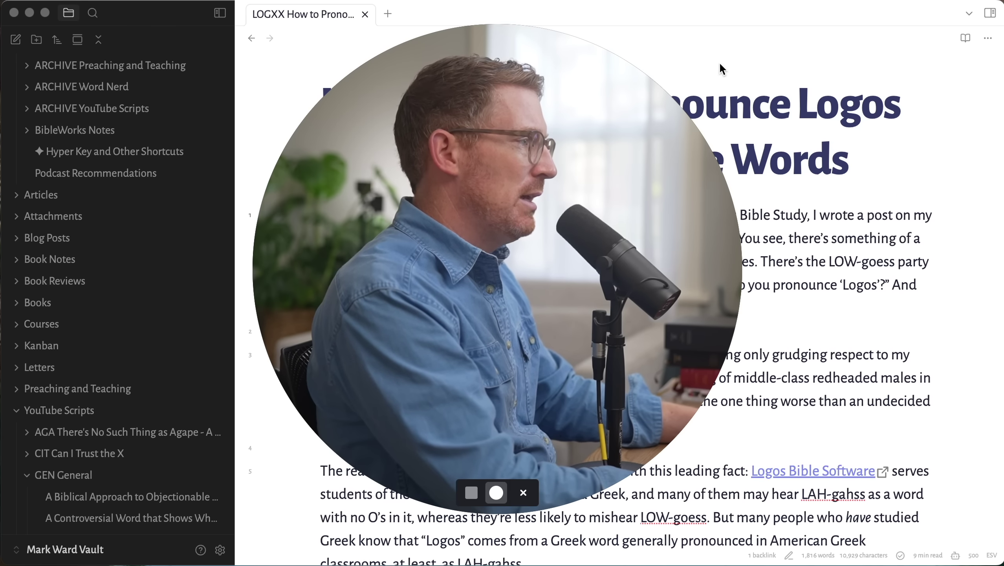
- Copy the entire LOGXX note, paste it into an untitled document in Visual Studio Code, and return to its beginning
key("super+a")
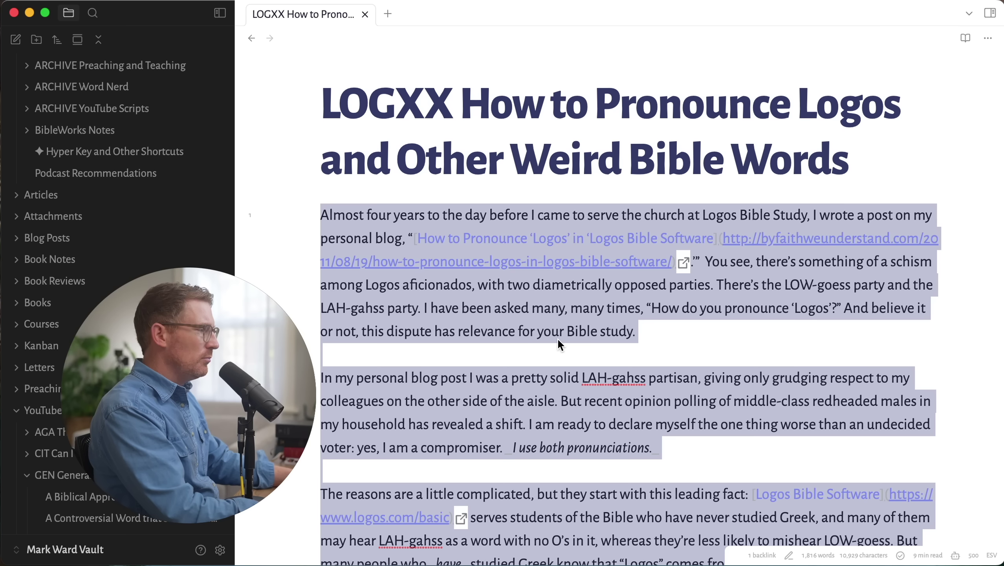
key("super+c")
key("super+Tab")
key("super+v")
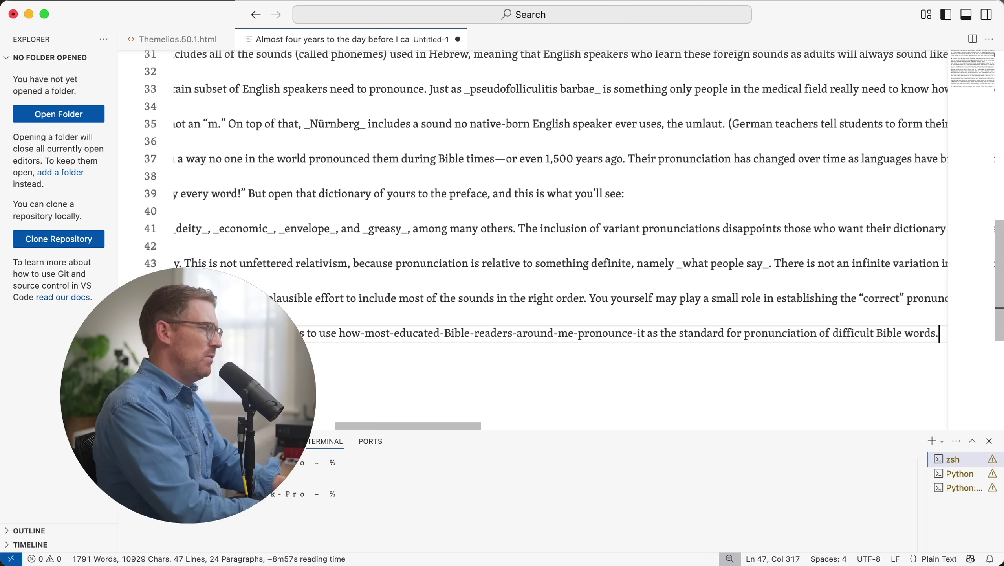
key("super+Up")
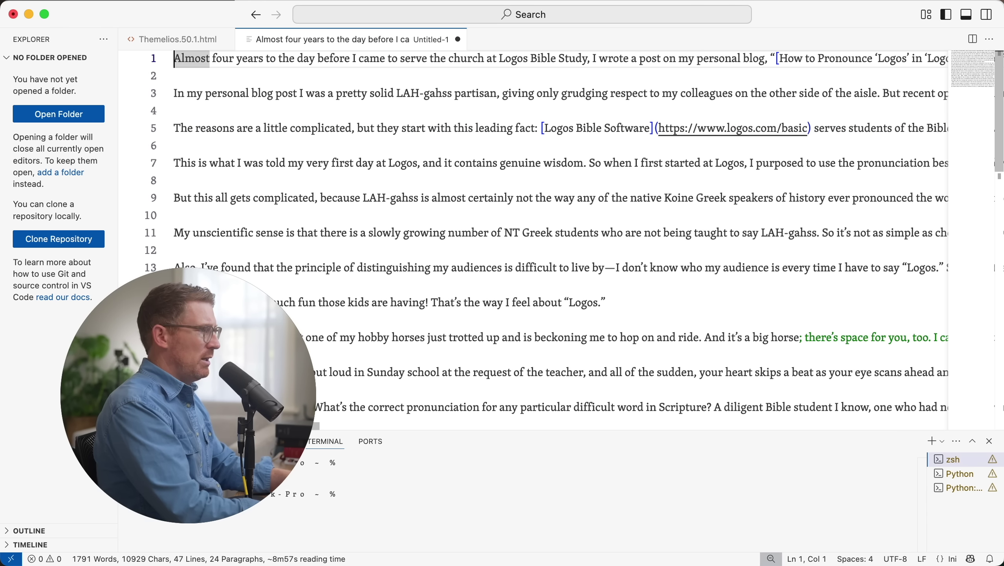
- Open find and replace for the pasted text, switch back to Obsidian, and deselect the note's text
key("super+alt+f")
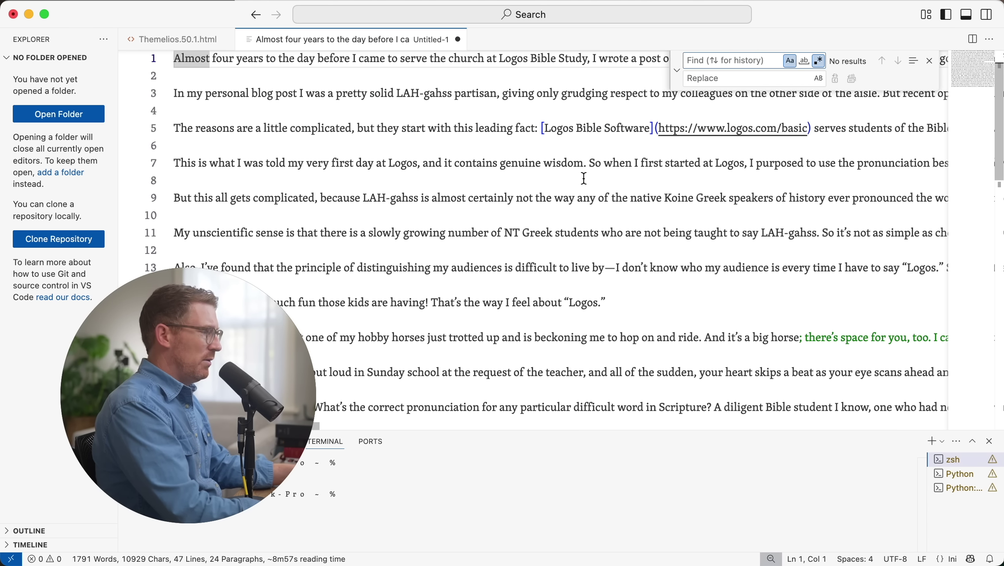
double_click(622, 234)
key("super+Tab")
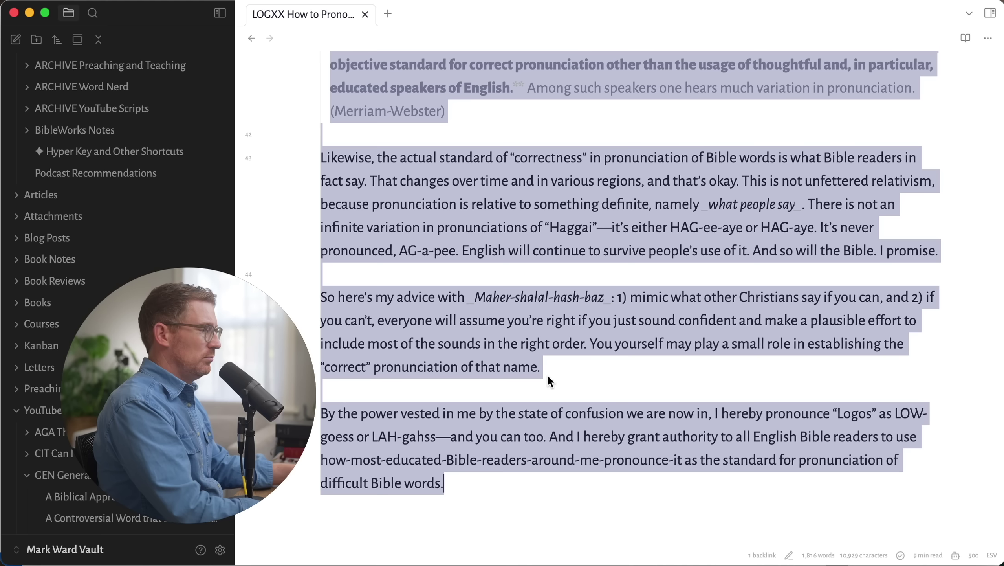
key("Right")
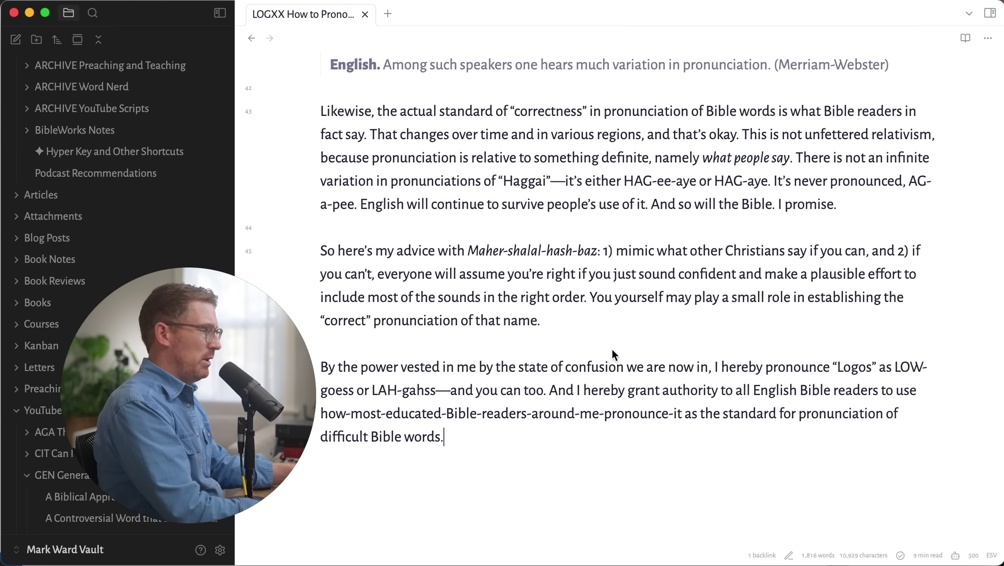
key("super+Up")
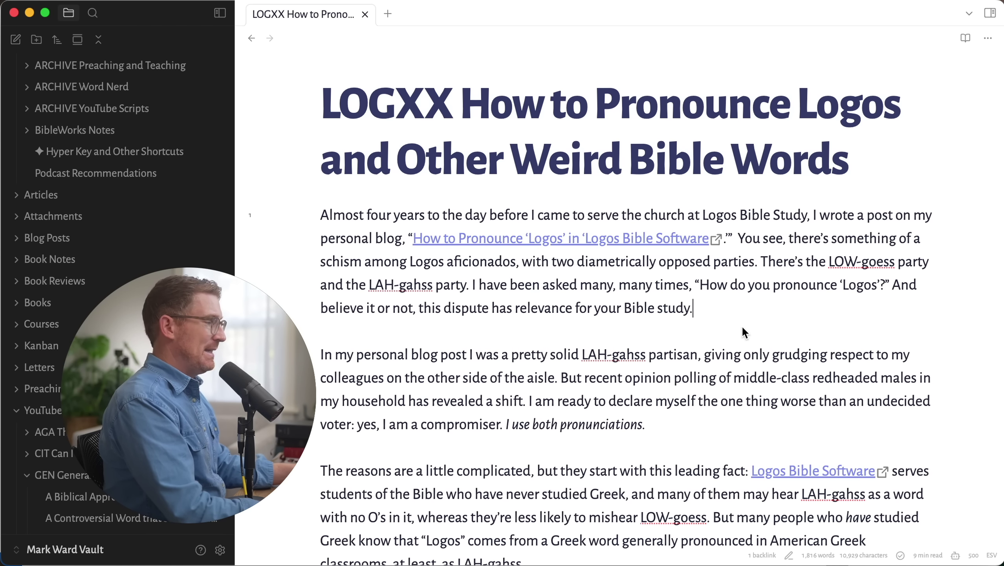
left_click(748, 311)
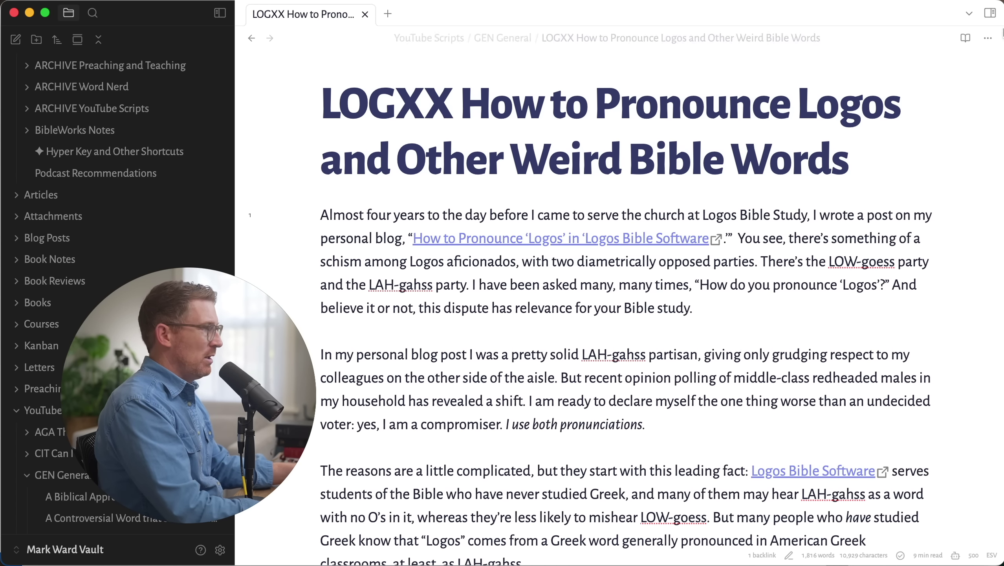
- Open the note's Export to dialog, look through the available file types, and close it without exporting
left_click(987, 37)
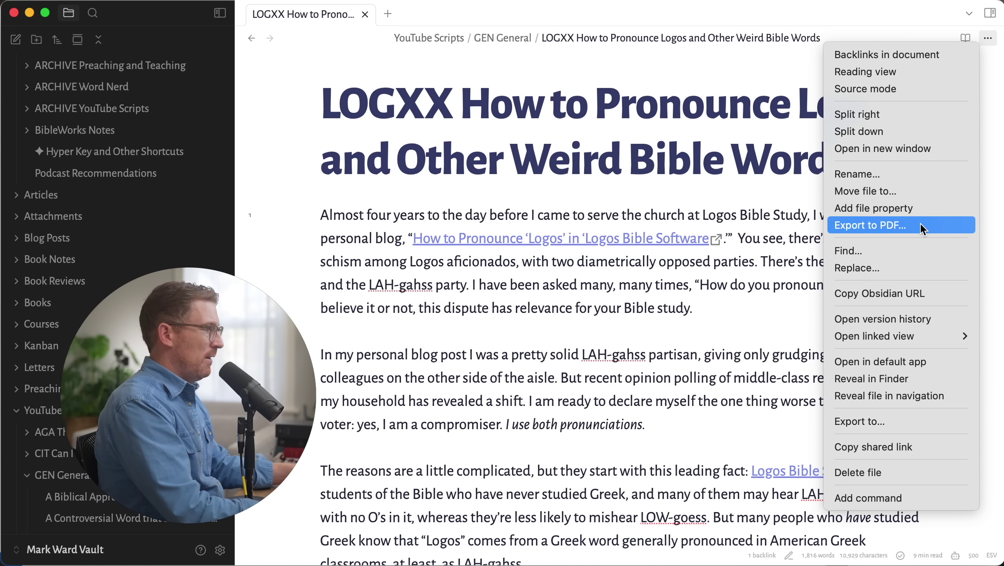
left_click(891, 422)
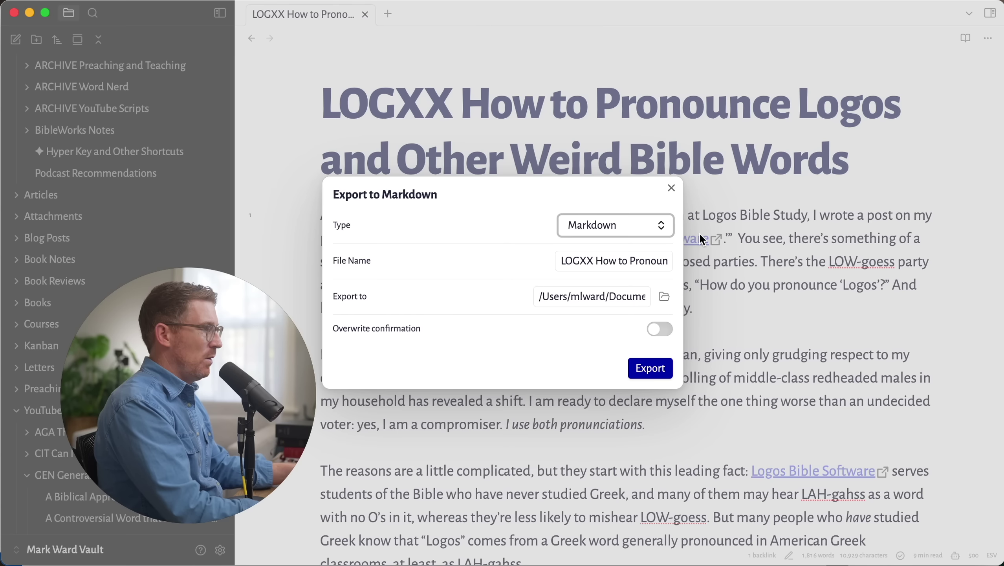
left_click(623, 228)
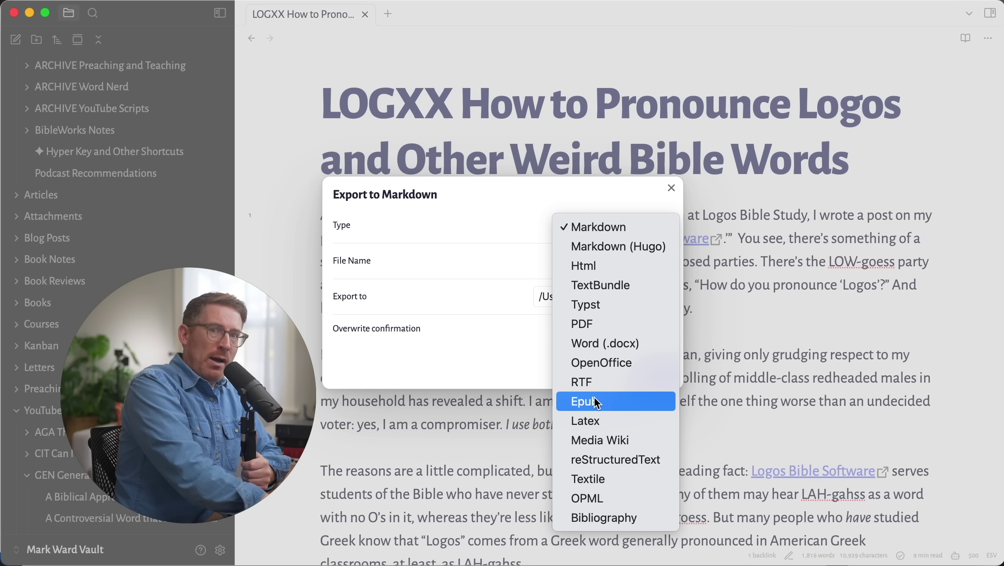
key("Escape")
key("Escape")
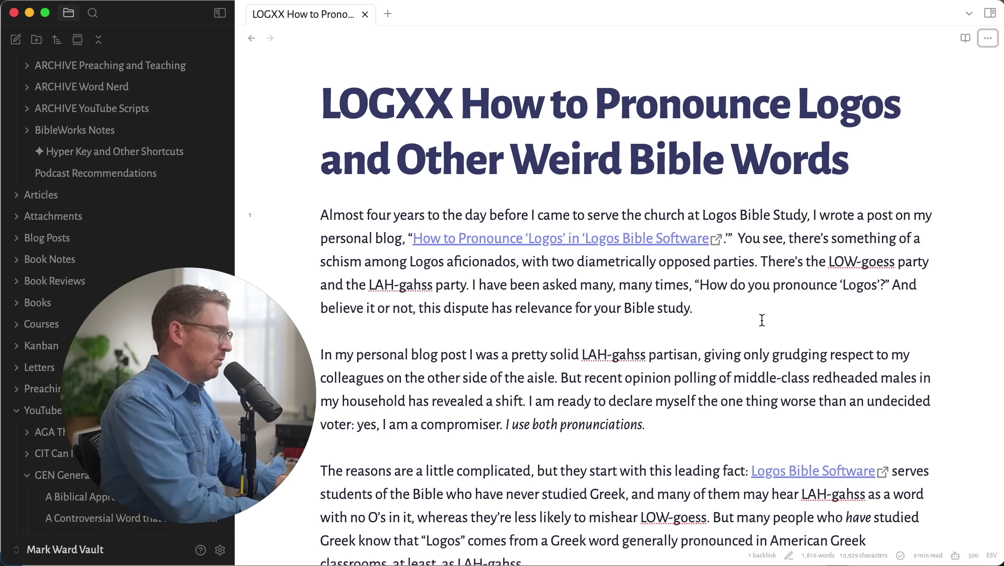
- Switch to Google Chrome and convert the copied Markdown note into the untitled Google document with Gdocify Markdown
key("super+Tab")
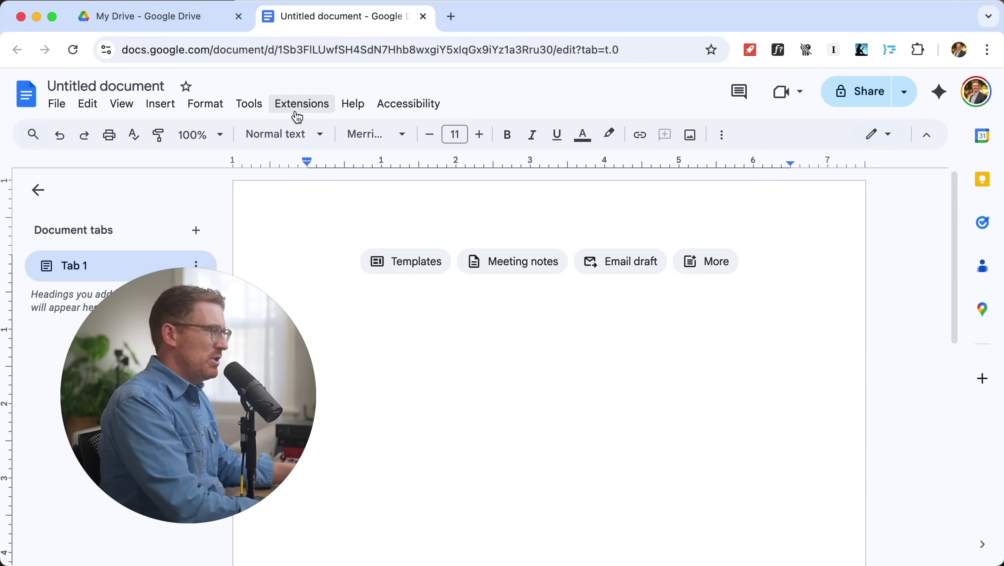
left_click(296, 112)
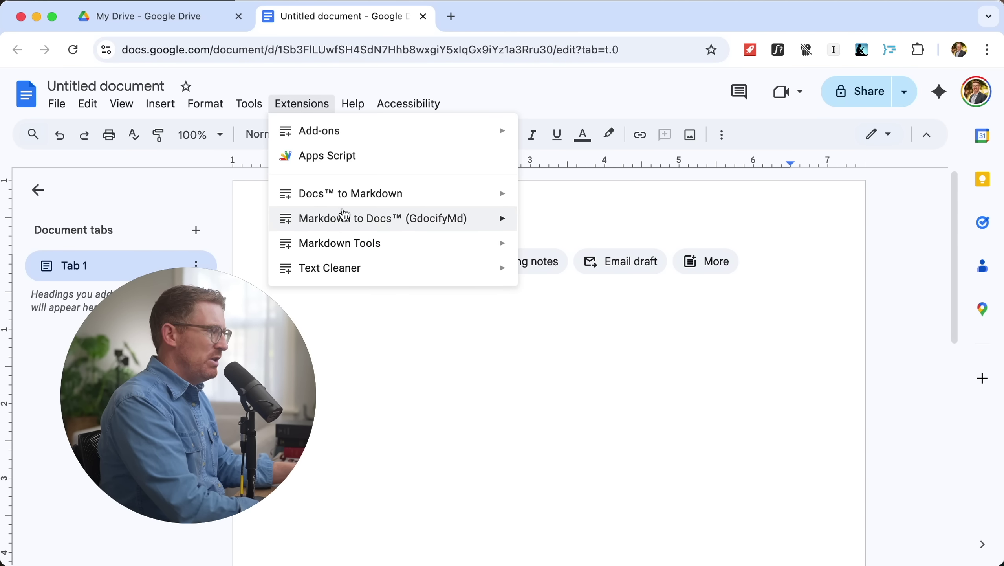
mouse_move(351, 199)
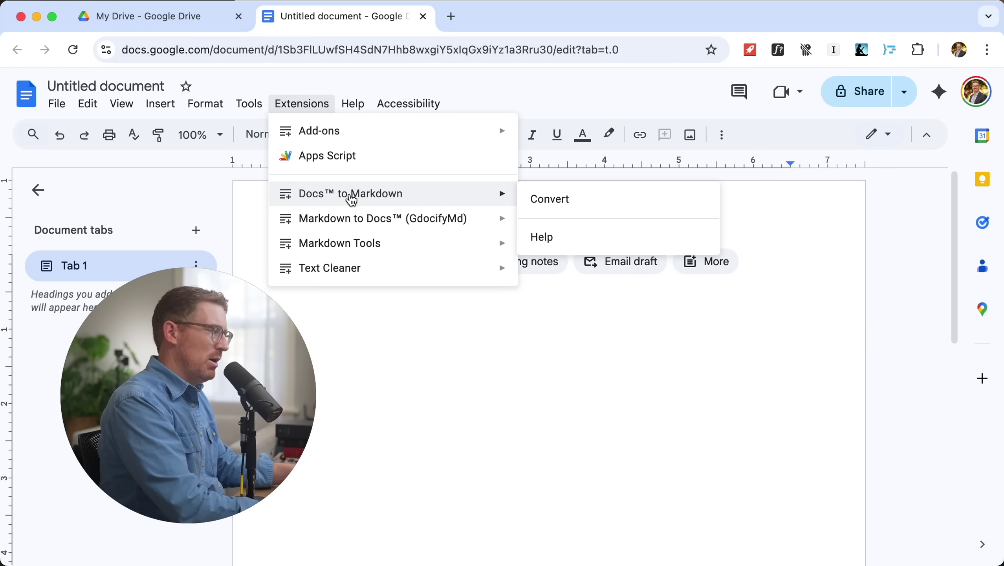
mouse_move(348, 221)
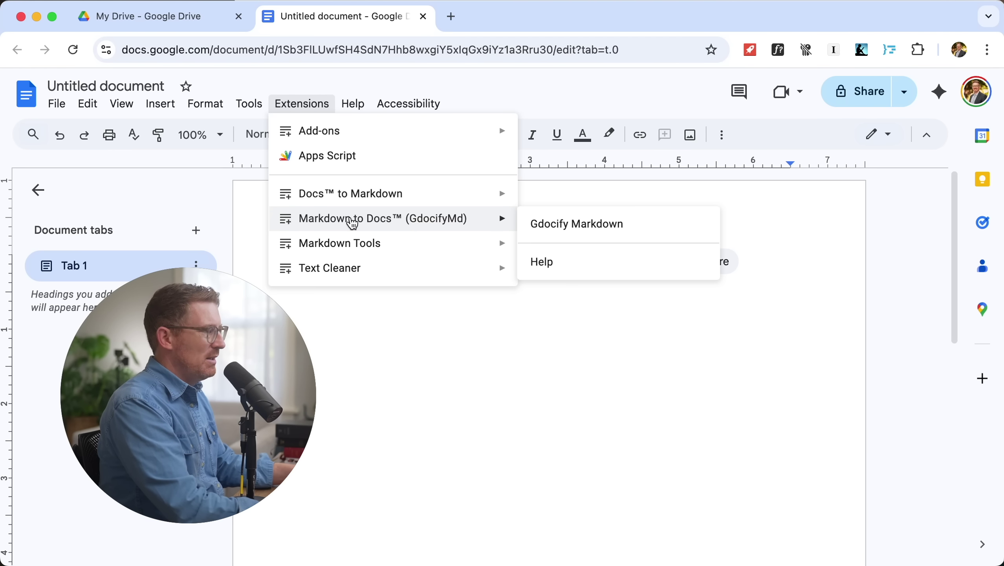
left_click(590, 225)
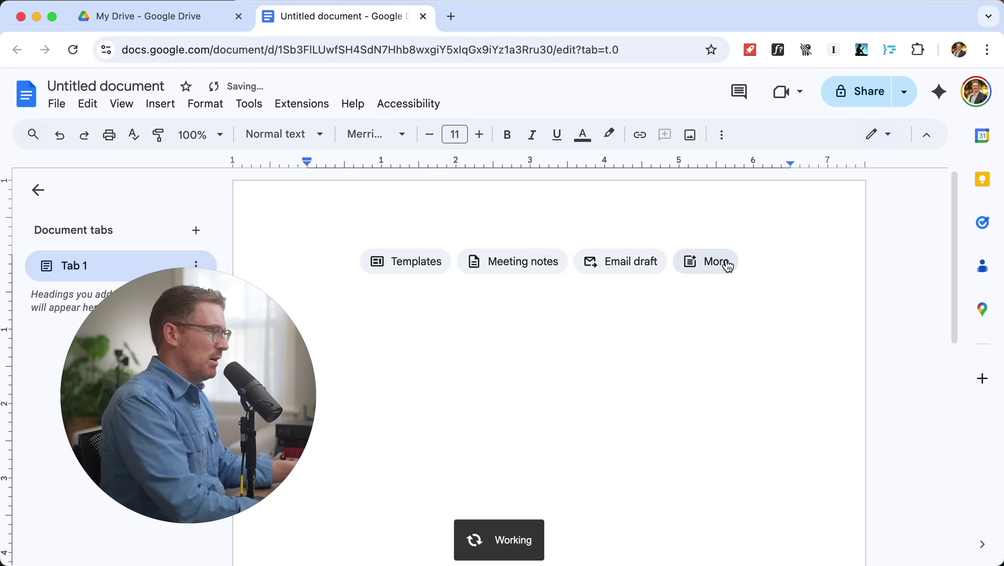
left_click(381, 352)
key("super+v")
left_click(694, 263)
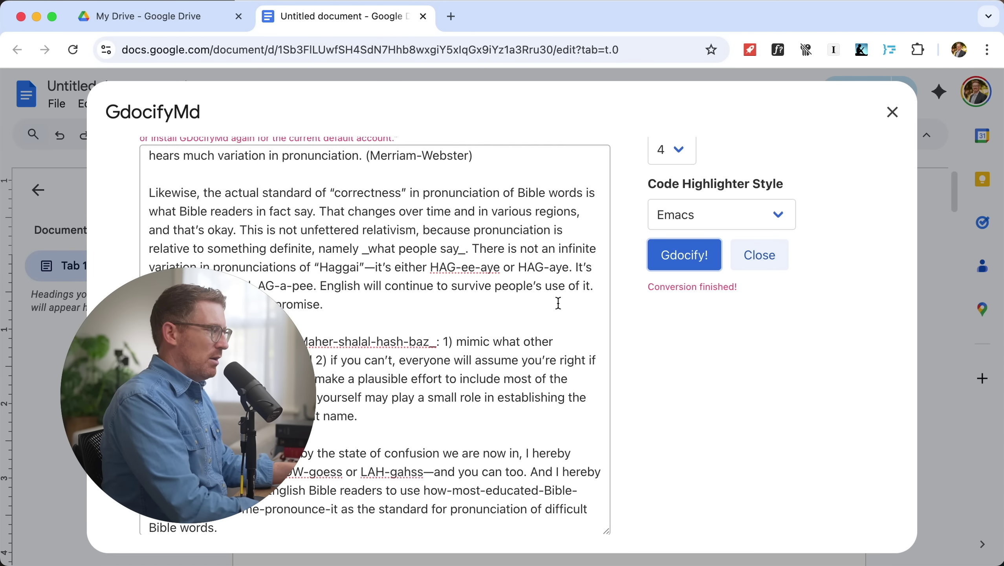
- Close the GdocifyMd dialog and read through the converted document
left_click_drag(155, 317, 112, 333)
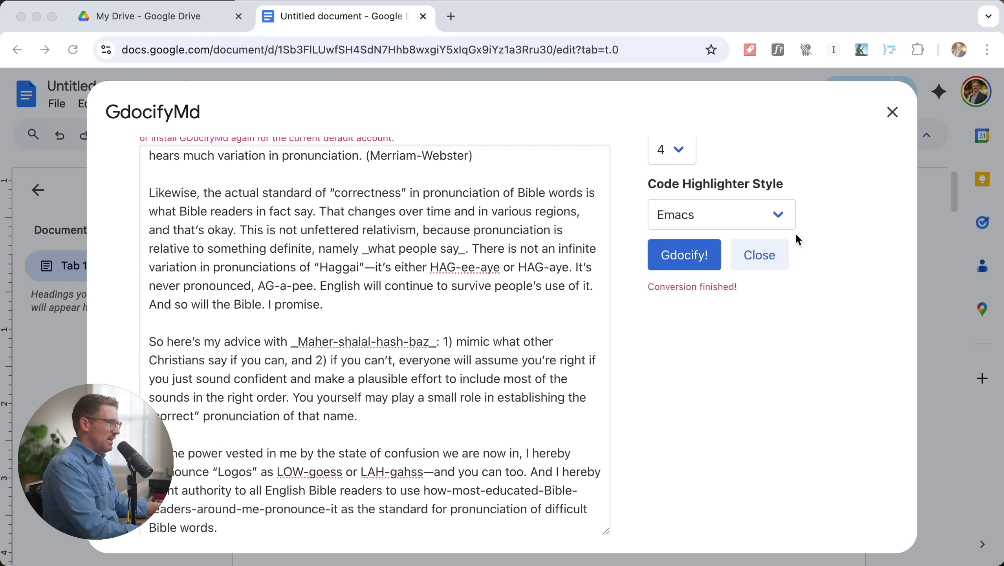
left_click(749, 262)
scroll(512, 334, "down", 15)
scroll(512, 334, "down", 20)
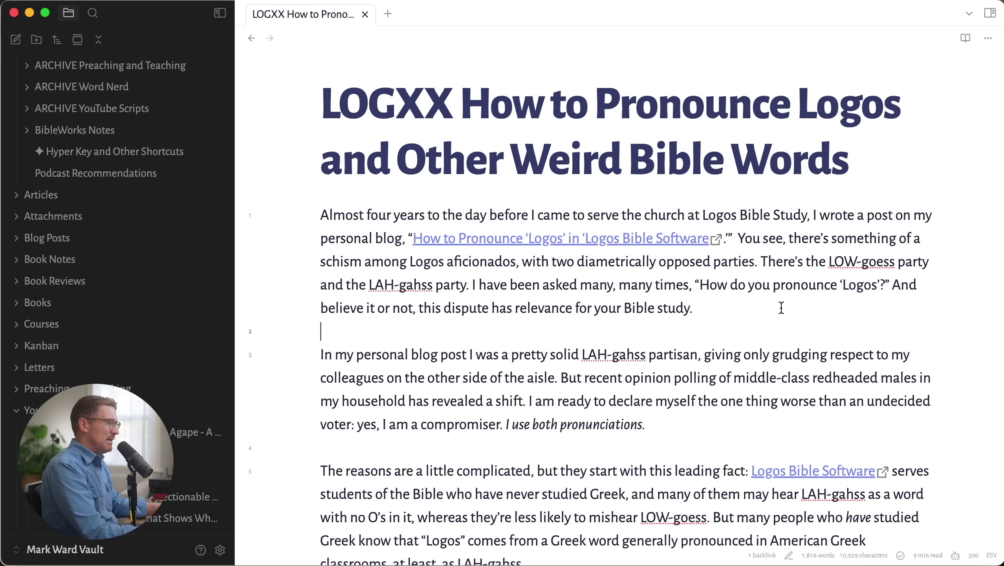
- Search Raycast for "obsidi", and examine the entries matching "obsidian" in its extension settings, including the Open Obsidian Folder quicklink
key("alt+space")
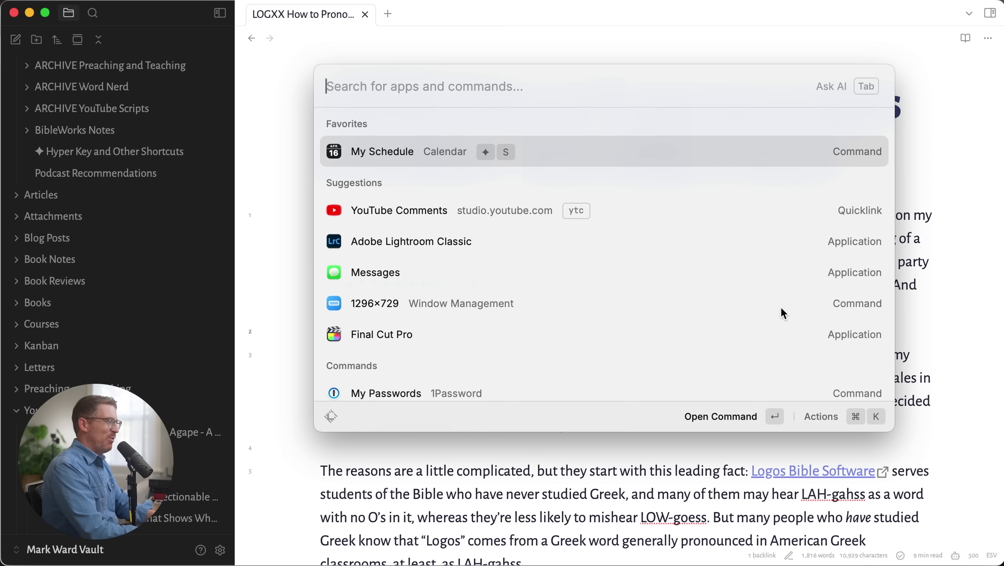
type("obsidi")
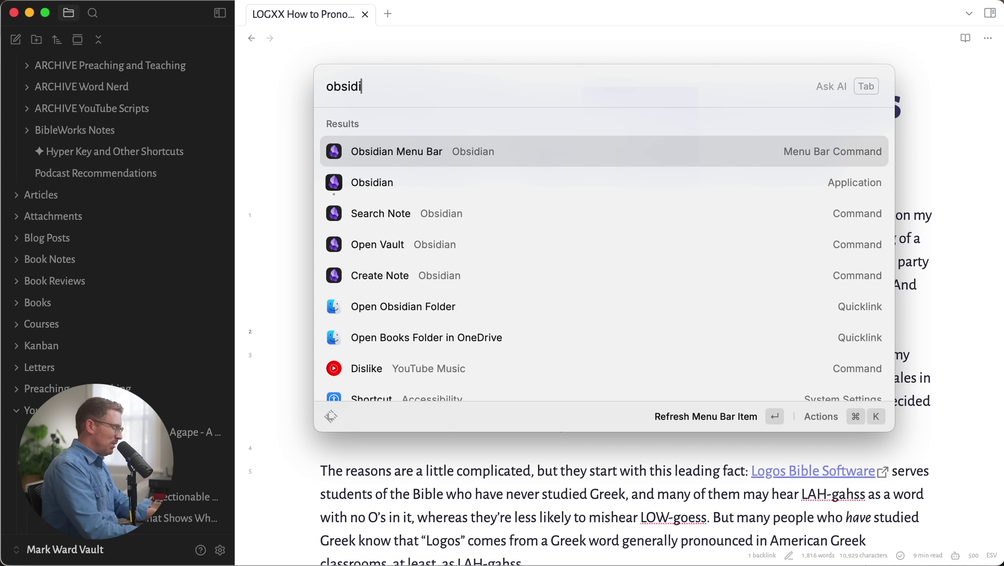
key("super+comma")
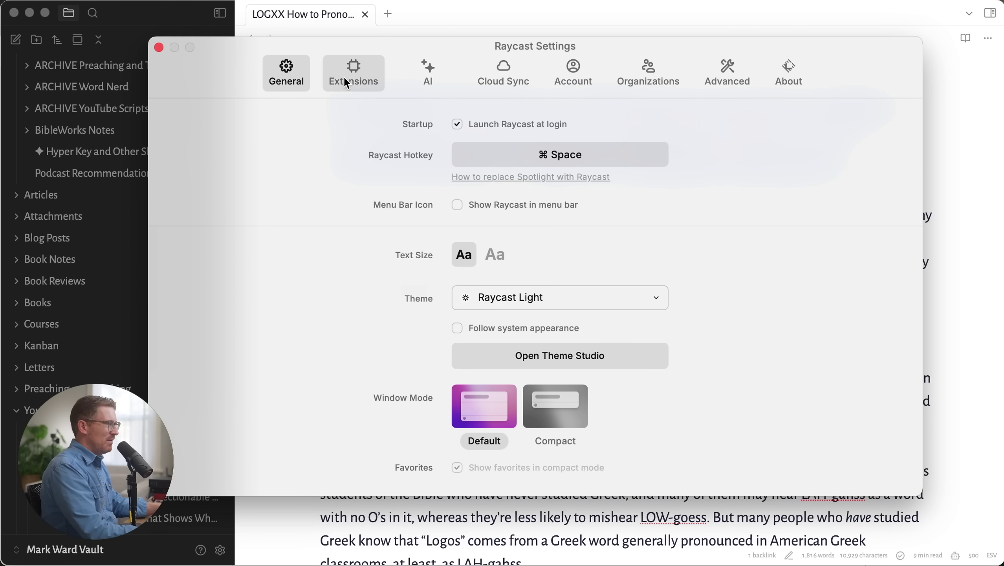
left_click(345, 81)
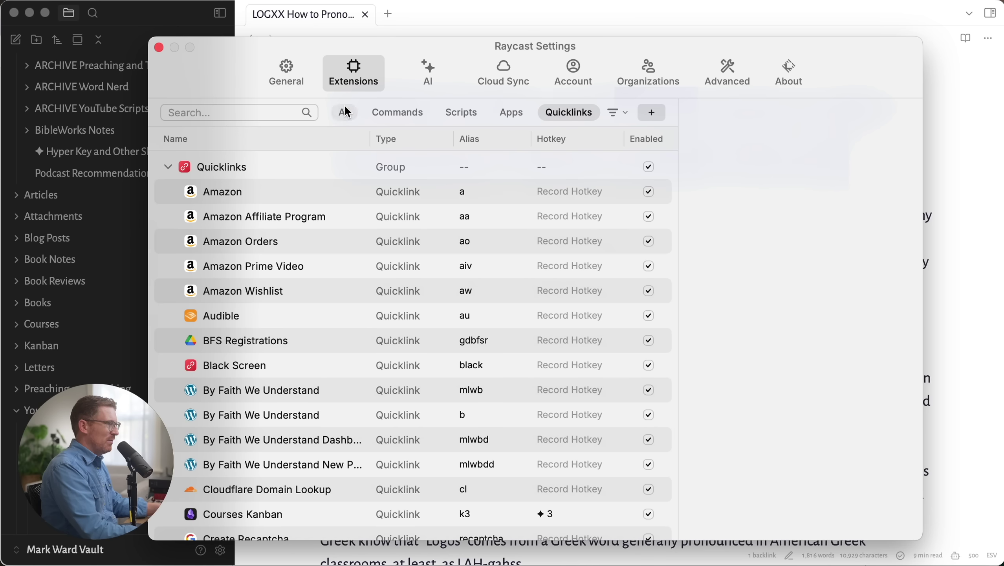
type("obsidian")
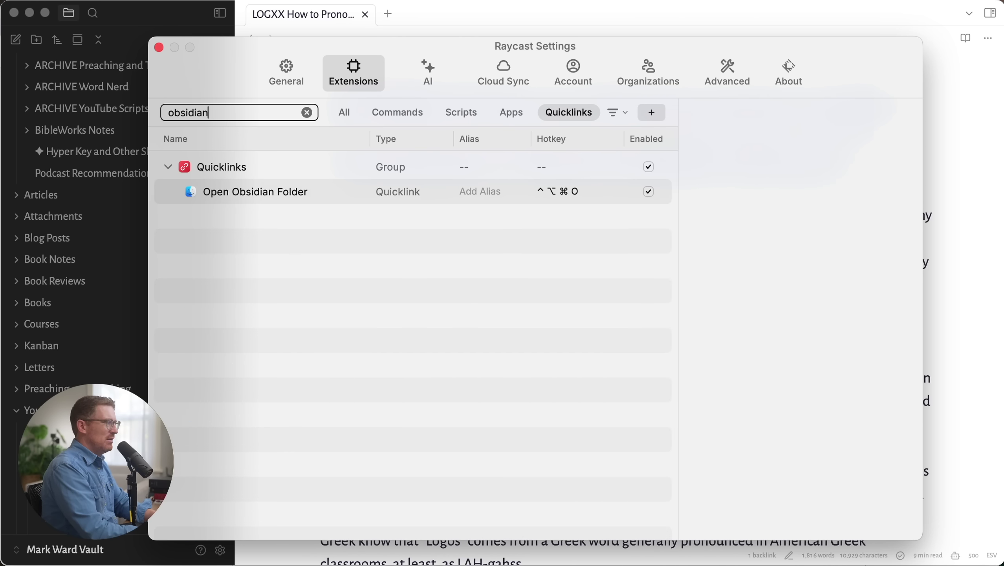
left_click(286, 198)
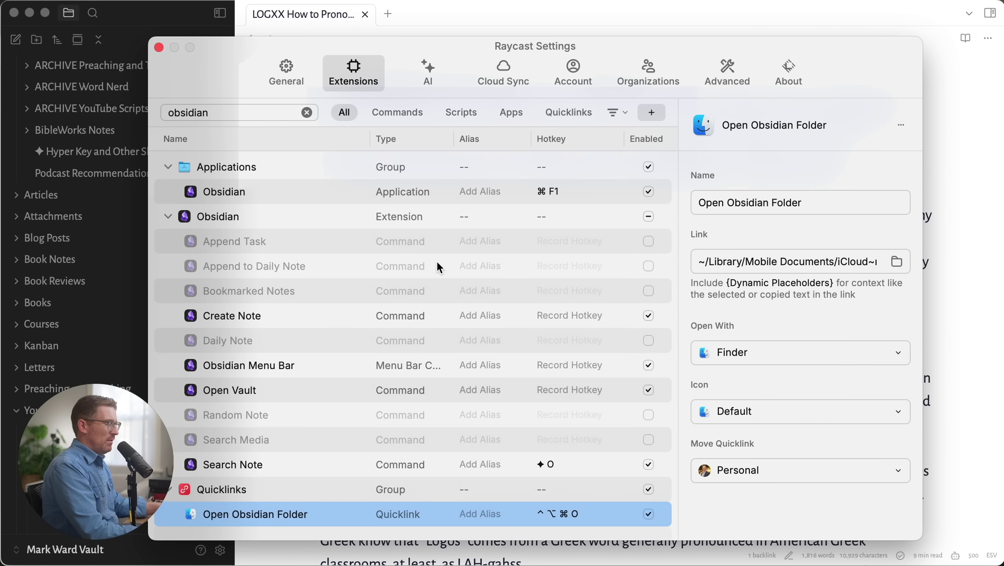
left_click(262, 386)
key("super+w")
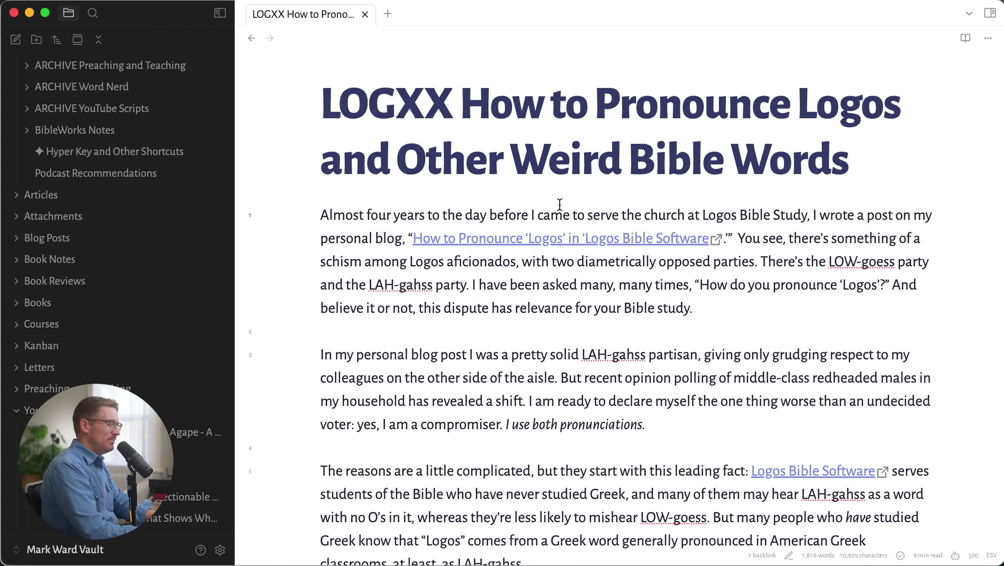
mouse_move(154, 411)
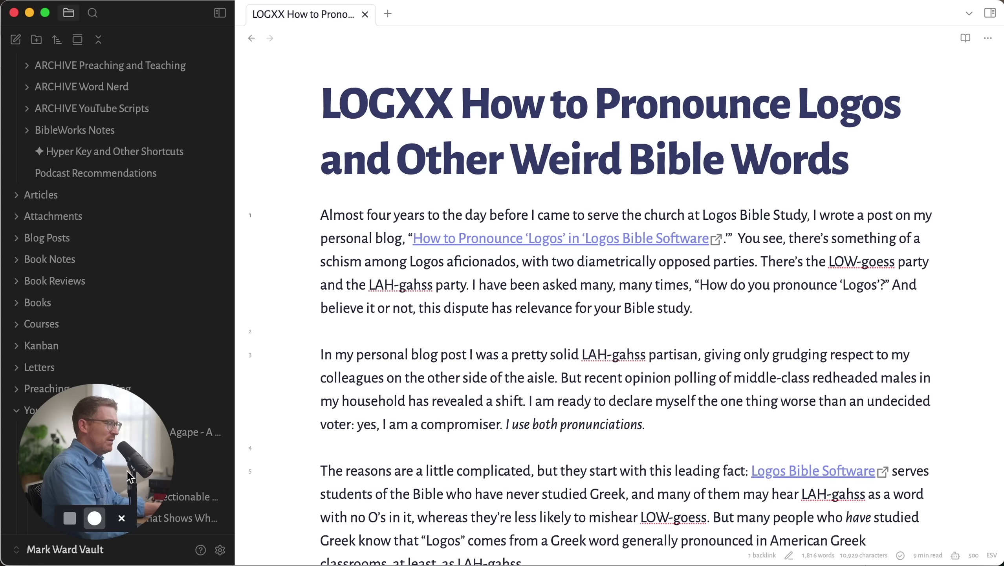
left_click(169, 385)
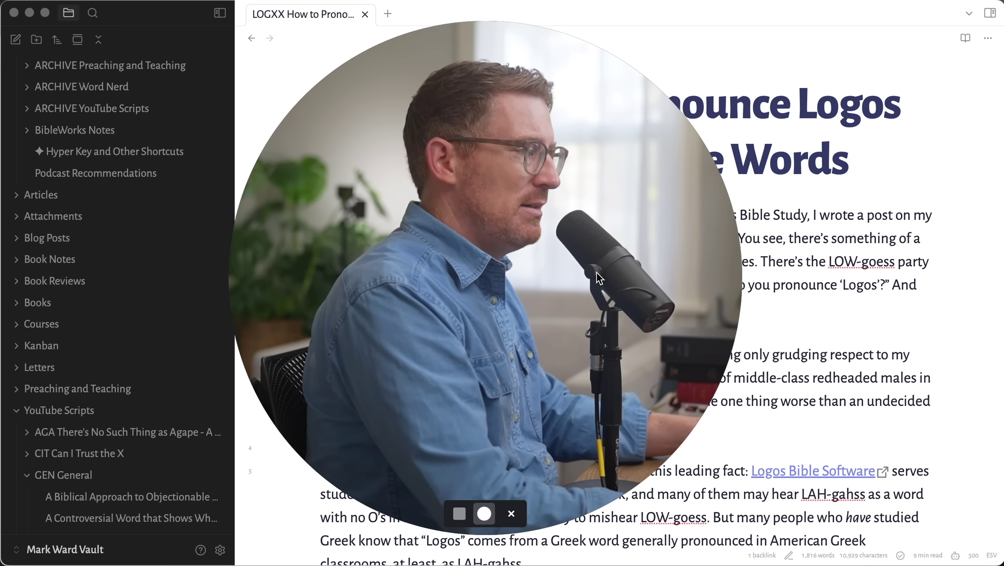
left_click_drag(596, 272, 620, 277)
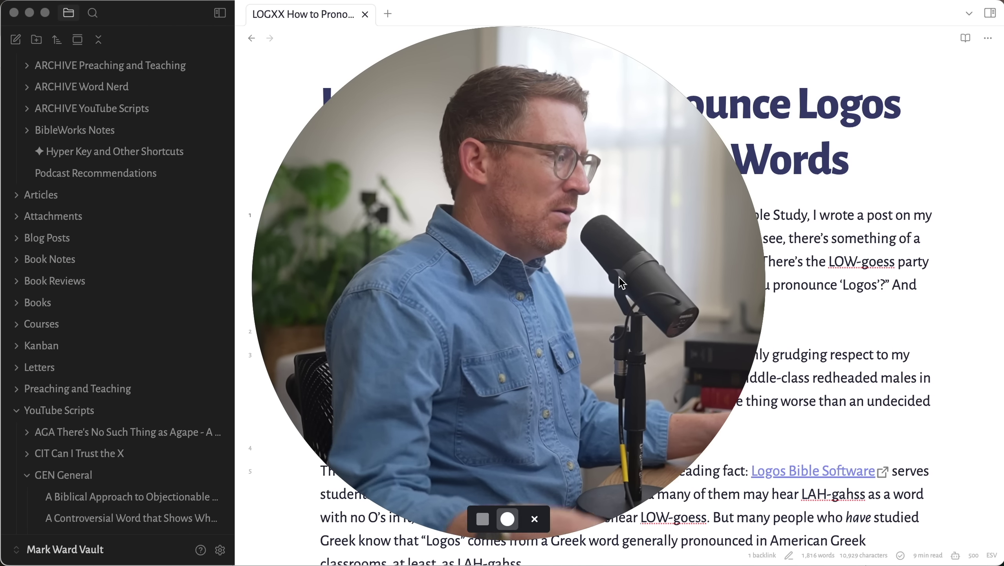